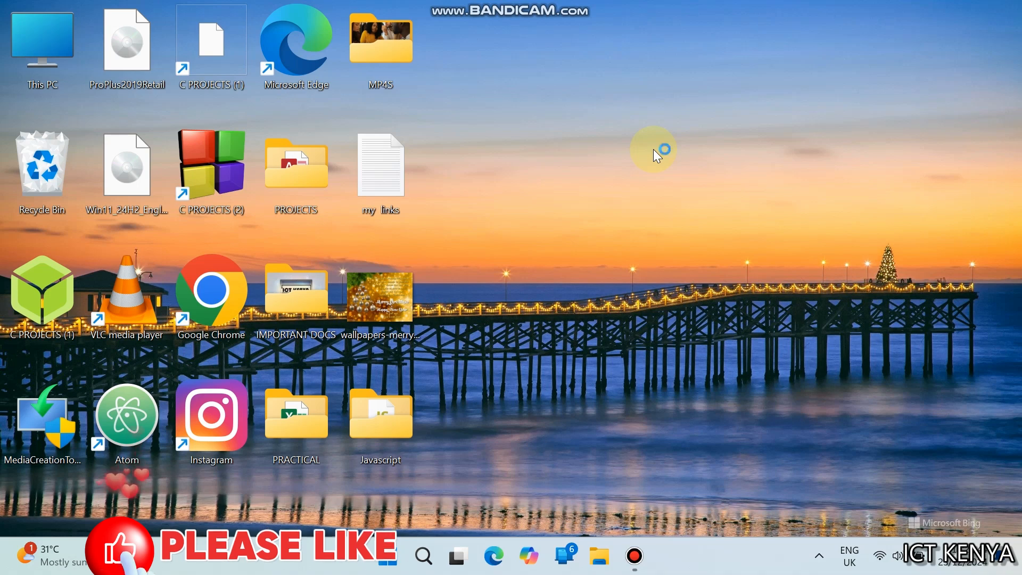
# Launch Chrome and go to office.com
pyautogui.press('super')
pyautogui.write('chrom')
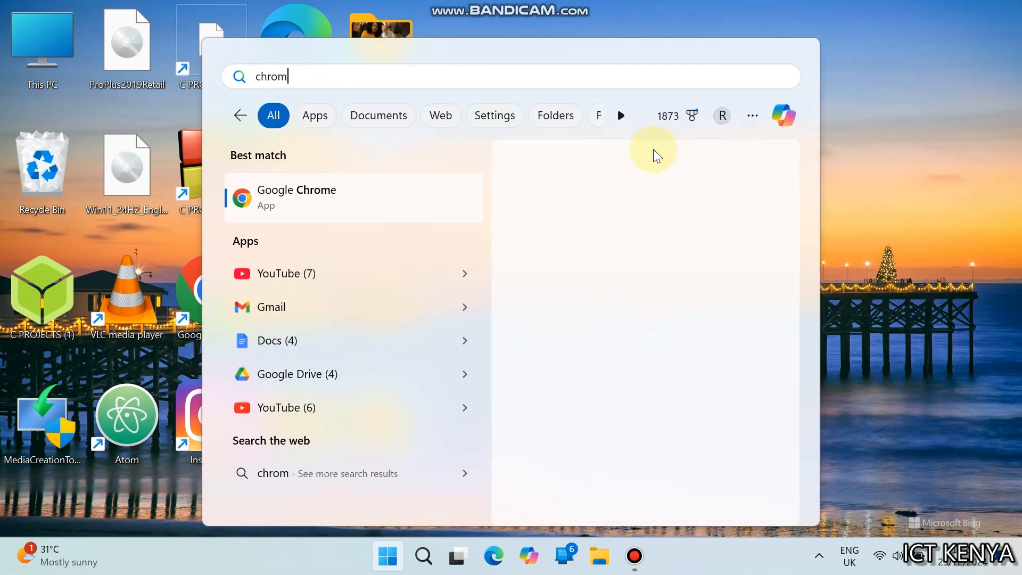
pyautogui.press('Return')
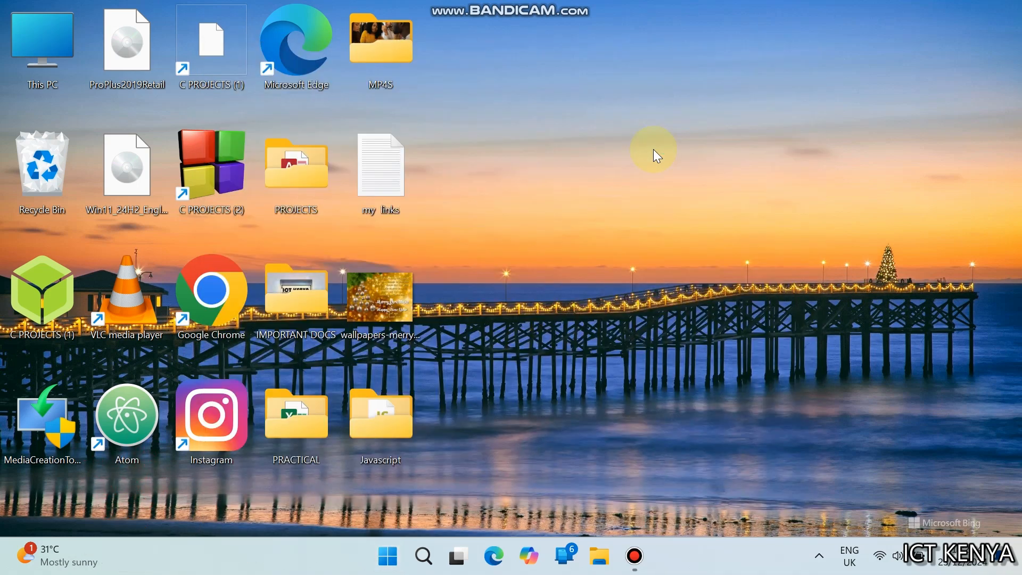
pyautogui.write('office.com')
pyautogui.press('Return')
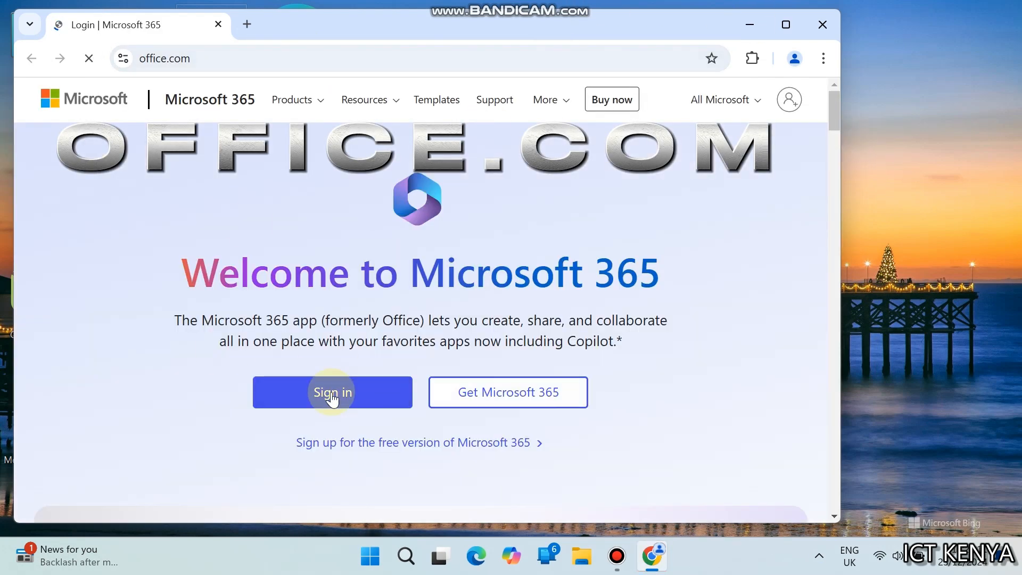
# Sign in to Microsoft 365, dismiss the My Content tip, and open Excel
pyautogui.click(330, 391)
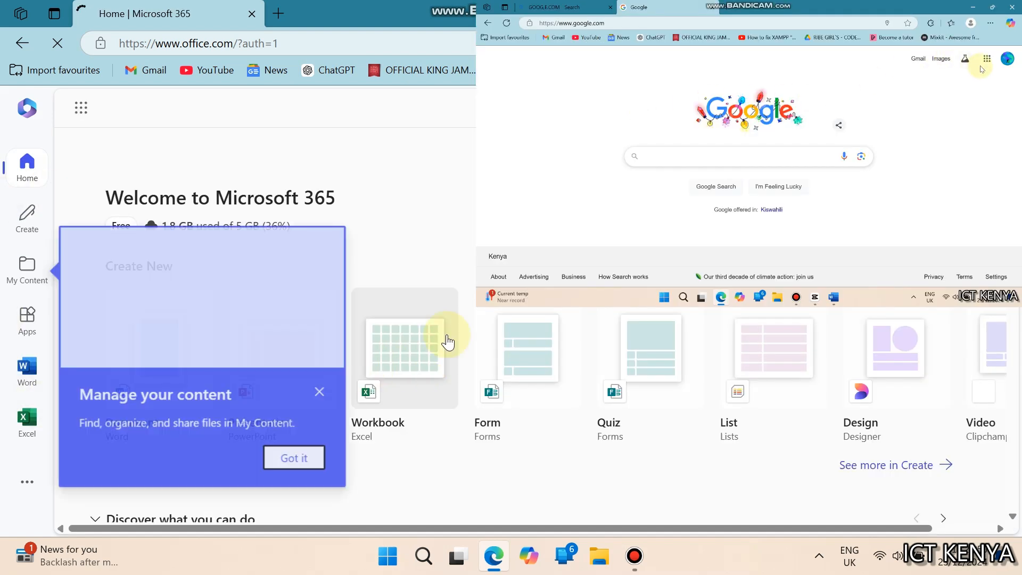
pyautogui.click(322, 394)
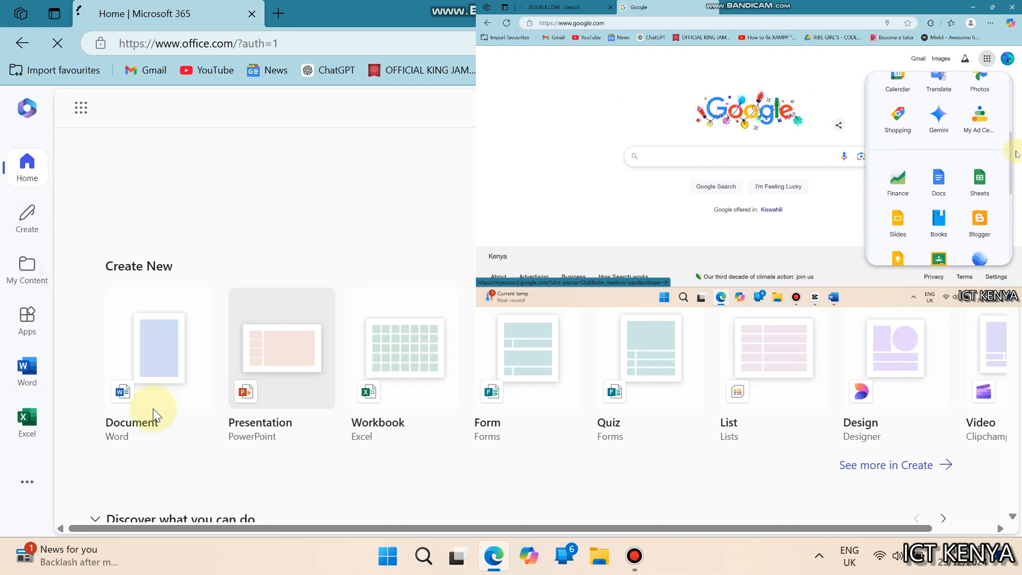
pyautogui.click(27, 434)
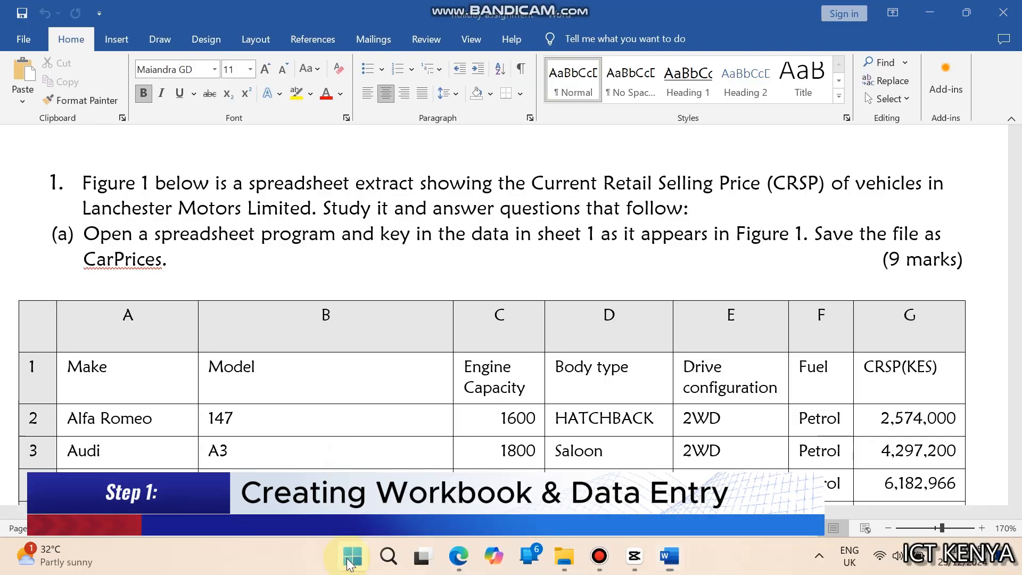
# Launch desktop Excel, maximise it, and create a blank workbook
pyautogui.click(348, 551)
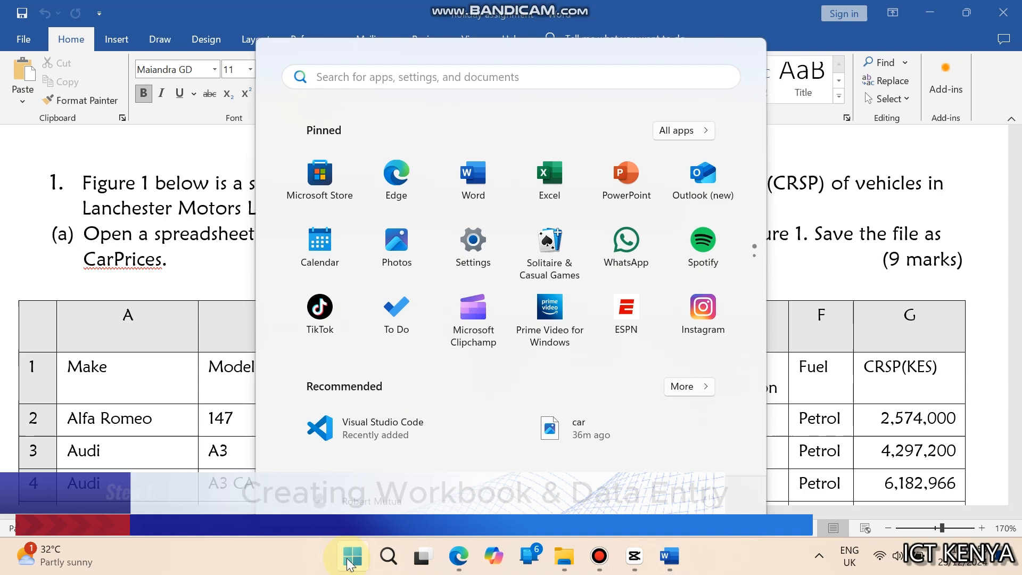
pyautogui.click(549, 181)
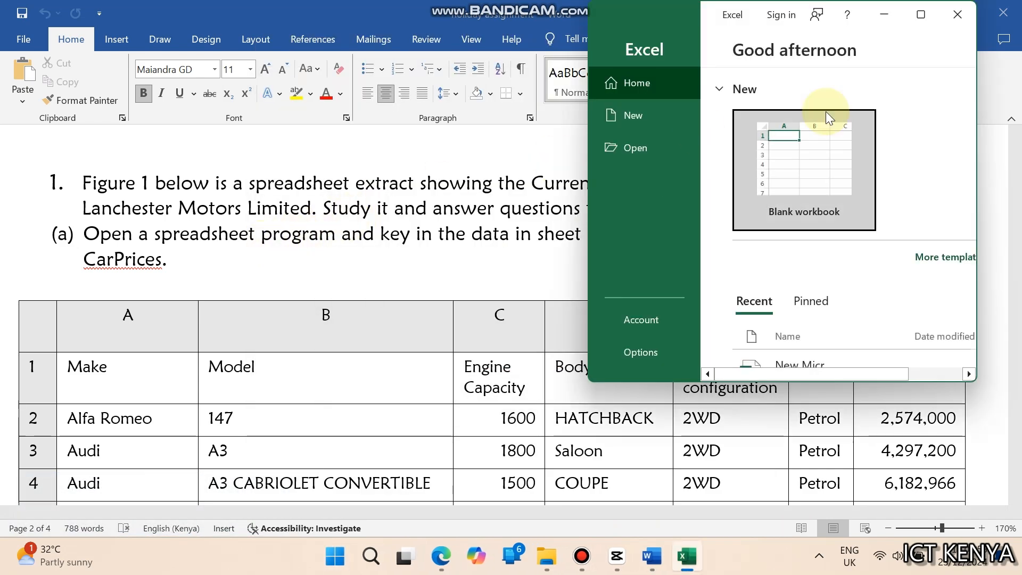
pyautogui.click(921, 15)
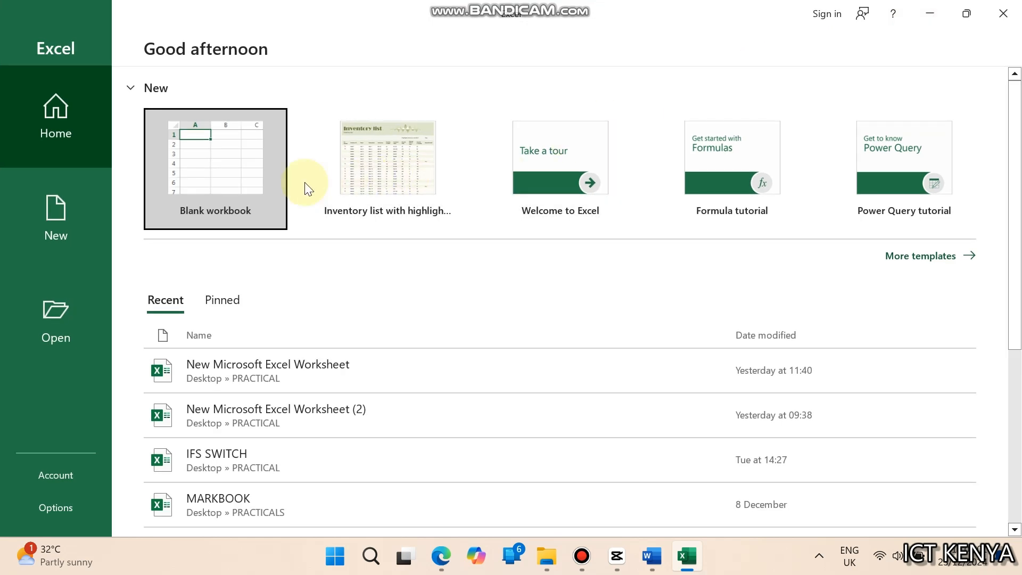
pyautogui.click(267, 185)
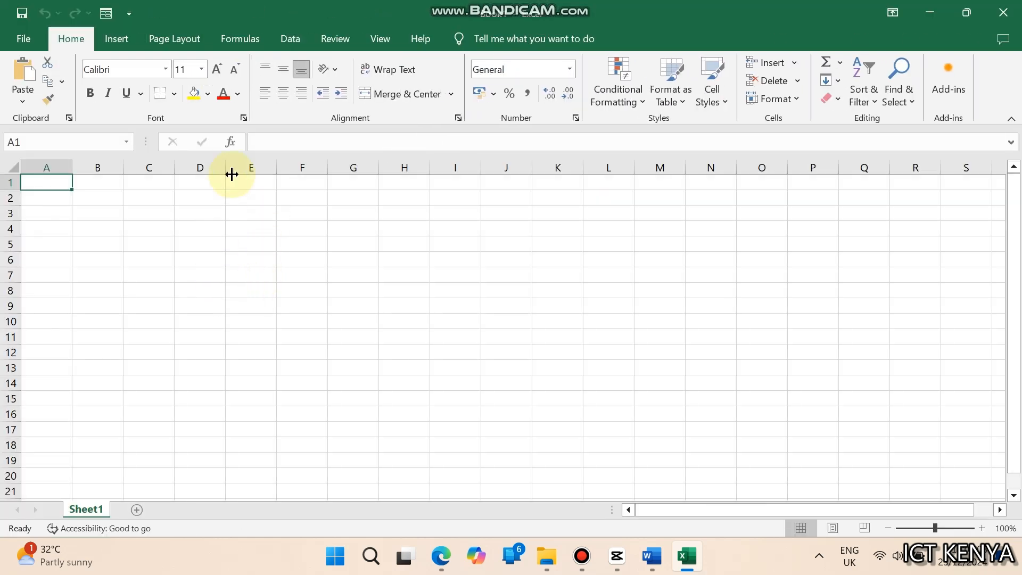
# Tile the Excel window above the Word document showing Figure 1 and select cell A1
pyautogui.press('super+Up')
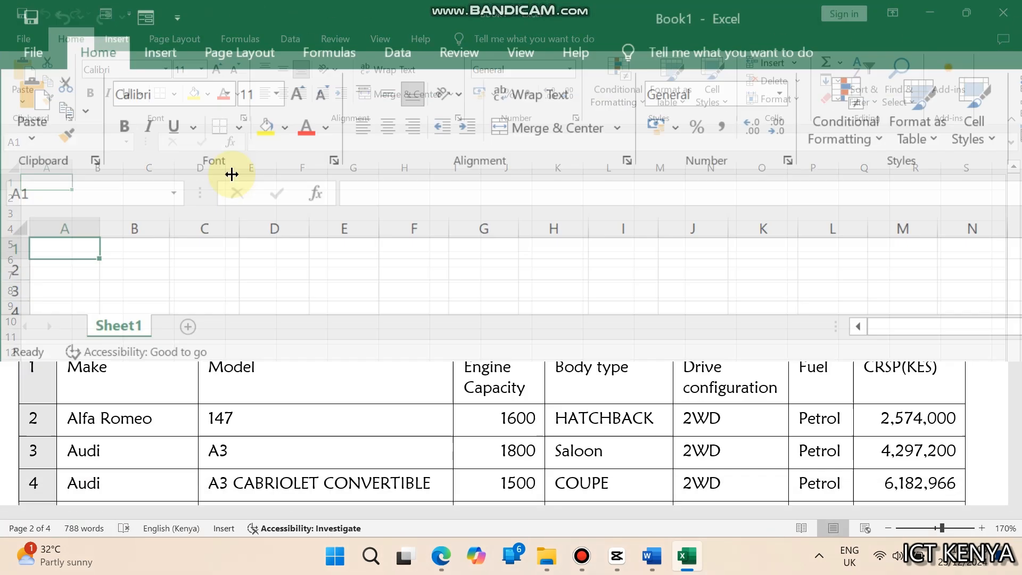
pyautogui.click(180, 424)
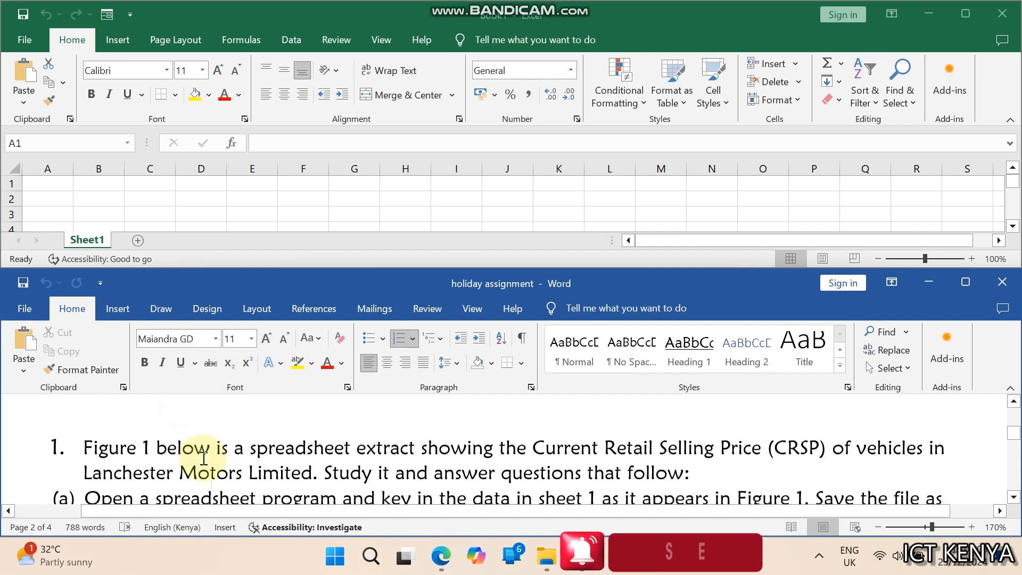
pyautogui.press('Down')
pyautogui.press('Down')
pyautogui.press('Down')
pyautogui.press('Down')
pyautogui.press('Down')
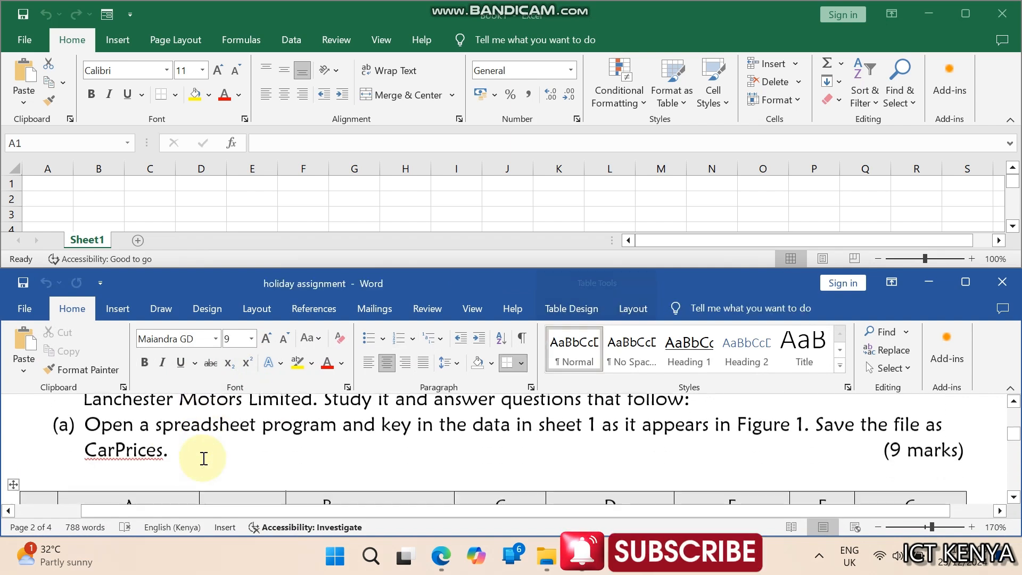
pyautogui.click(55, 179)
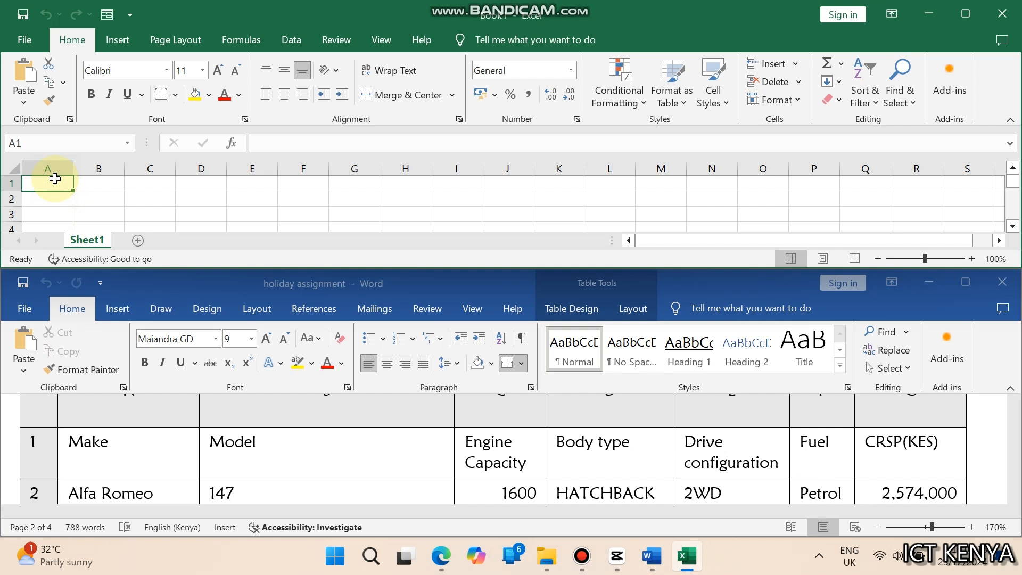
# Enter the column headings Make, Model, Engine Capacity and Body type across row 1
pyautogui.write('Make')
pyautogui.press('Tab')
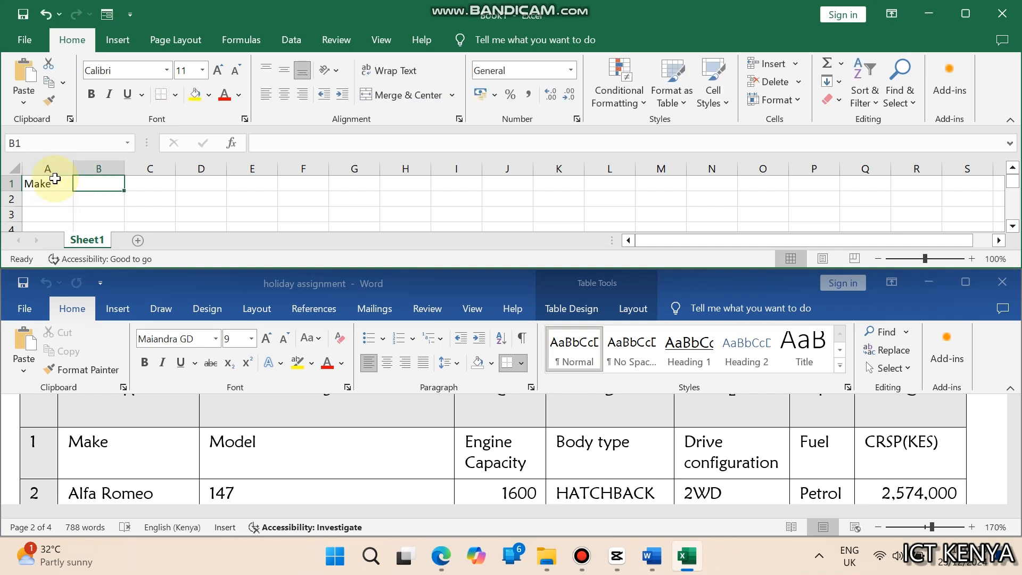
pyautogui.write('Model')
pyautogui.press('Tab')
pyautogui.write('E')
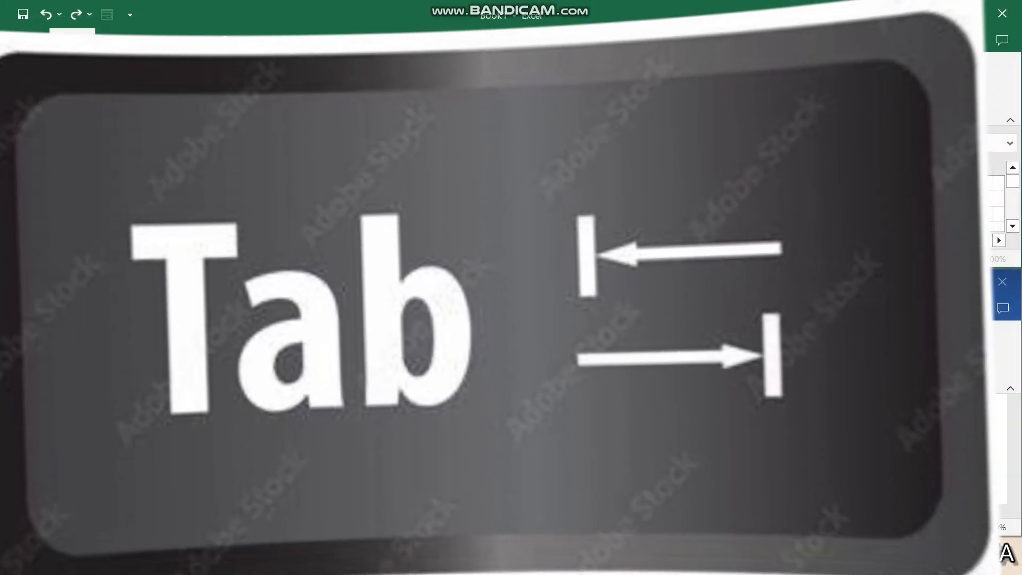
pyautogui.press('Tab')
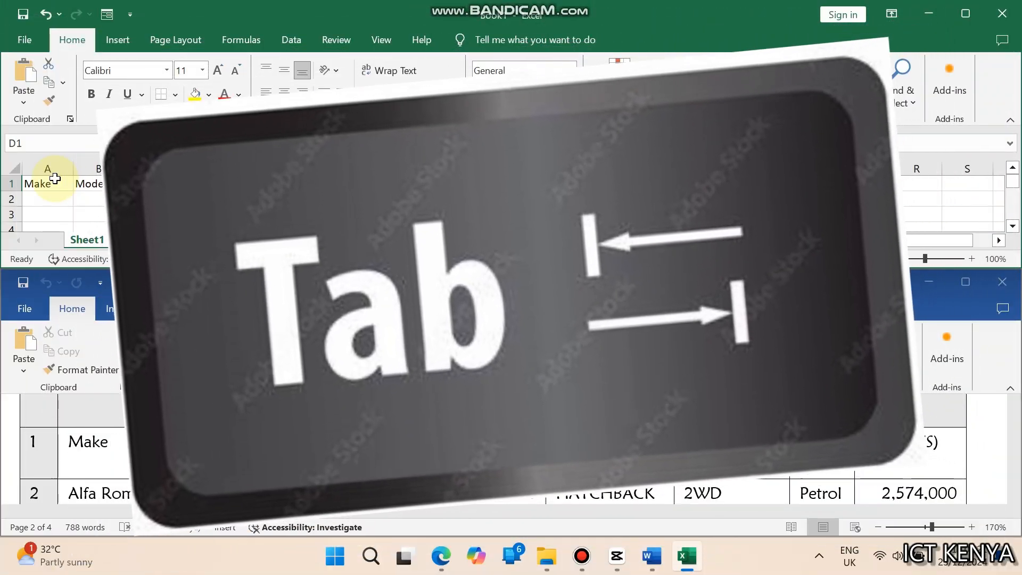
pyautogui.write('Body type')
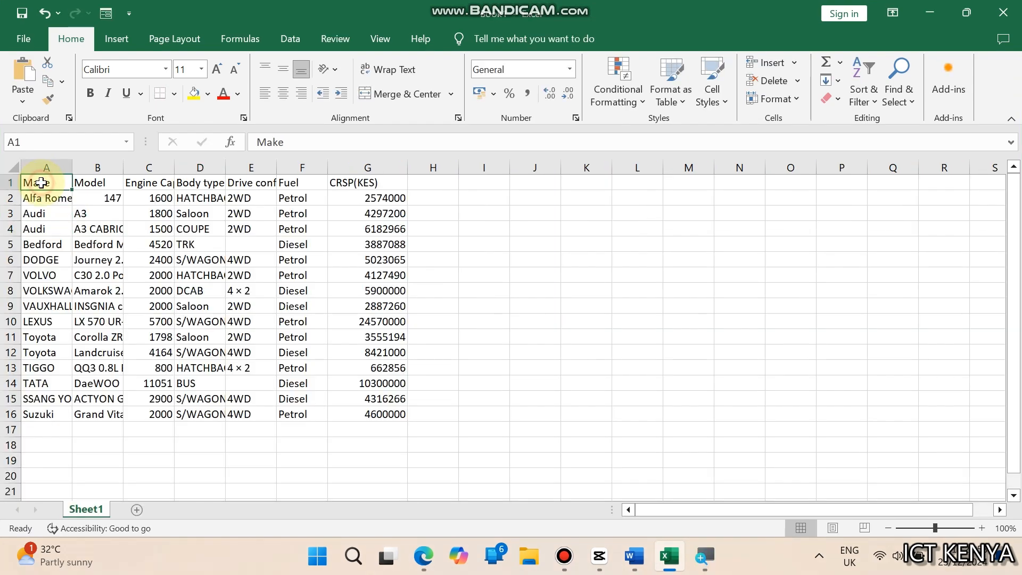
# Apply Wrap Text and top alignment to the heading row A1:G1
pyautogui.moveTo(39, 178); pyautogui.dragTo(342, 181)
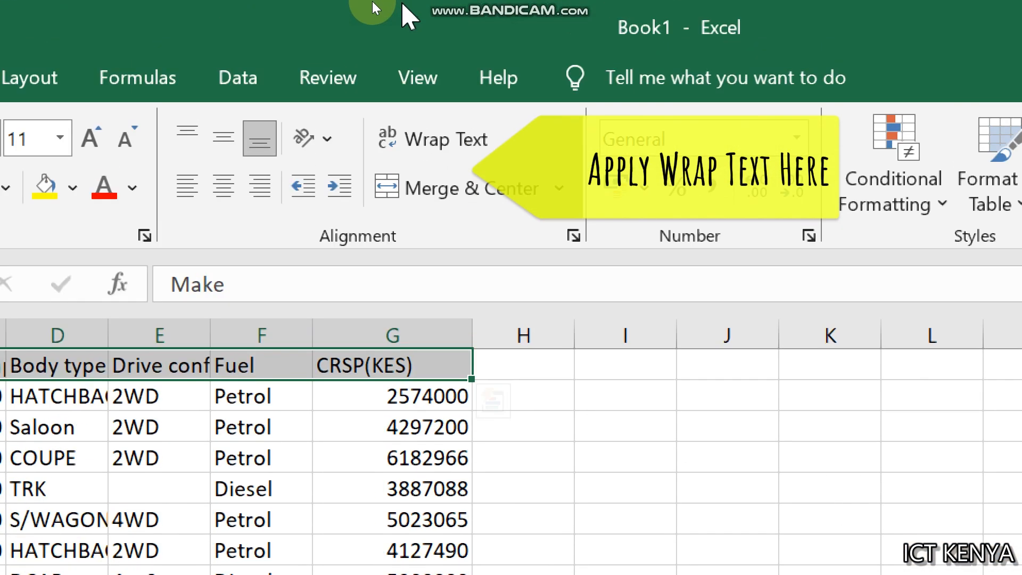
pyautogui.click(383, 69)
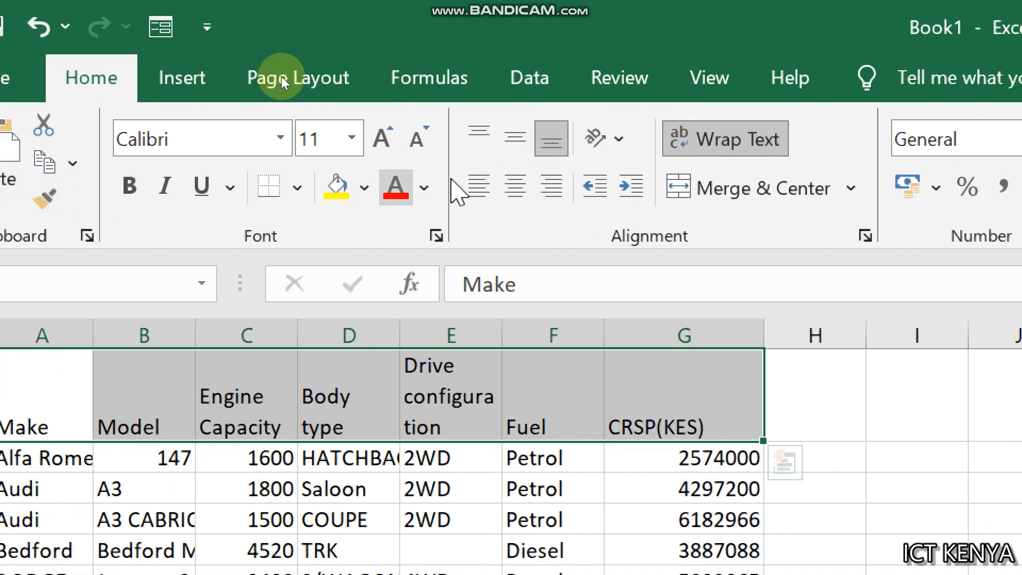
pyautogui.click(479, 137)
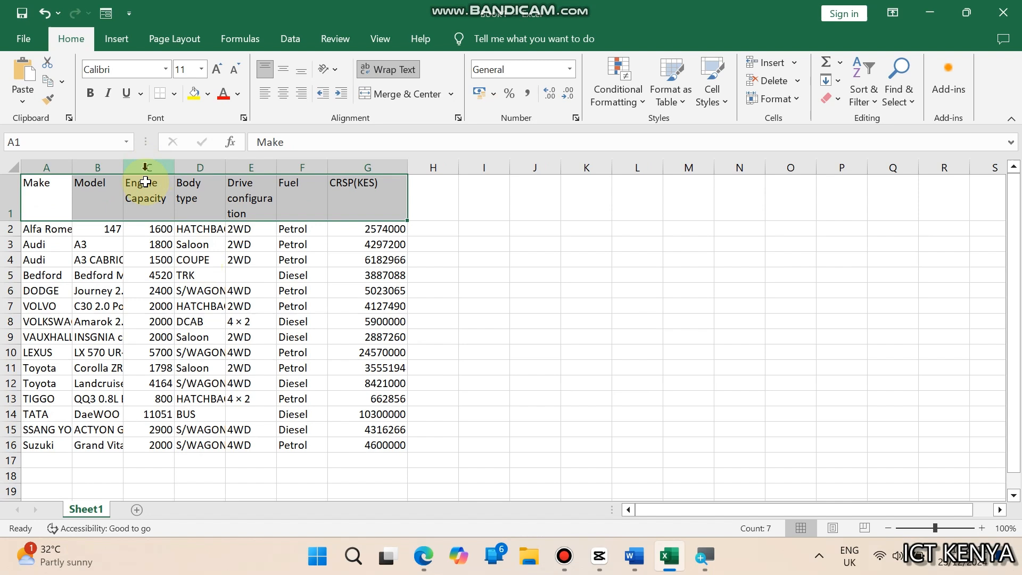
# Widen columns D and E to fit the Body type and Drive configuration headings
pyautogui.click(251, 361)
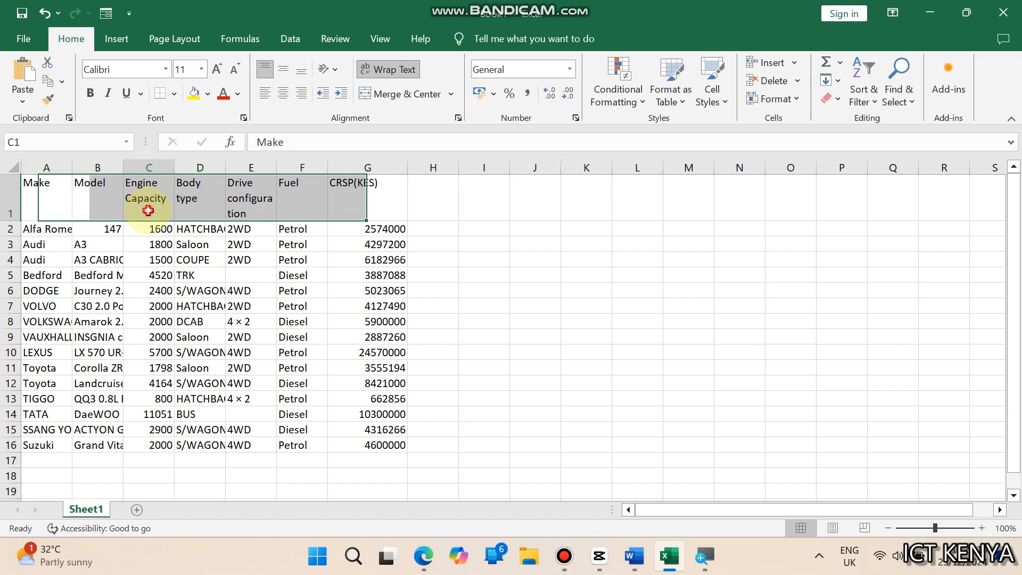
pyautogui.doubleClick(225, 167)
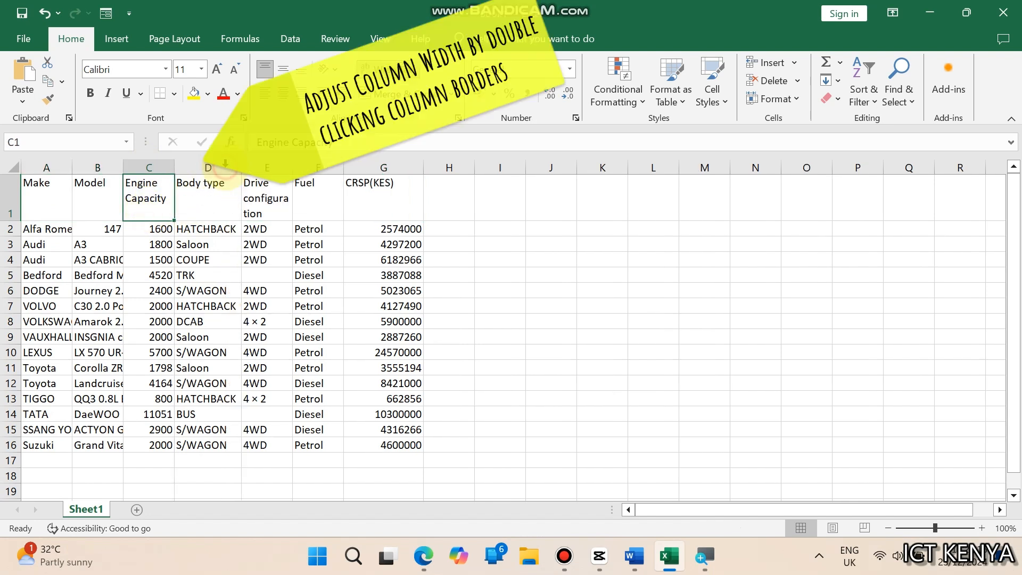
pyautogui.moveTo(287, 171); pyautogui.dragTo(317, 172)
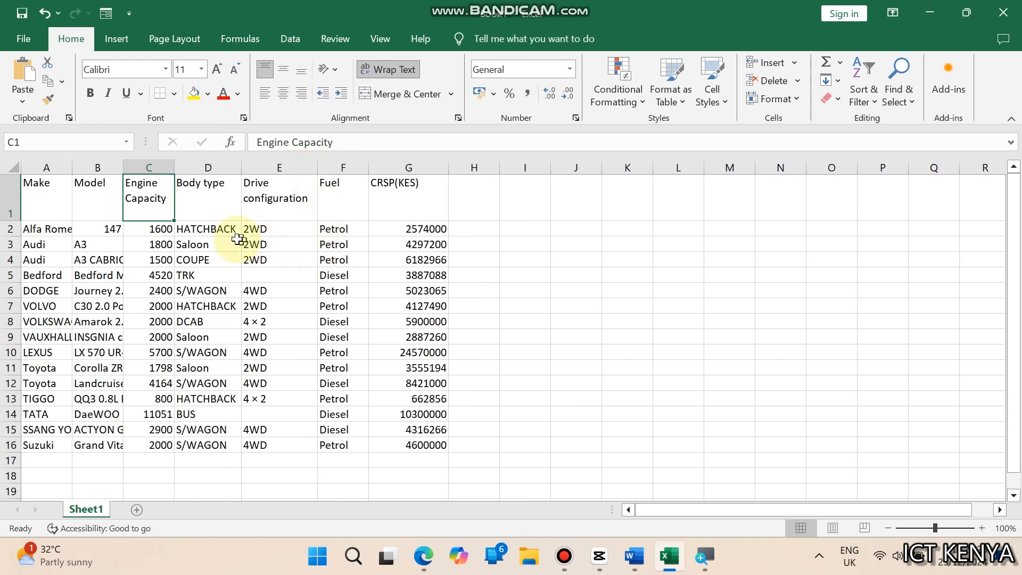
# Apply Wrap Text to the long Landcruiser model name in cell B12
pyautogui.click(49, 215)
pyautogui.press('Down')
pyautogui.press('Down')
pyautogui.press('Down')
pyautogui.press('Down')
pyautogui.press('Down')
pyautogui.press('Down')
pyautogui.press('Down')
pyautogui.press('Down')
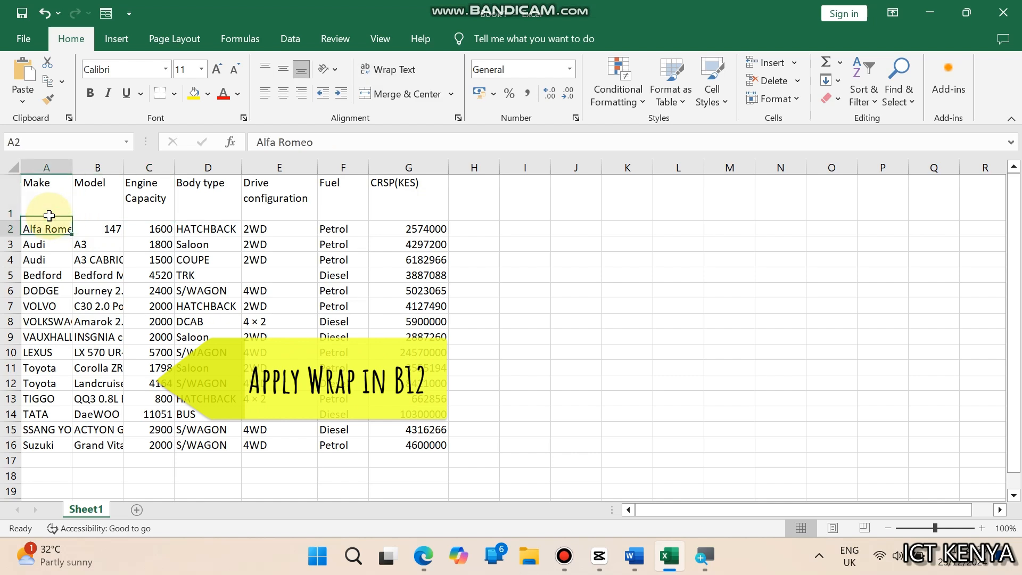
pyautogui.click(100, 384)
pyautogui.click(387, 68)
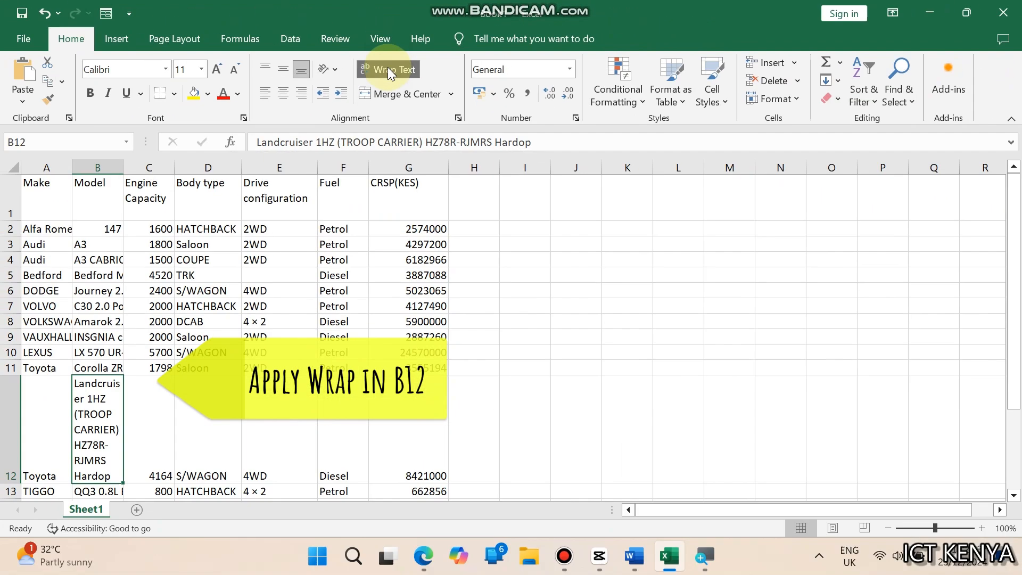
# Widen column B and vertically center cell B12
pyautogui.moveTo(124, 166); pyautogui.dragTo(168, 168)
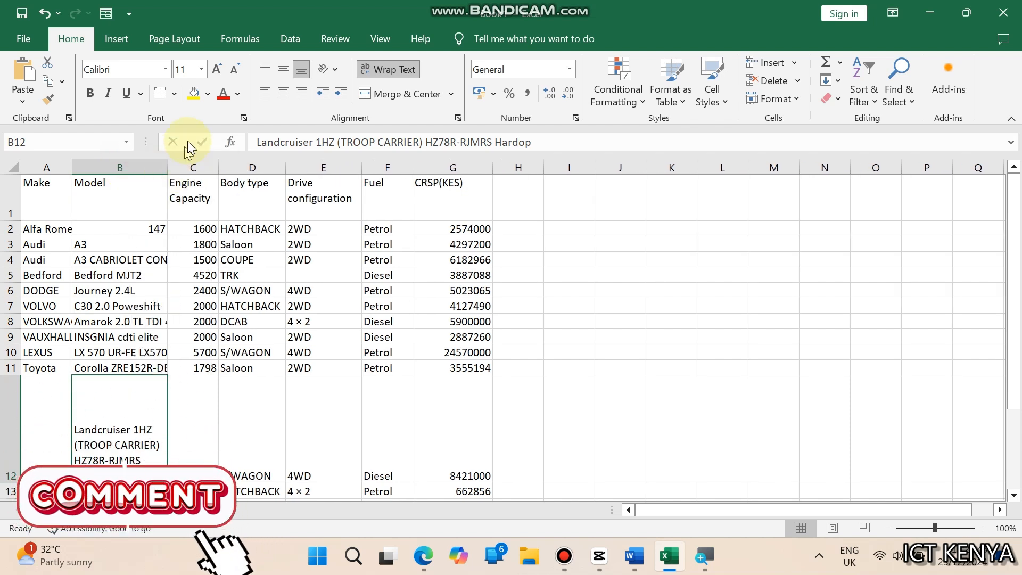
pyautogui.click(282, 70)
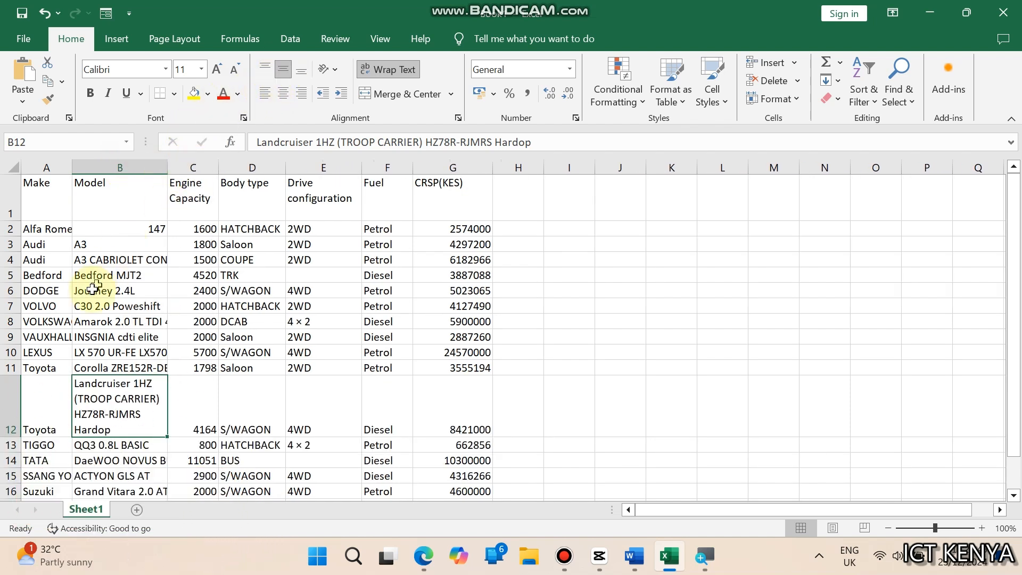
pyautogui.moveTo(168, 170); pyautogui.dragTo(204, 170)
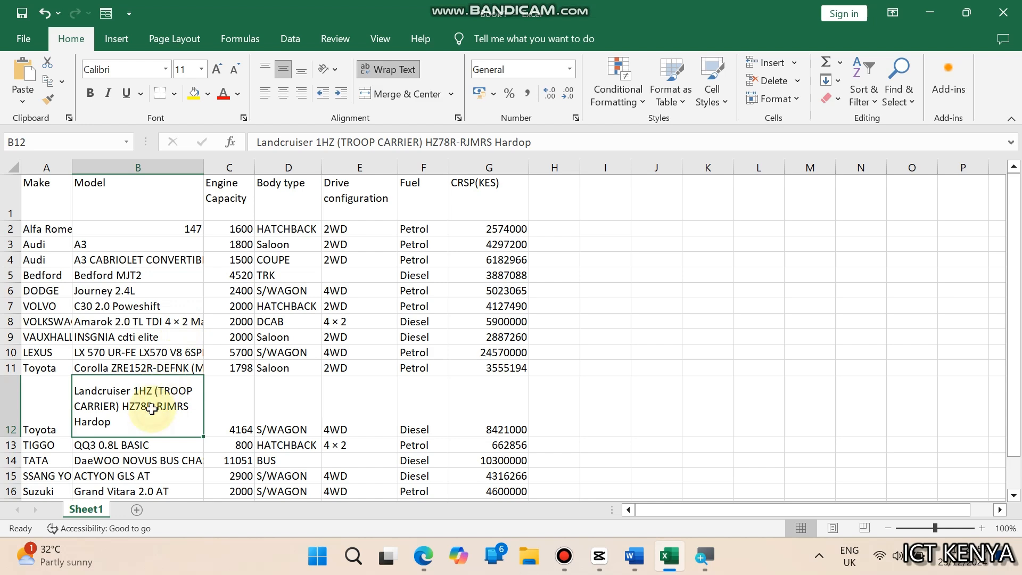
# Vertically center all data entries in the range A2:G16
pyautogui.moveTo(44, 229); pyautogui.dragTo(463, 407)
pyautogui.click(283, 83)
pyautogui.scroll(1, 286, 224)
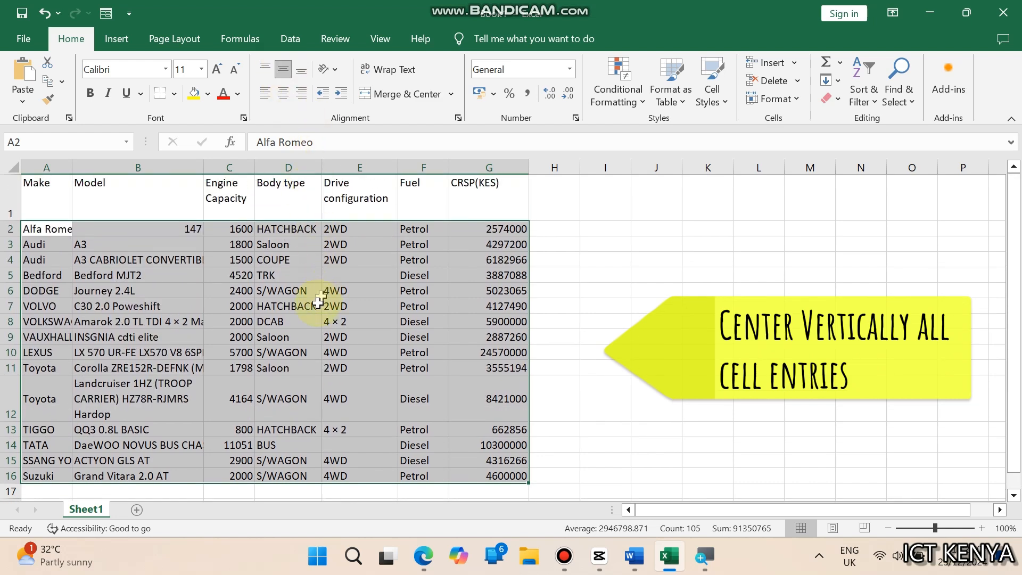
pyautogui.click(287, 306)
pyautogui.click(45, 192)
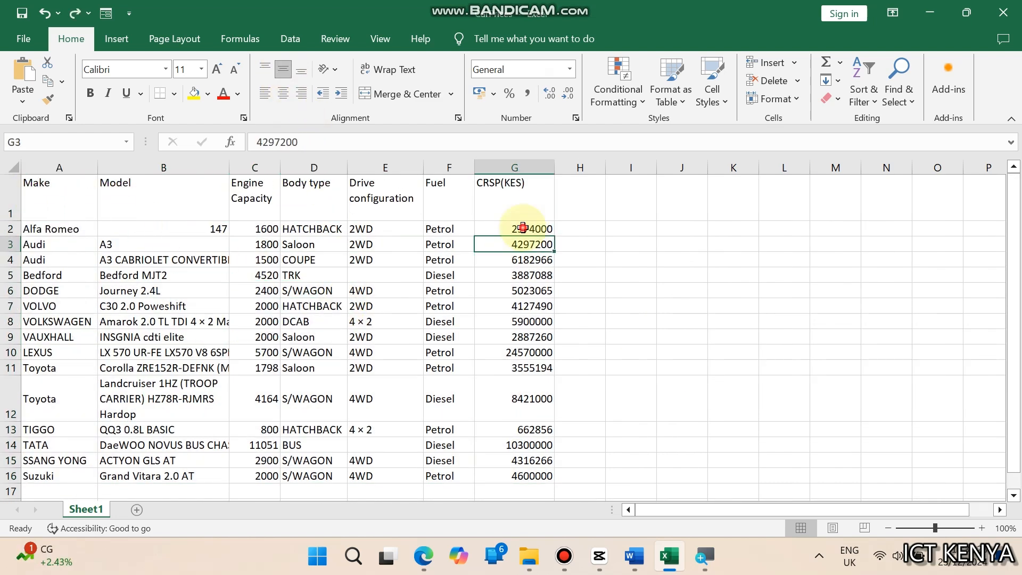
# Apply comma style with no decimal places to the CRSP(KES) values in G2:G16
pyautogui.moveTo(522, 229); pyautogui.dragTo(516, 477)
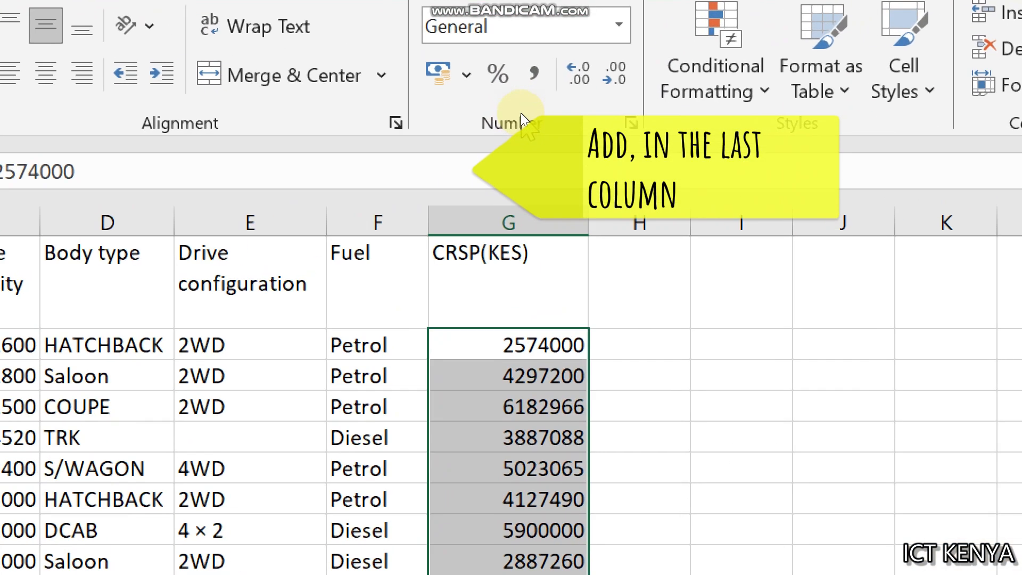
pyautogui.click(532, 74)
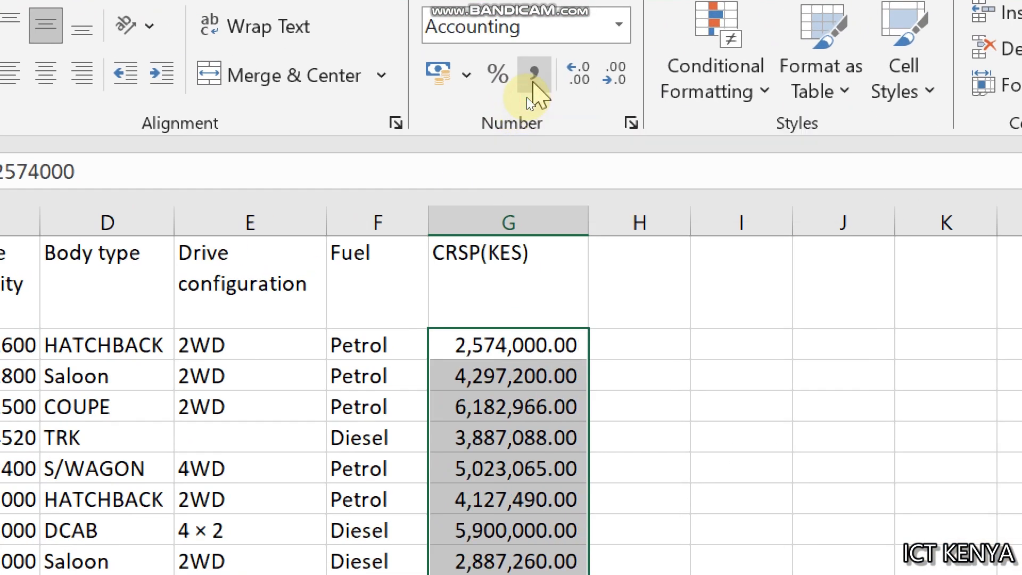
pyautogui.click(615, 74)
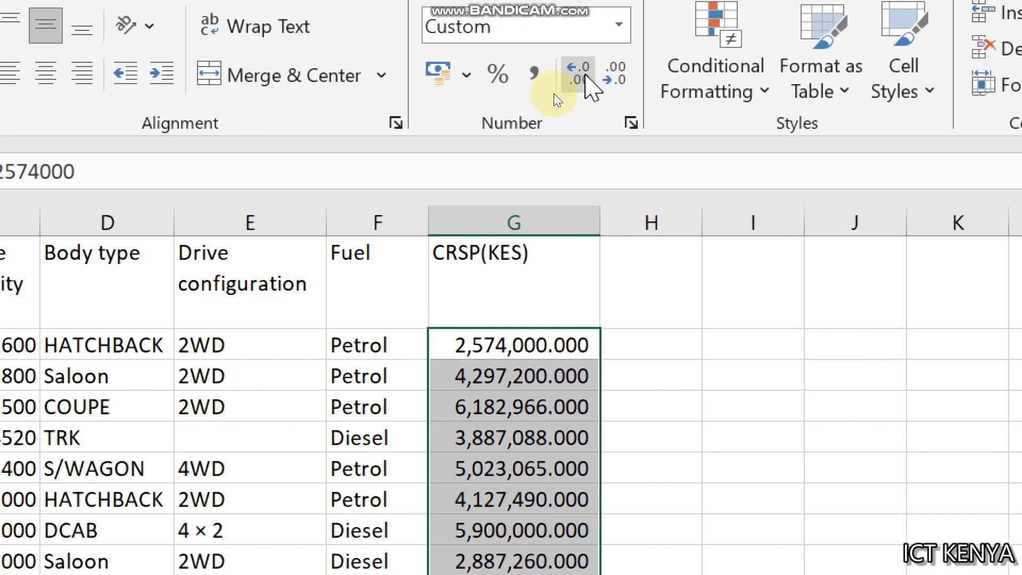
pyautogui.click(615, 76)
pyautogui.click(615, 75)
pyautogui.click(615, 75)
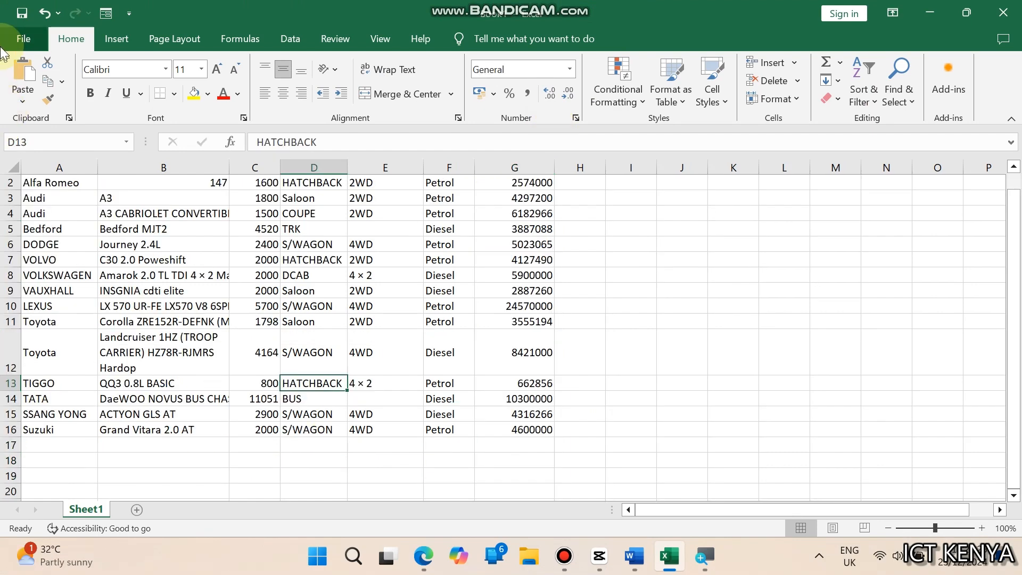
# Save the workbook as CarPrices in the PRACTICAL folder as an Excel Workbook
pyautogui.click(9, 37)
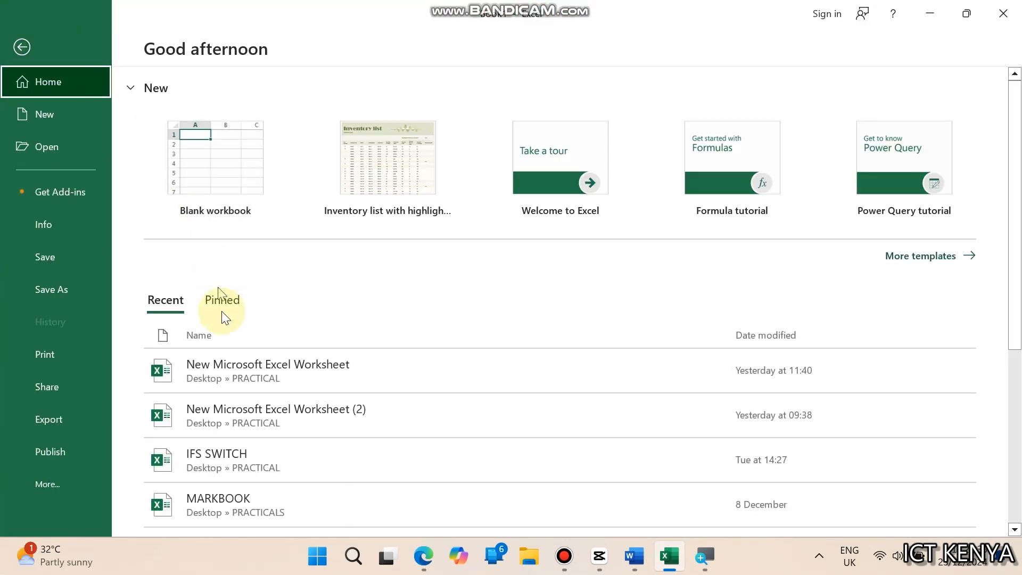
pyautogui.click(46, 286)
pyautogui.write('CarPrices')
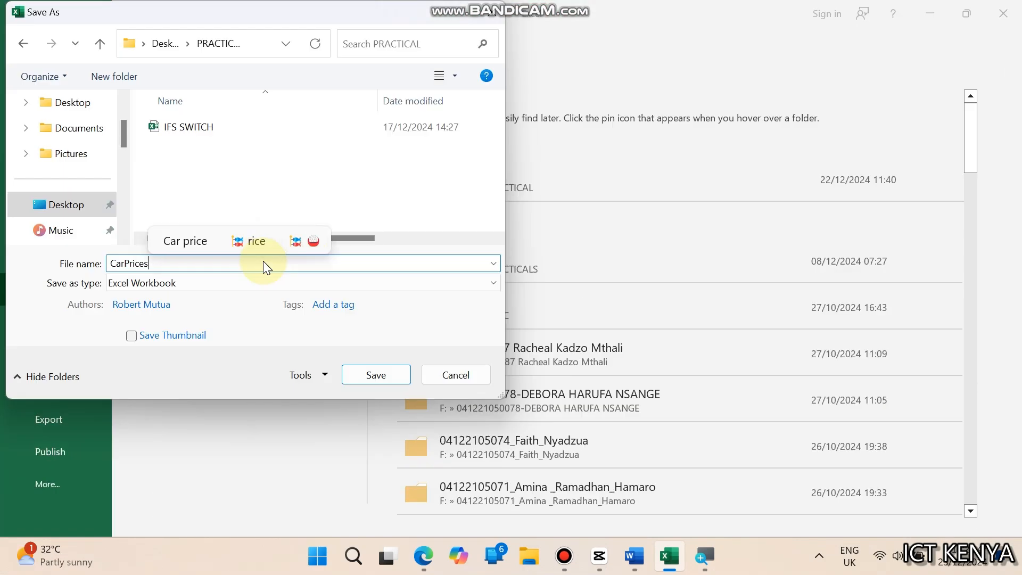
pyautogui.click(356, 373)
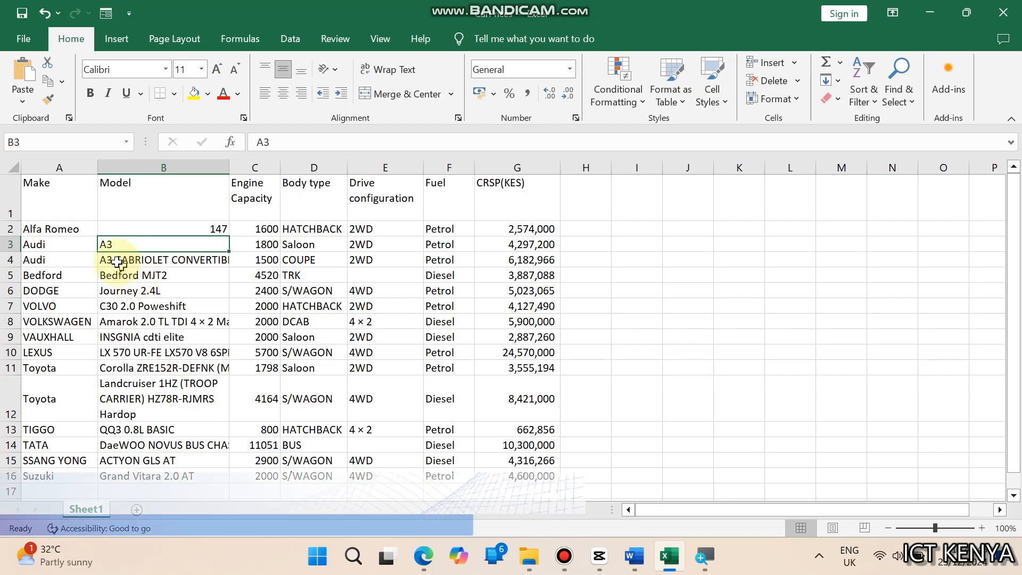
# Insert a blank row above the column headings row
pyautogui.click(8, 200)
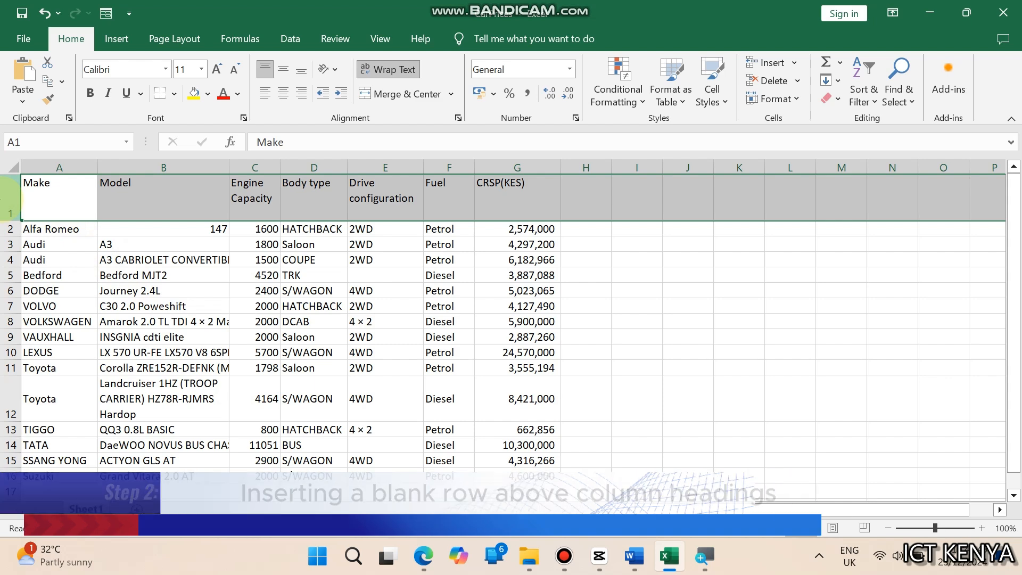
pyautogui.rightClick(4, 202)
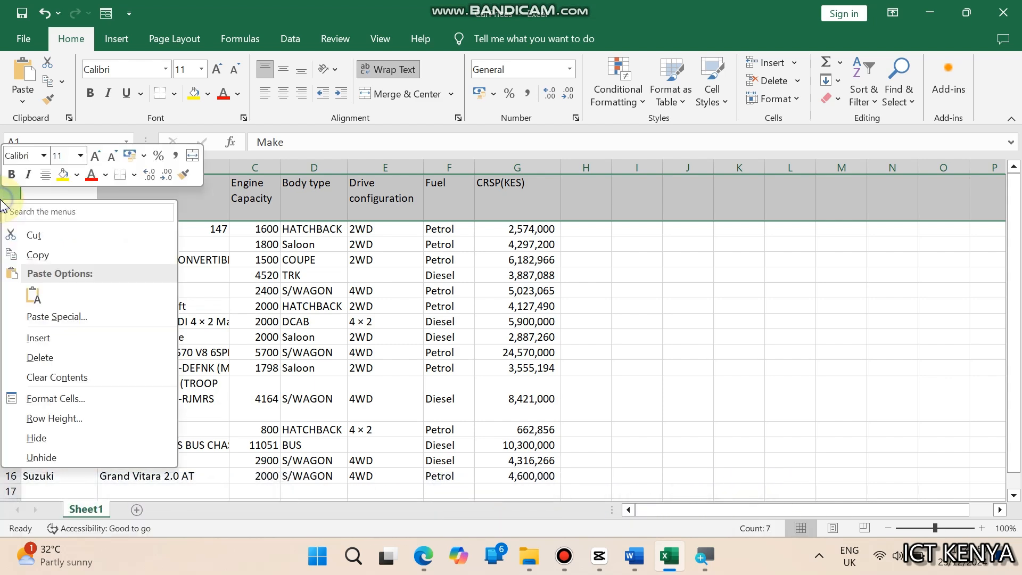
pyautogui.click(23, 337)
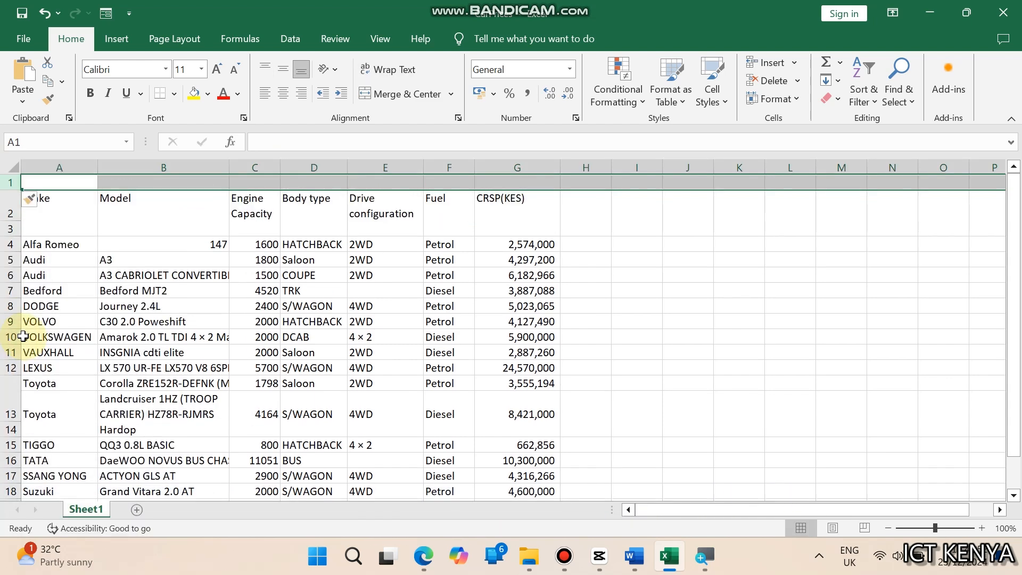
# Enter the title LANCHESTER MOTORS LIMITED in cell A1
pyautogui.click(50, 181)
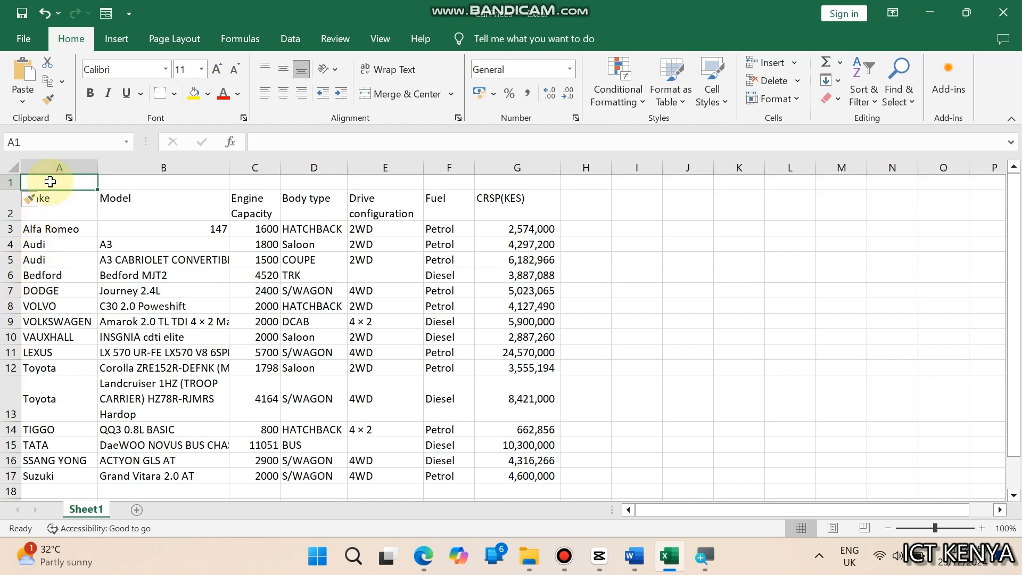
pyautogui.write('LANCHESTER MOTORS LIMITED')
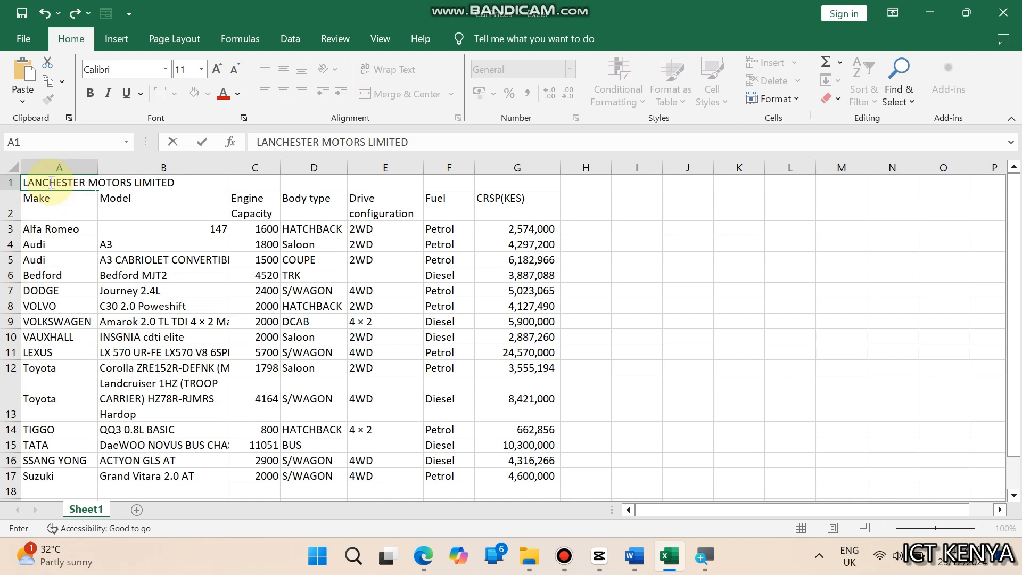
pyautogui.hotkey('ctrl', 'Return')
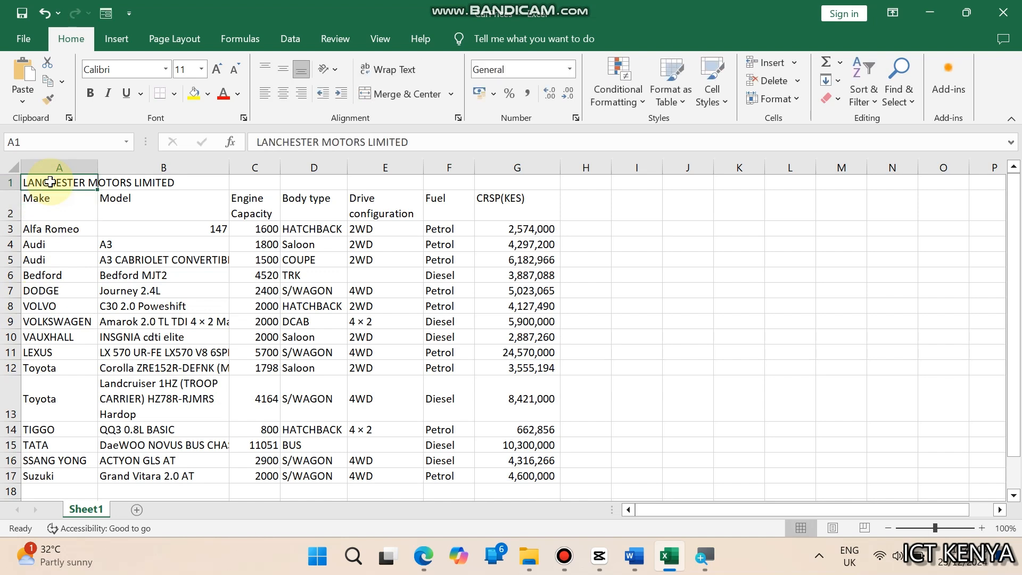
pyautogui.click(55, 231)
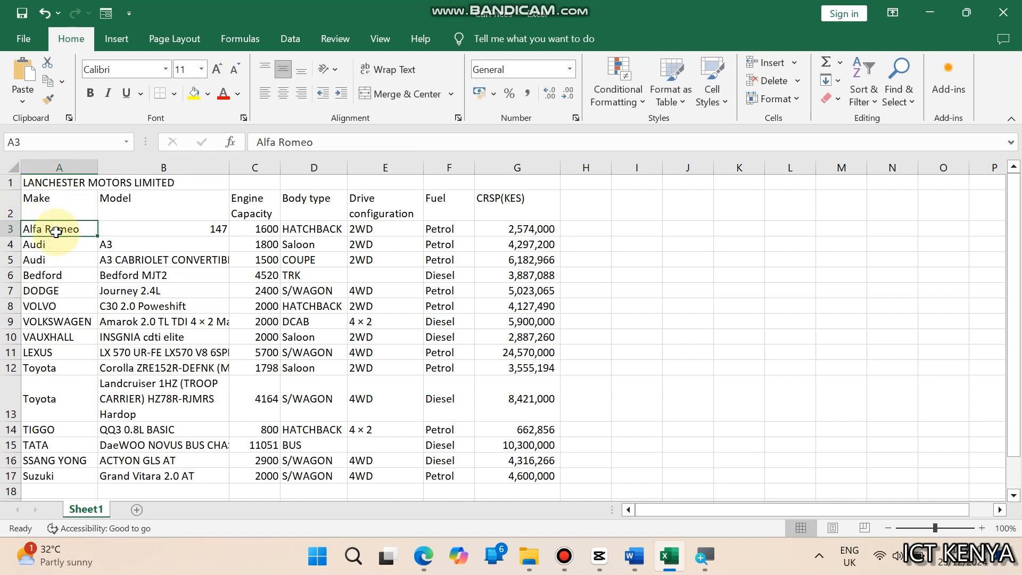
# Merge and center the title across cells A1:G1
pyautogui.moveTo(39, 185); pyautogui.dragTo(486, 181)
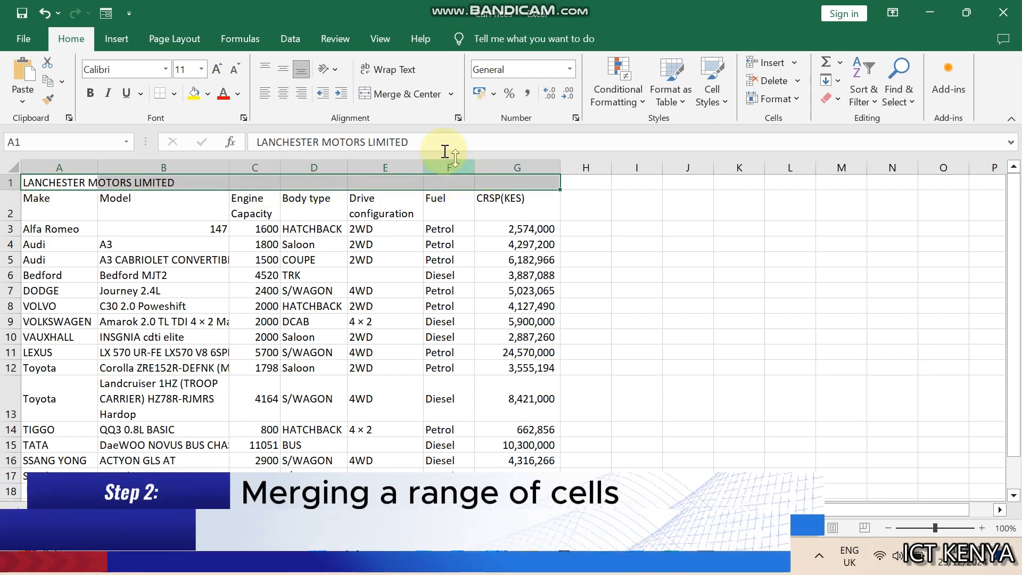
pyautogui.click(406, 97)
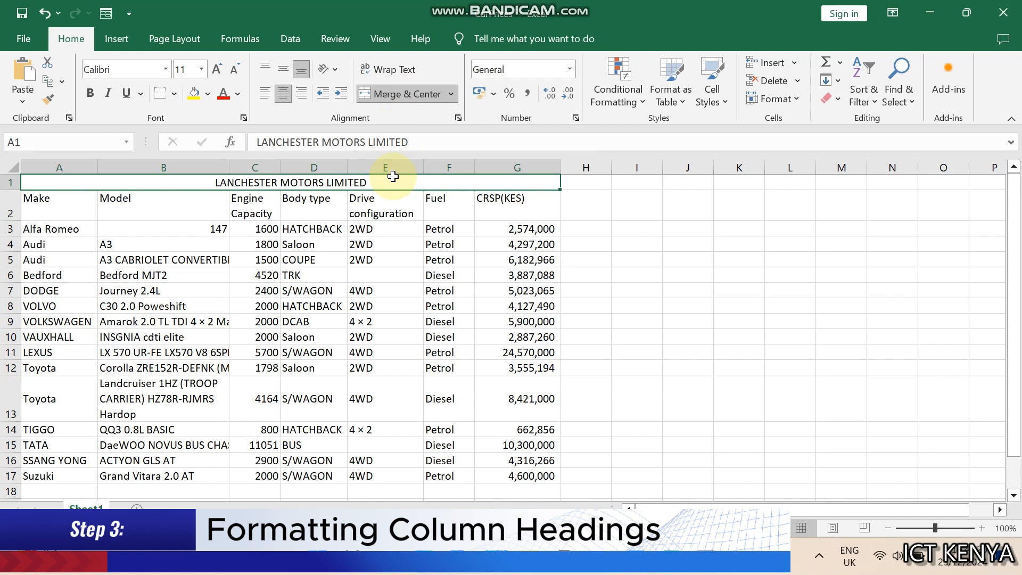
pyautogui.click(254, 244)
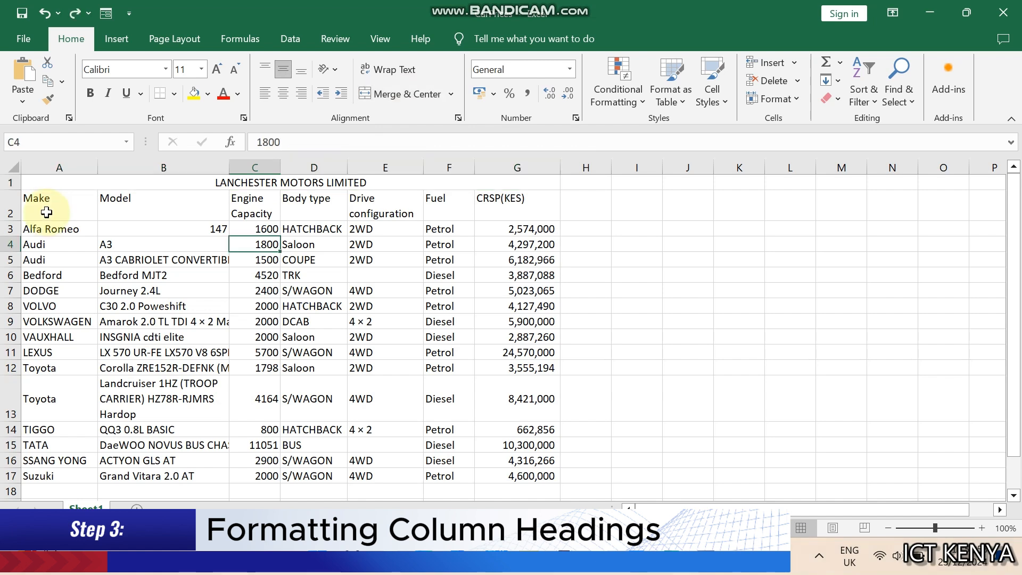
# Rotate the column headings in A2:G2 to Angle Counterclockwise orientation
pyautogui.click(46, 206)
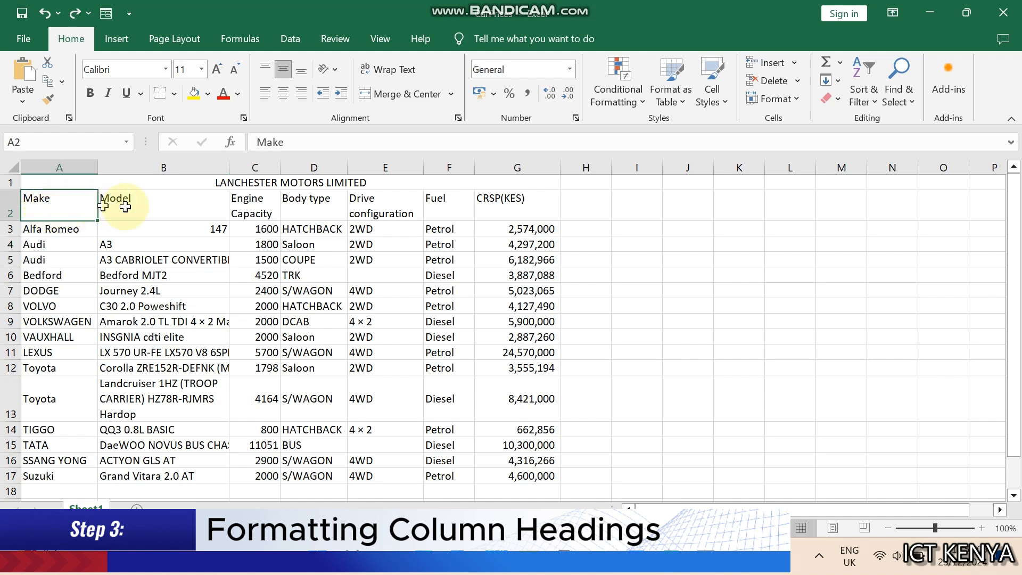
pyautogui.moveTo(125, 207); pyautogui.dragTo(496, 201)
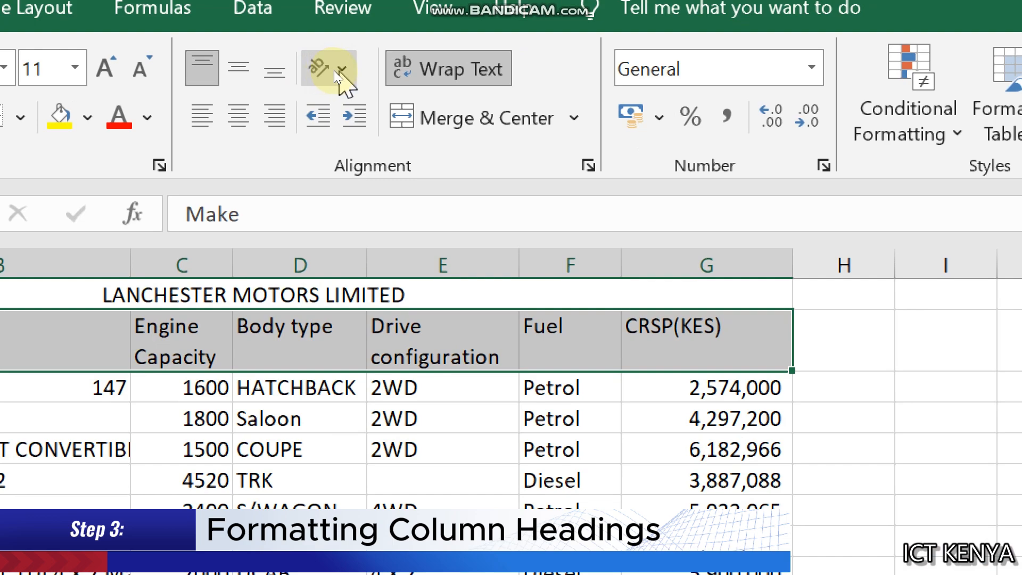
pyautogui.click(336, 70)
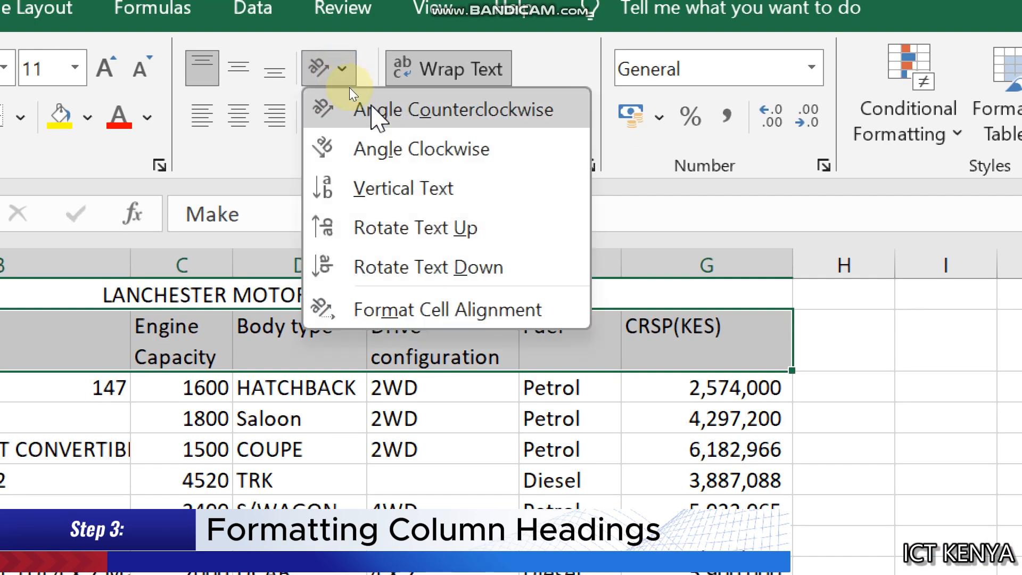
pyautogui.click(371, 109)
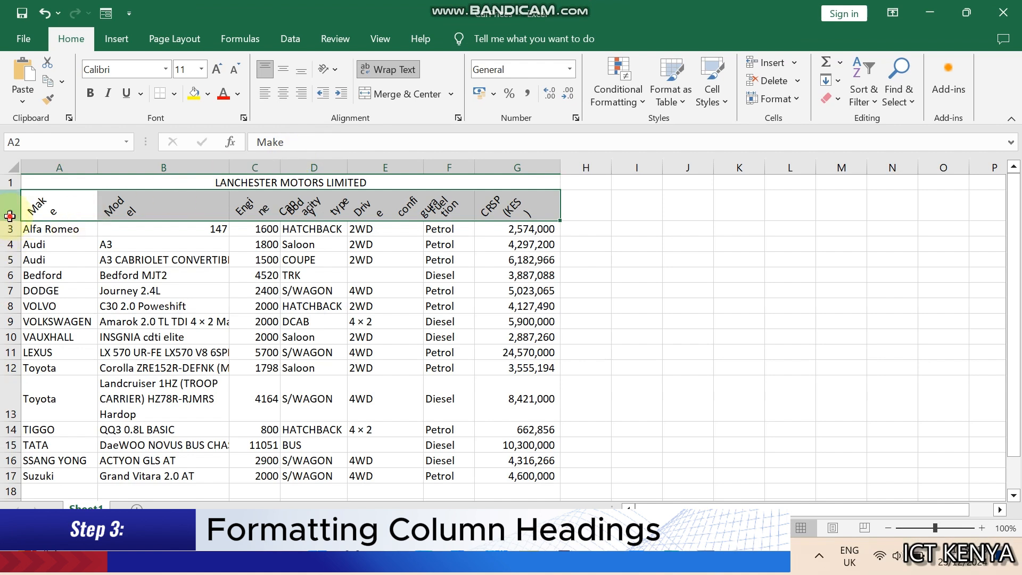
# Increase the height of the headings row 2 so the angled headings fit
pyautogui.click(9, 215)
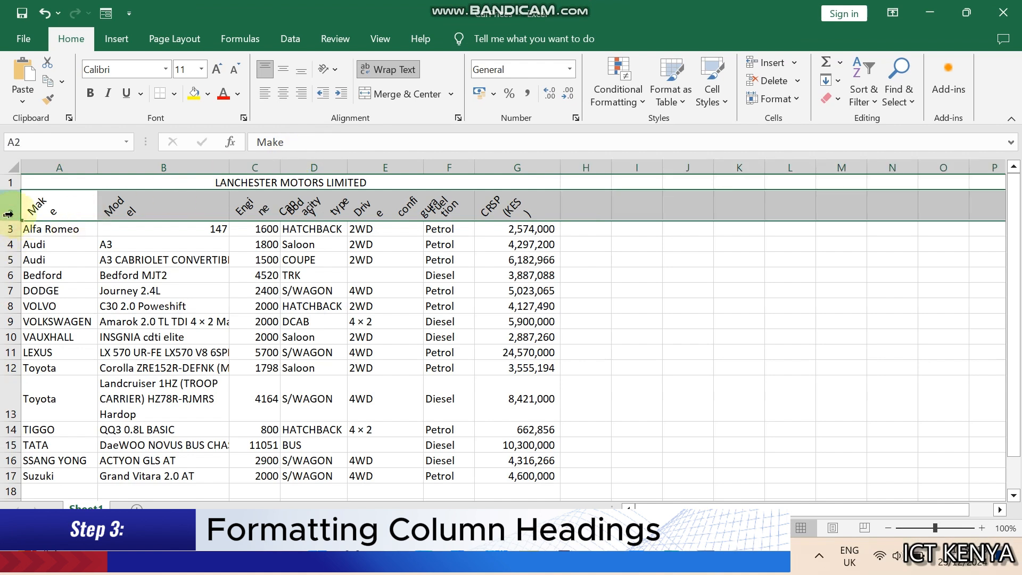
pyautogui.click(46, 208)
pyautogui.moveTo(14, 220); pyautogui.dragTo(13, 234)
pyautogui.moveTo(13, 235); pyautogui.dragTo(498, 214)
pyautogui.click(256, 229)
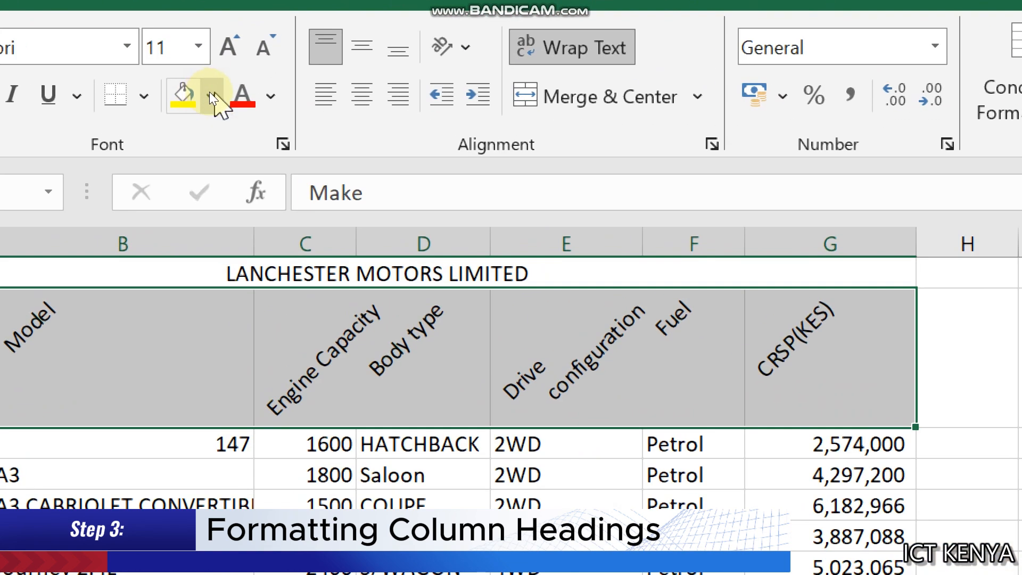
# Fill the headings in A2:G2 with black and set their font color to white
pyautogui.click(207, 94)
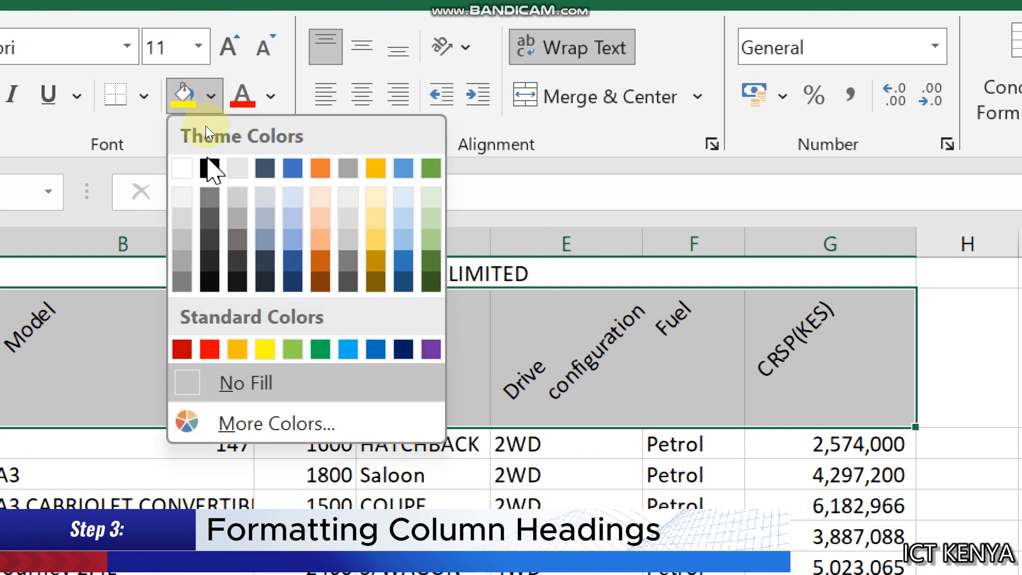
pyautogui.click(208, 167)
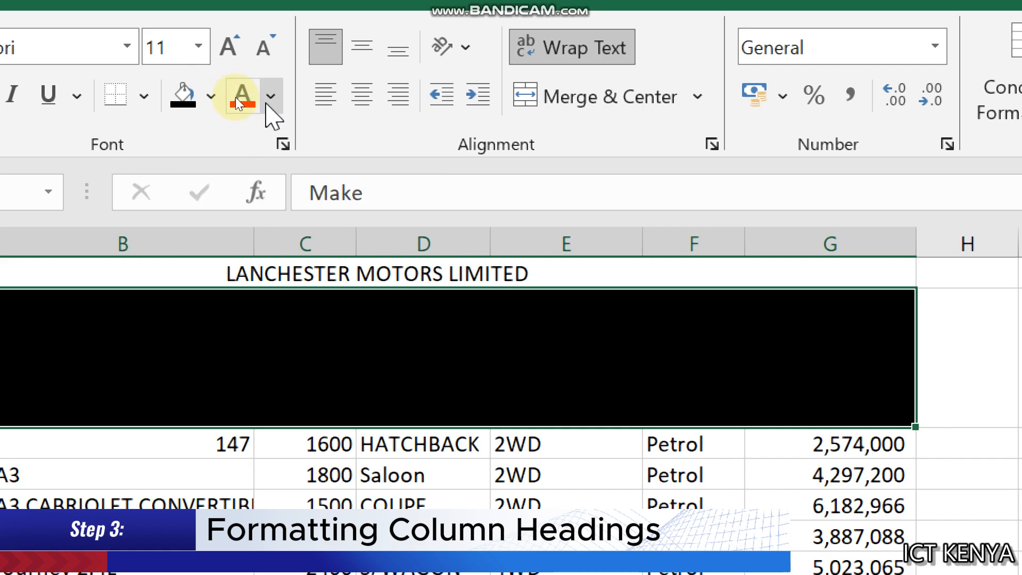
pyautogui.click(270, 97)
pyautogui.click(241, 206)
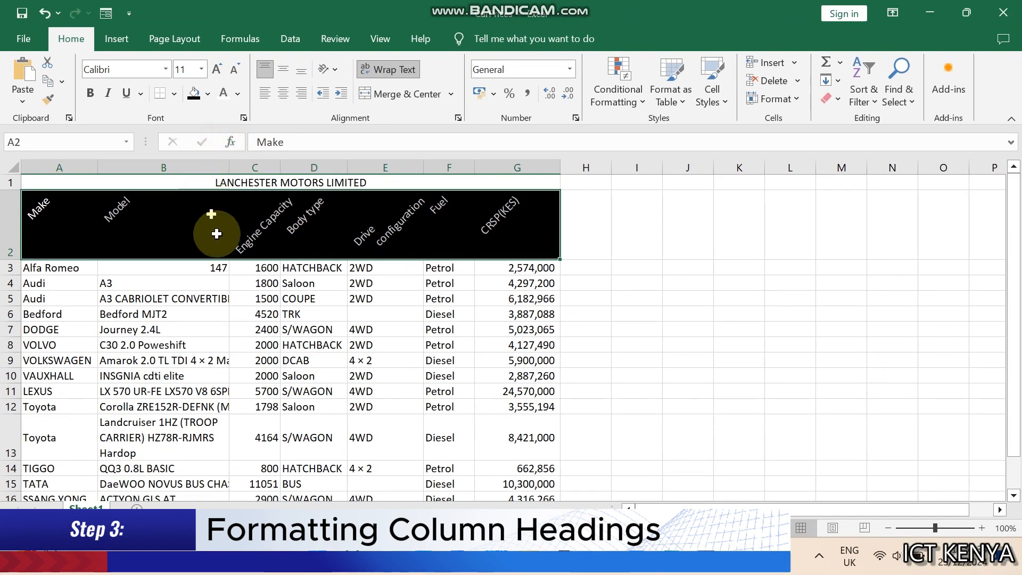
pyautogui.click(217, 283)
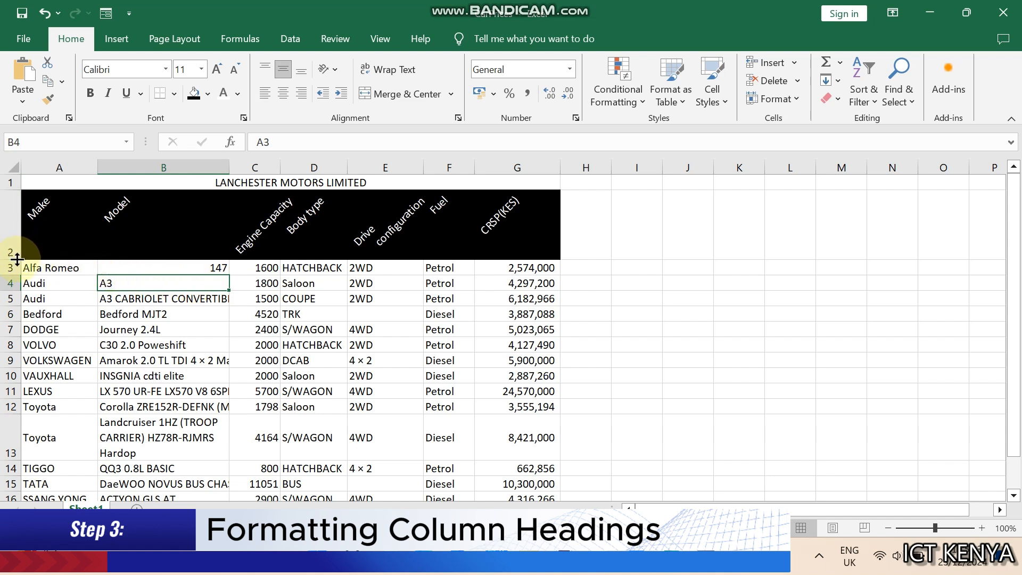
pyautogui.moveTo(17, 259)
pyautogui.mouseDown()
pyautogui.moveTo(18, 267)
pyautogui.moveTo(17, 259)
pyautogui.mouseUp()
pyautogui.click(340, 313)
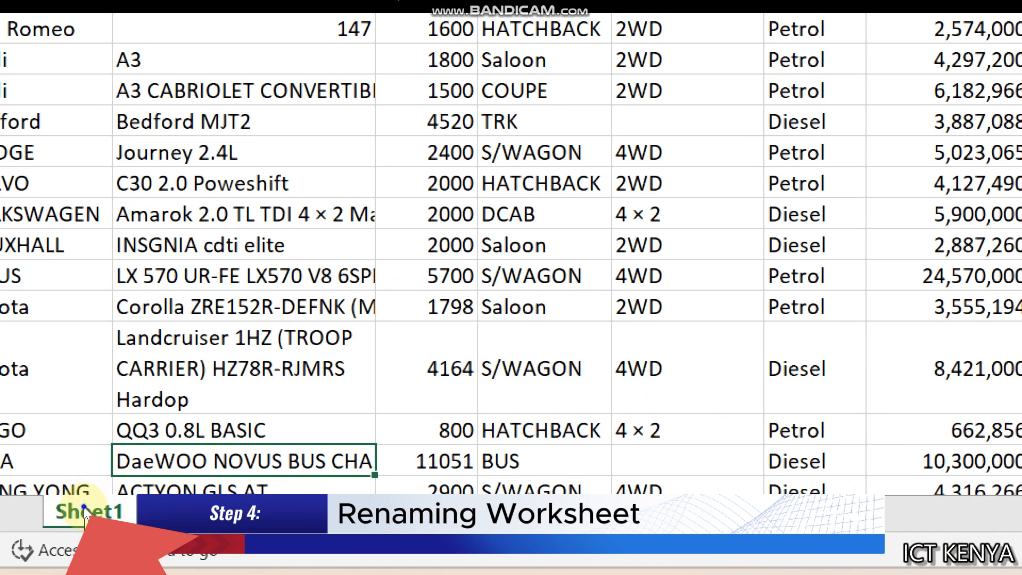
# Rename the worksheet Sheet1 as CRSP
pyautogui.rightClick(84, 506)
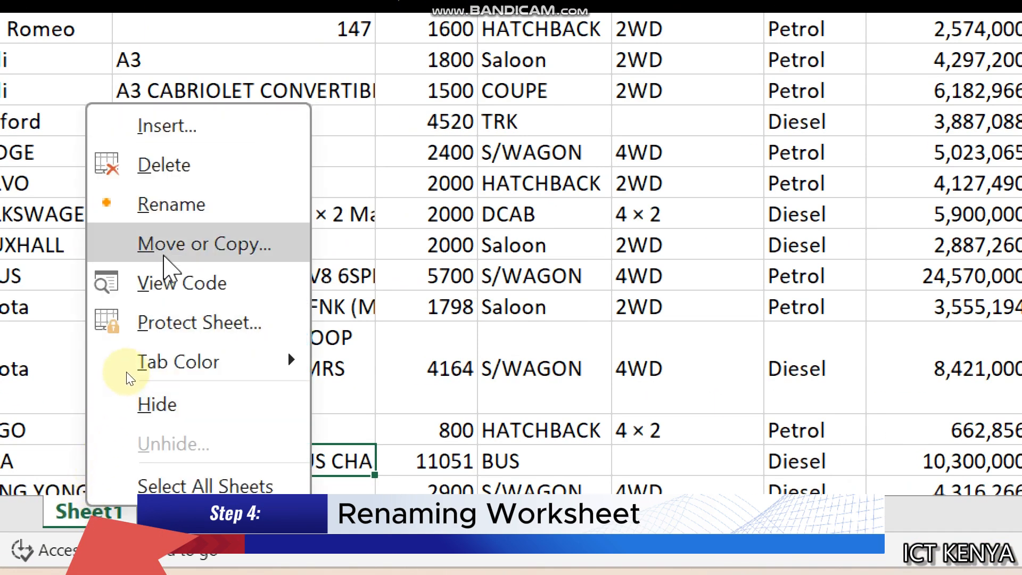
pyautogui.click(188, 206)
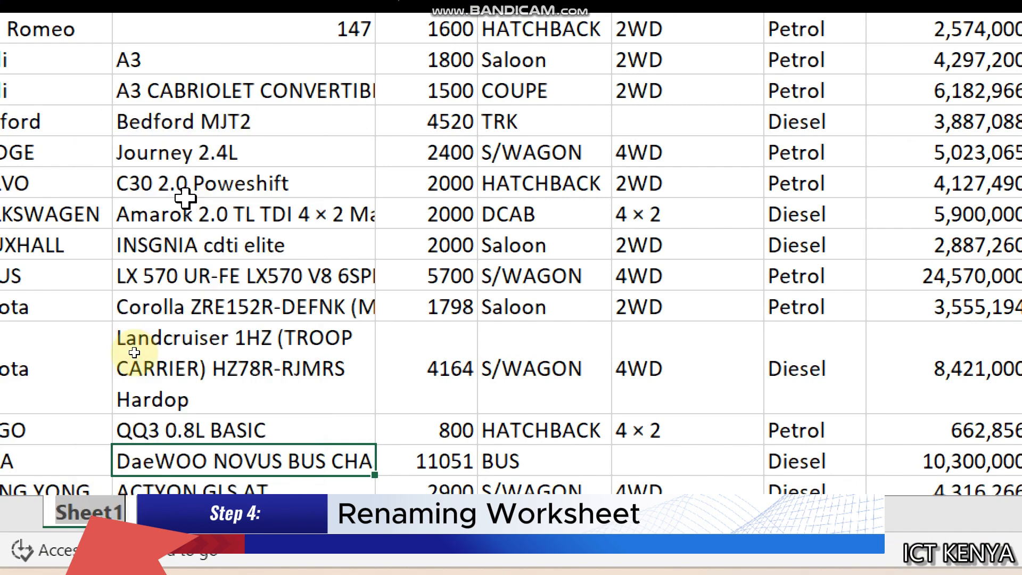
pyautogui.write('CRS')
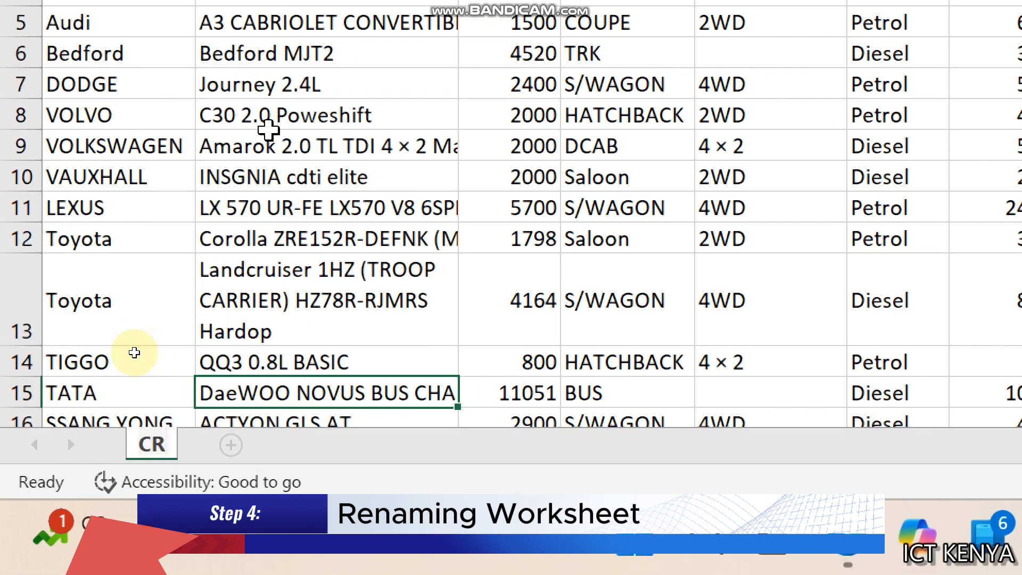
pyautogui.write('P')
pyautogui.press('Return')
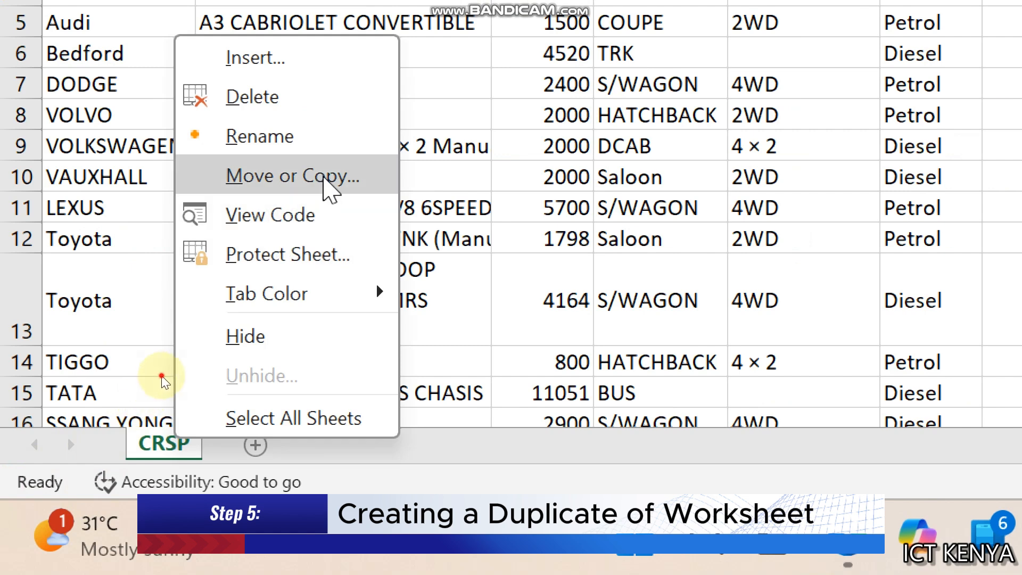
# Create a copy of the CRSP worksheet in the CarPrices.xlsx workbook before CRSP
pyautogui.click(320, 179)
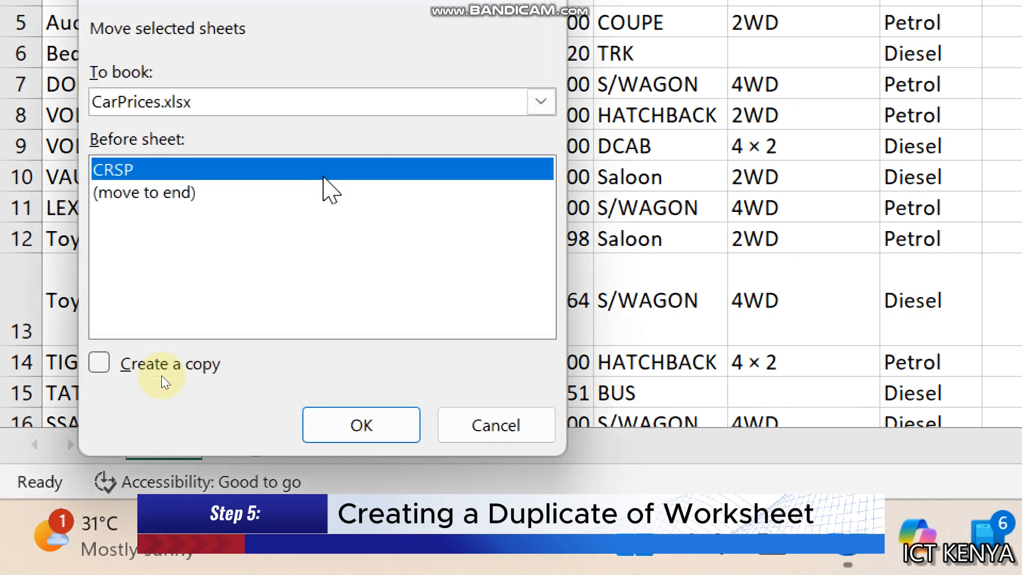
pyautogui.click(100, 366)
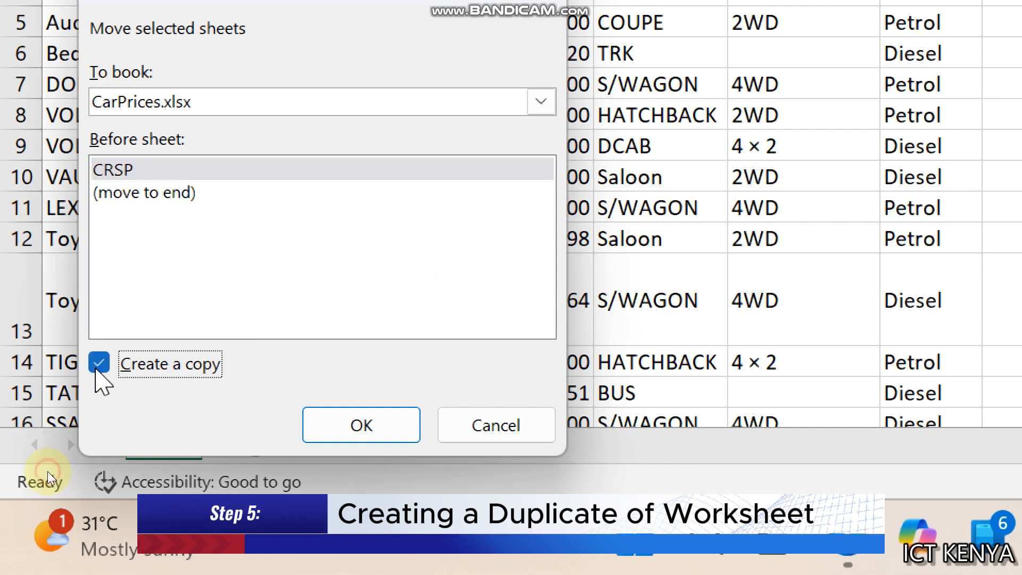
pyautogui.click(332, 424)
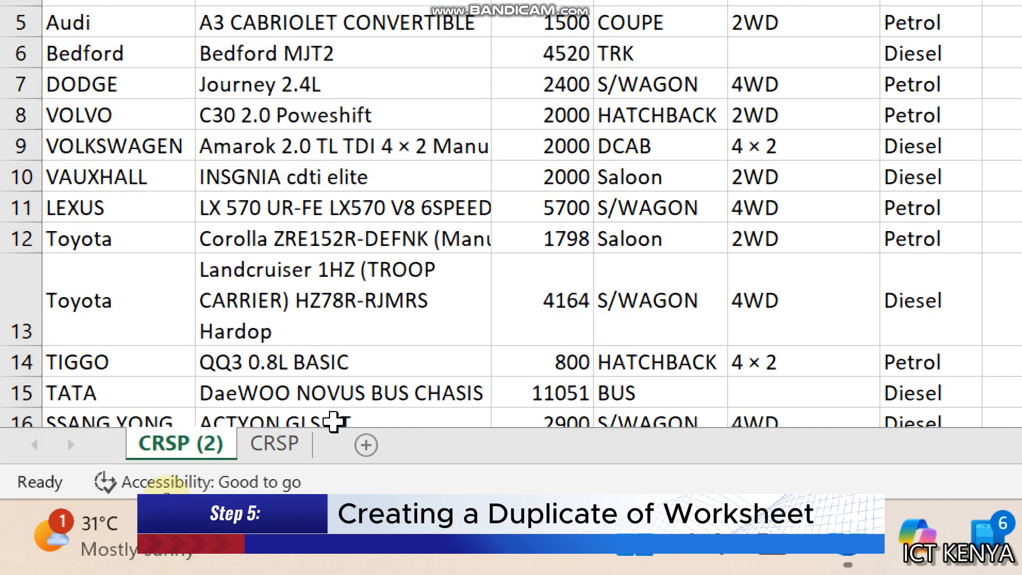
# Rename the copied worksheet CRSP (2) as CRSP Computed
pyautogui.rightClick(202, 446)
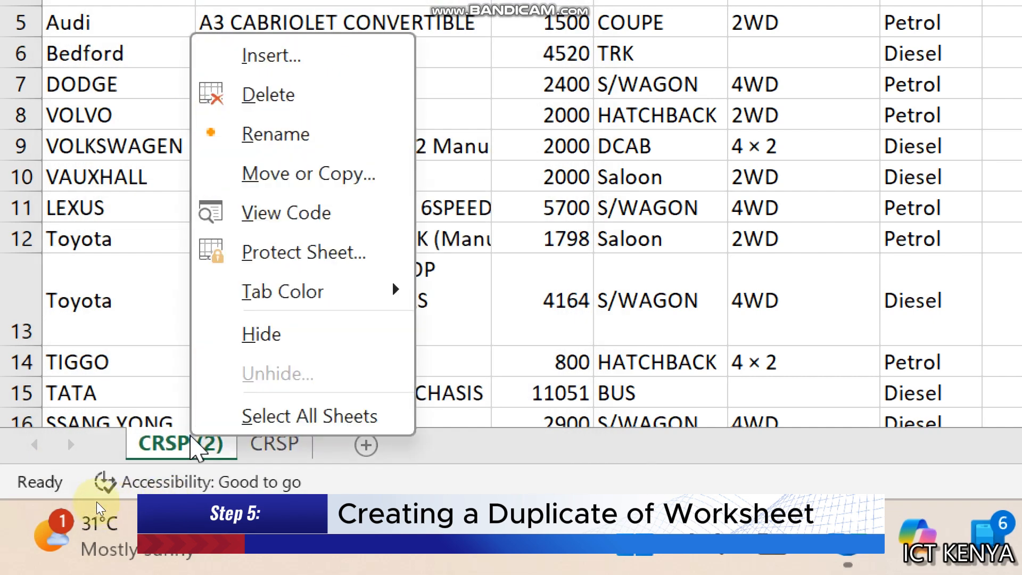
pyautogui.click(298, 136)
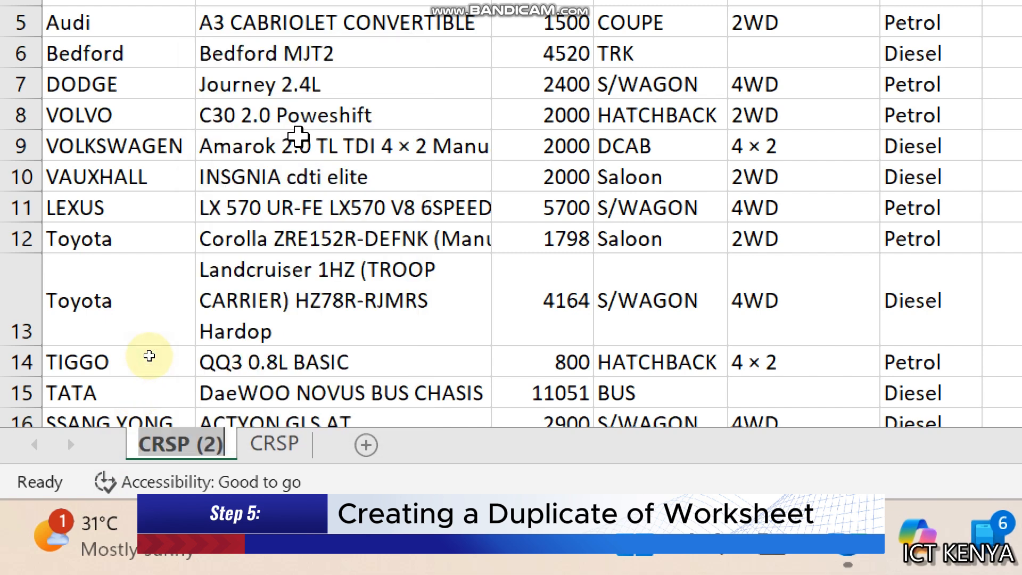
pyautogui.press('End')
pyautogui.press('BackSpace')
pyautogui.press('BackSpace')
pyautogui.press('BackSpace')
pyautogui.press('BackSpace')
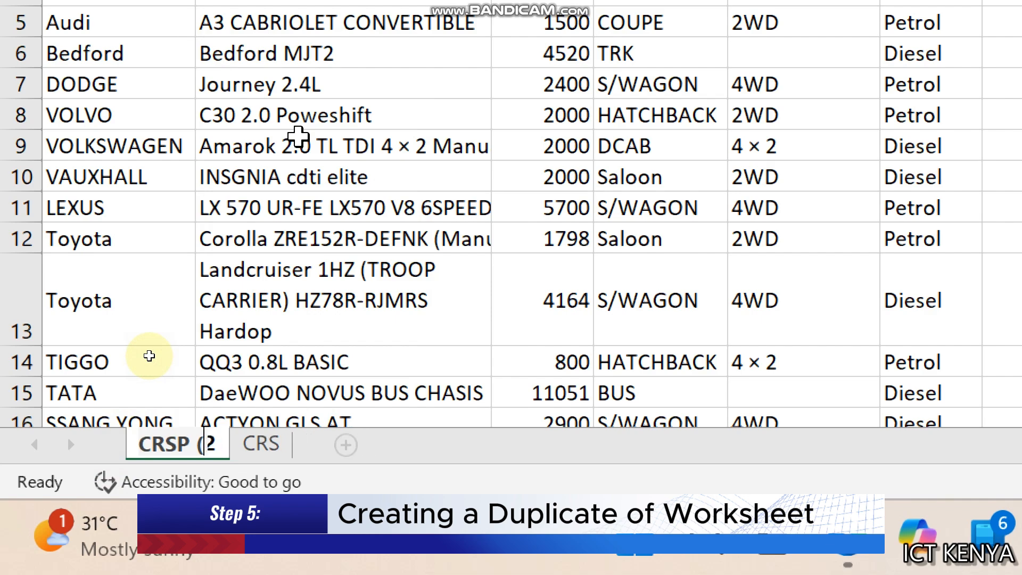
pyautogui.write('Comput')
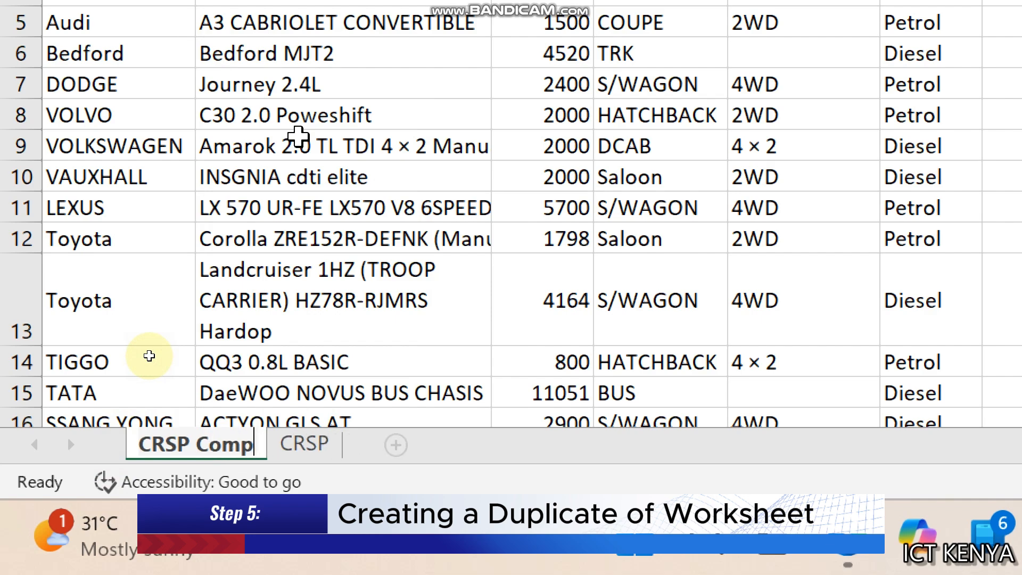
pyautogui.write('ed')
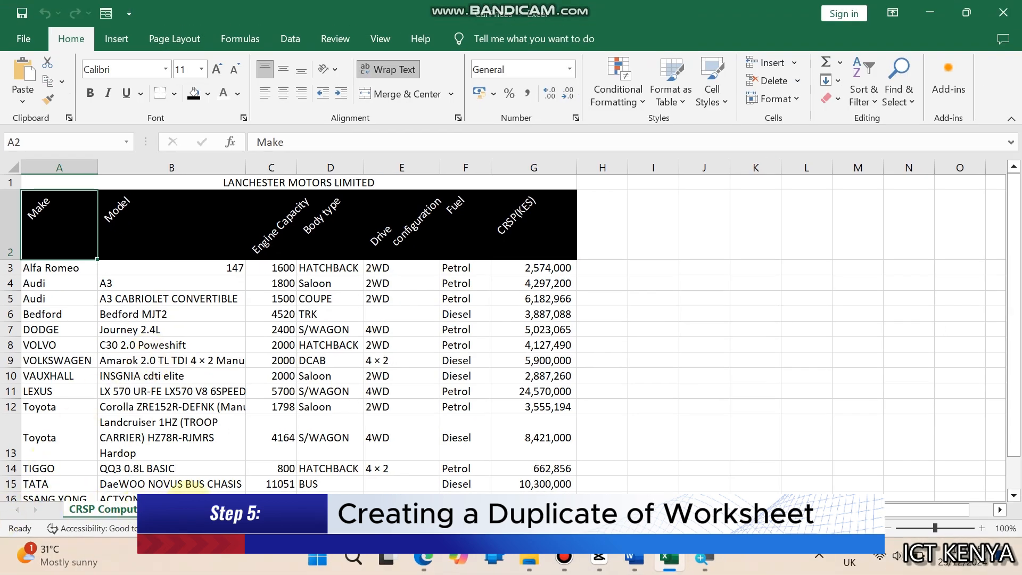
pyautogui.click(144, 510)
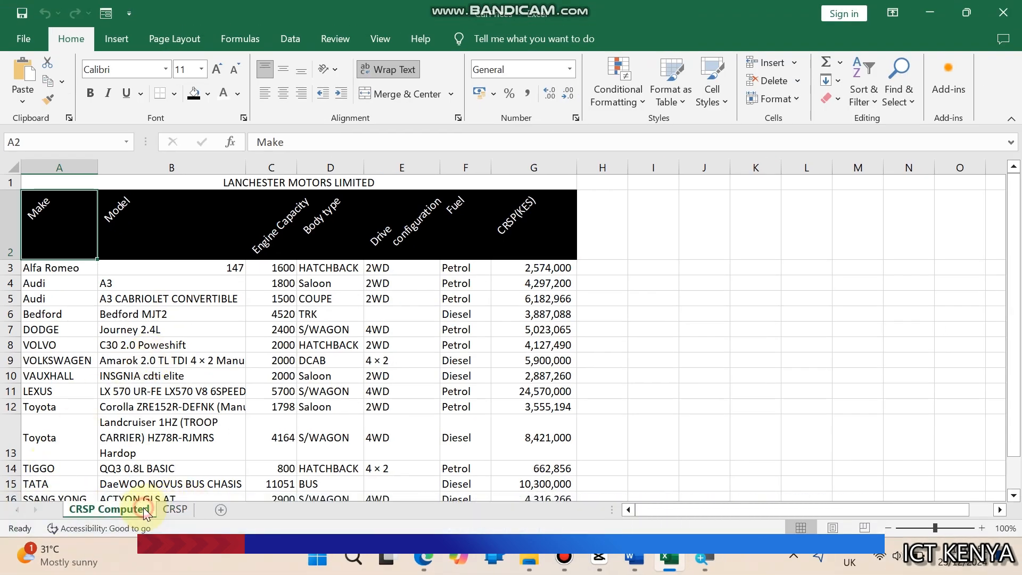
# Create a new conditional formatting rule for prices in G3:G17 with cell values between 1000000 and 5000000
pyautogui.click(254, 346)
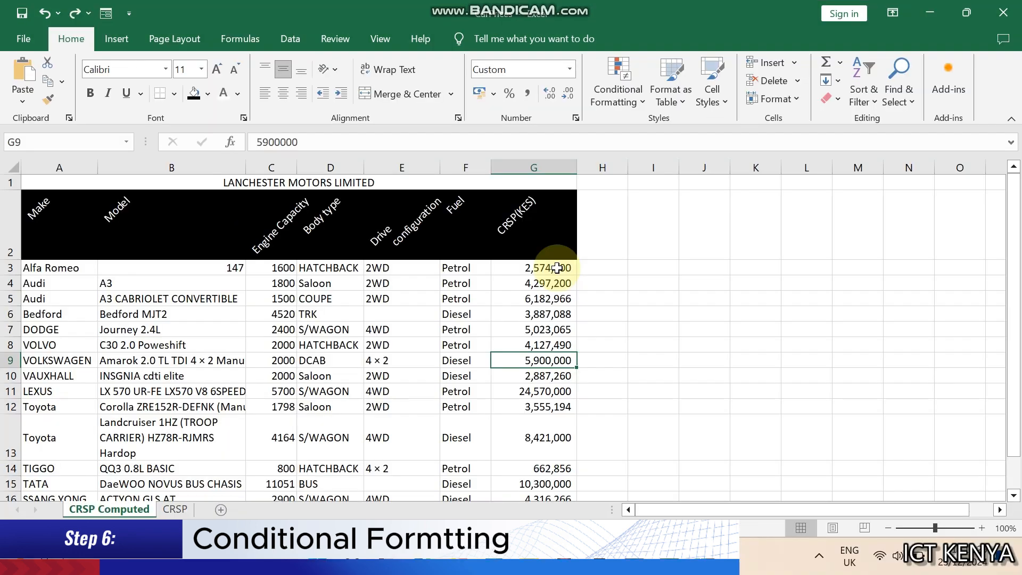
pyautogui.moveTo(556, 269); pyautogui.dragTo(556, 424)
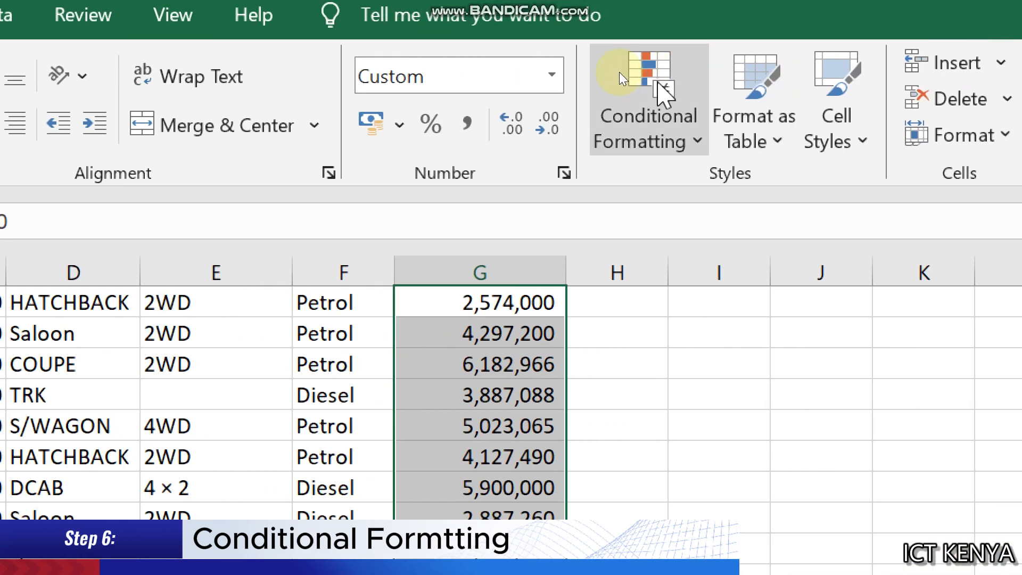
pyautogui.click(621, 75)
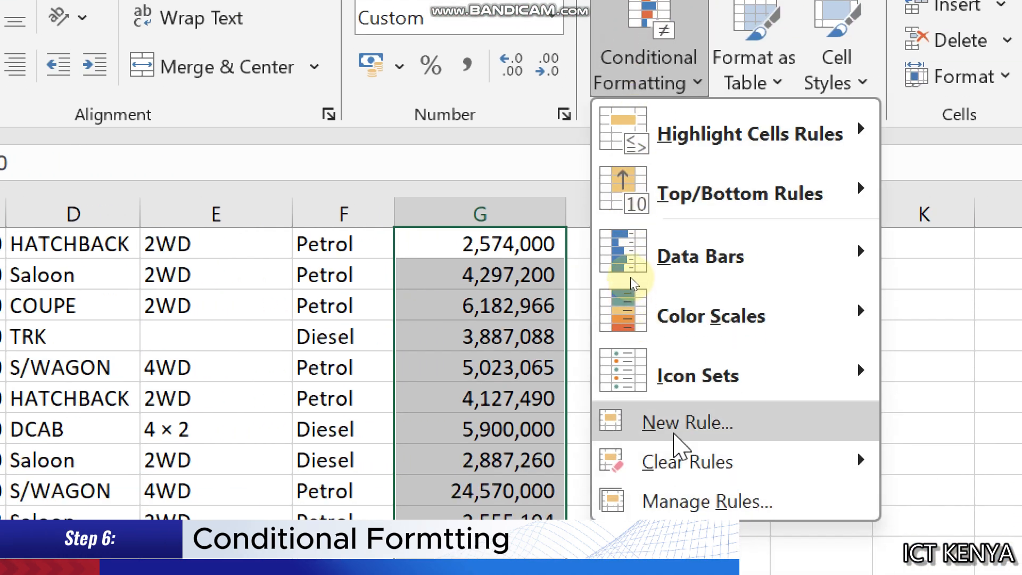
pyautogui.click(675, 482)
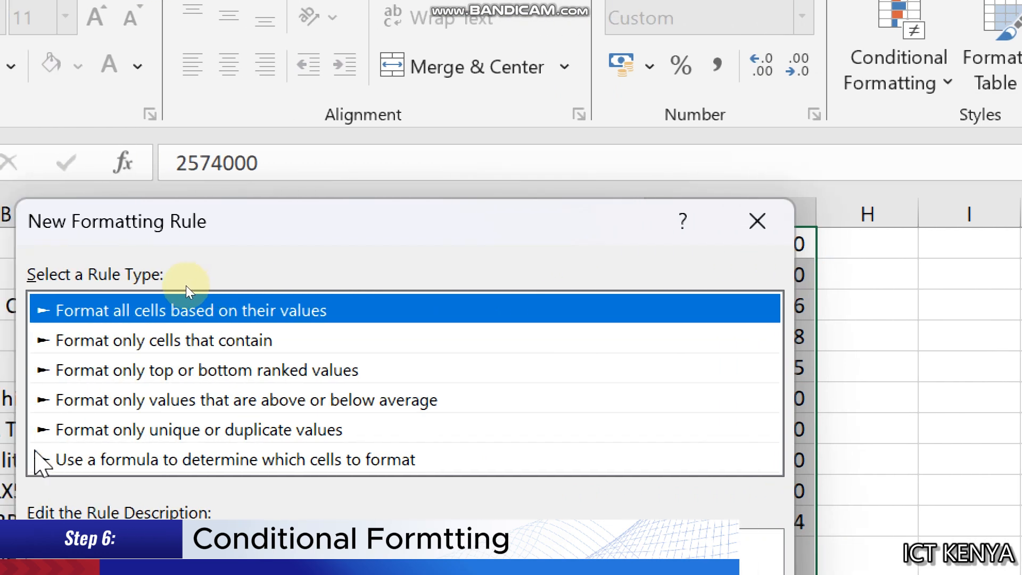
pyautogui.click(68, 339)
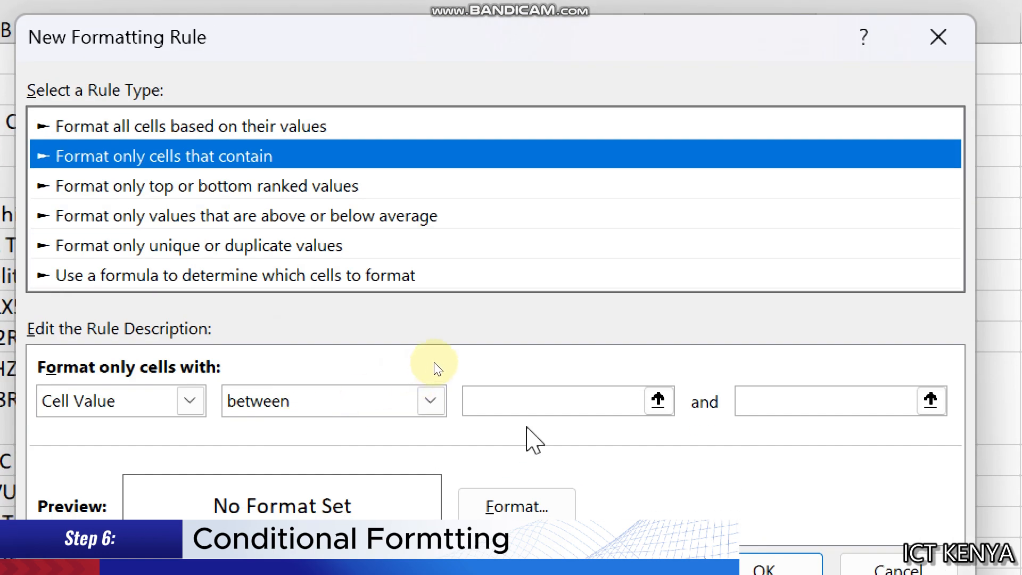
pyautogui.click(531, 406)
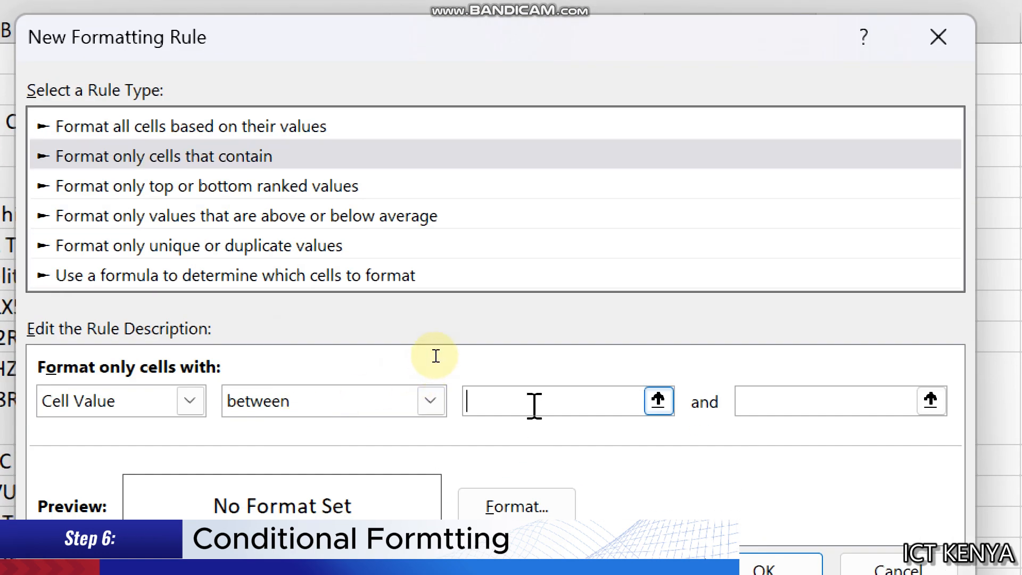
pyautogui.write('1000000')
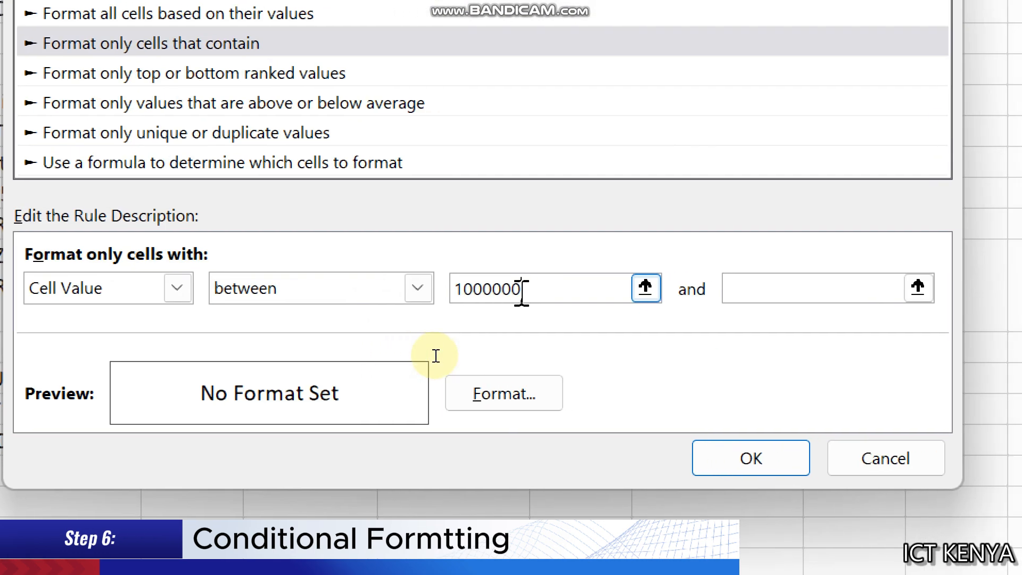
pyautogui.click(785, 290)
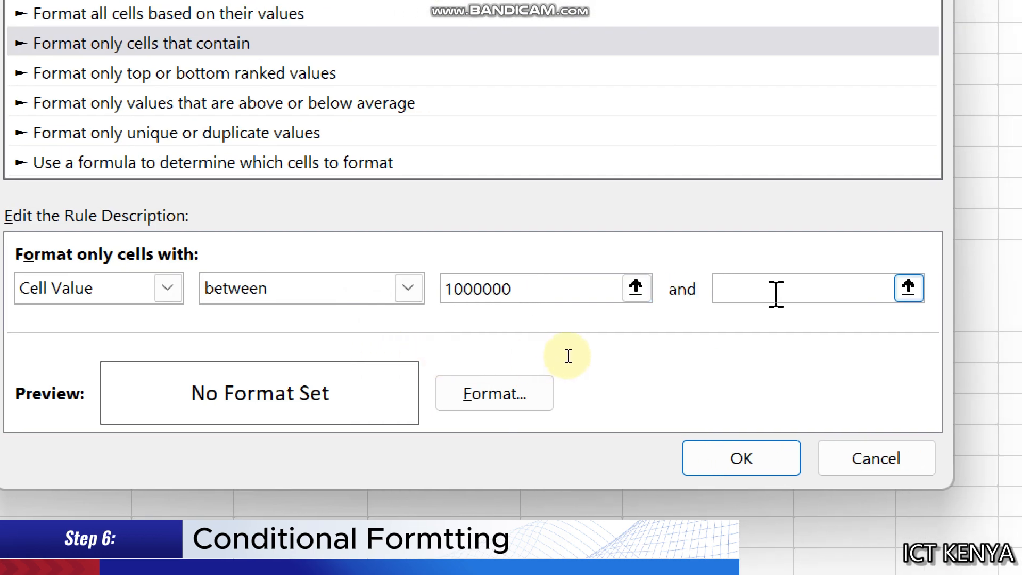
pyautogui.write('5000000')
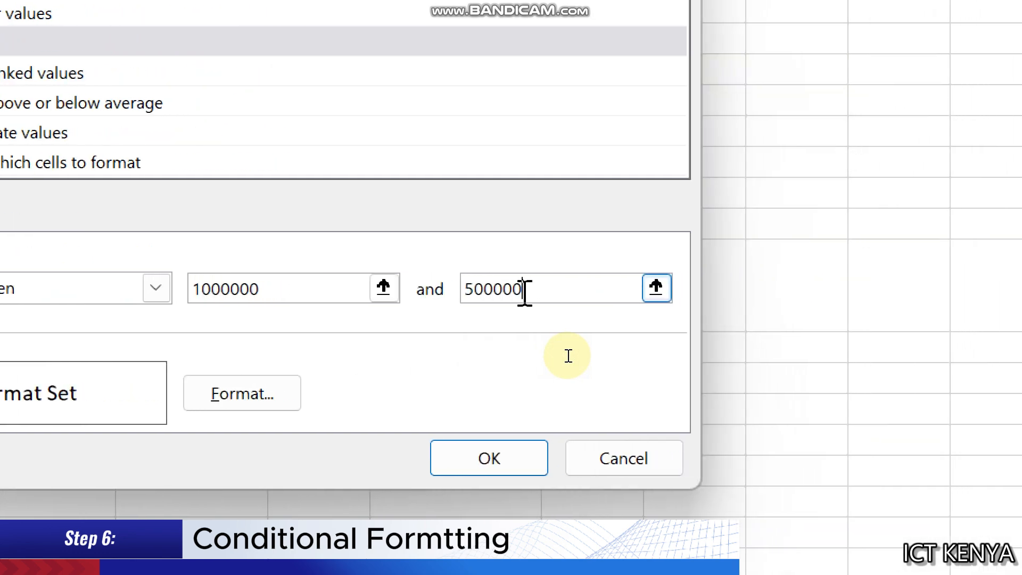
# Set the rule's format to a bold purple font and apply the rule
pyautogui.click(259, 397)
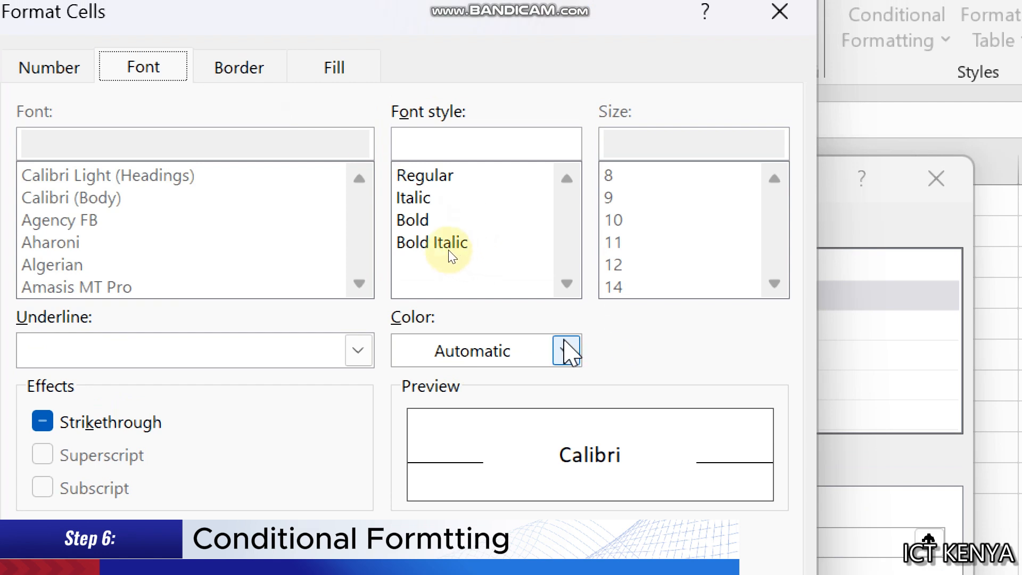
pyautogui.click(418, 222)
pyautogui.click(566, 349)
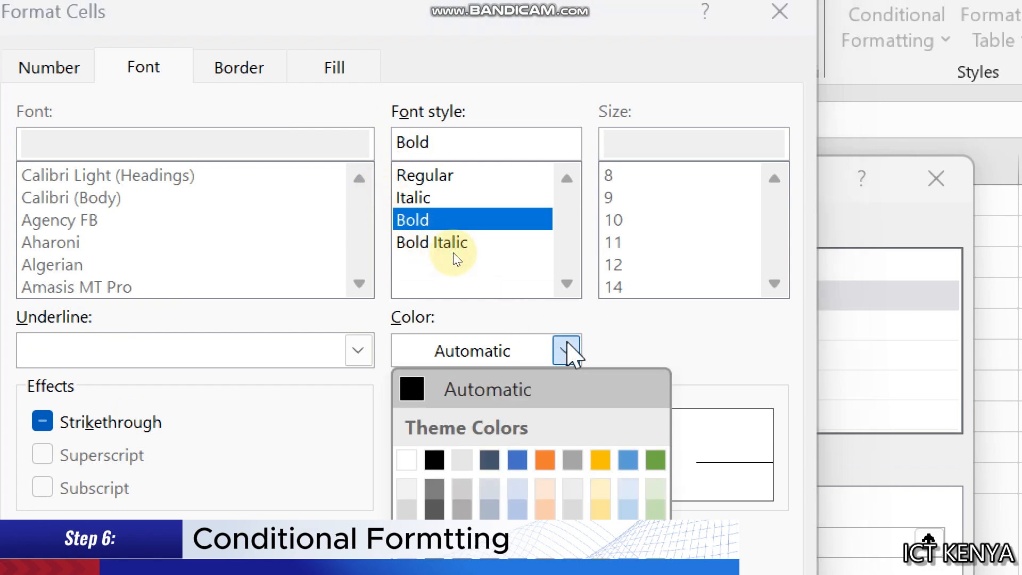
pyautogui.click(655, 512)
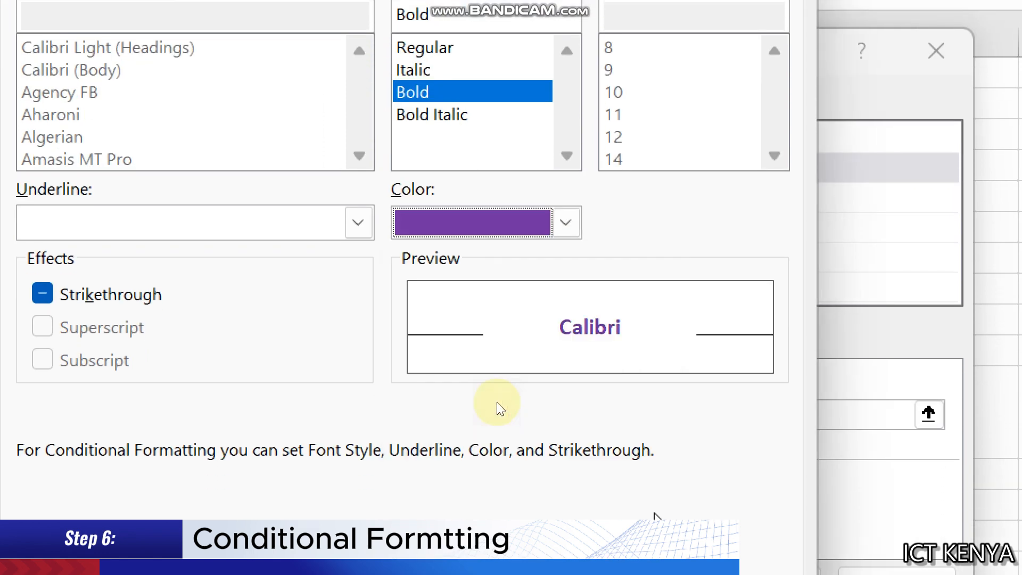
pyautogui.press('Return')
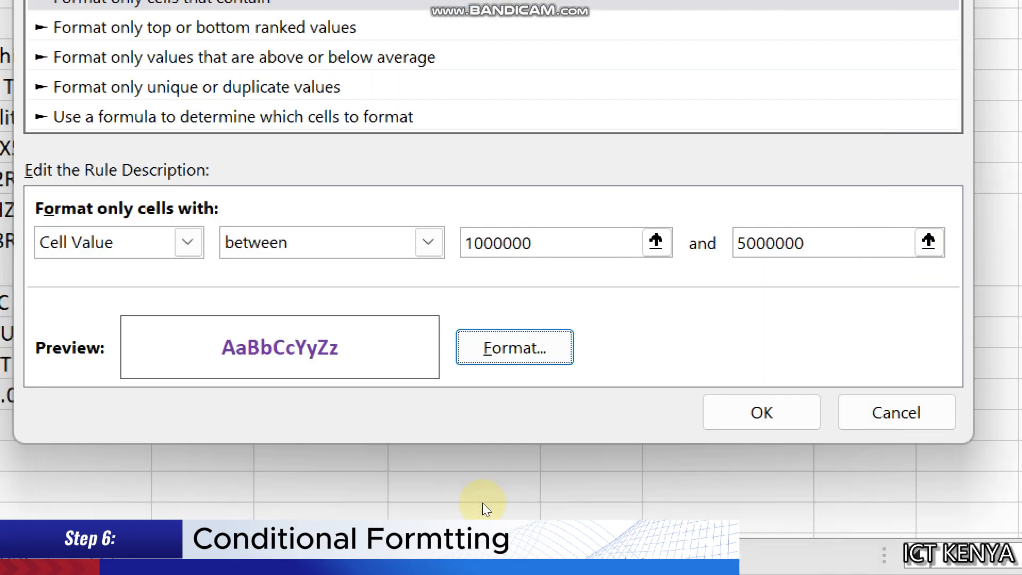
pyautogui.click(532, 435)
pyautogui.click(482, 322)
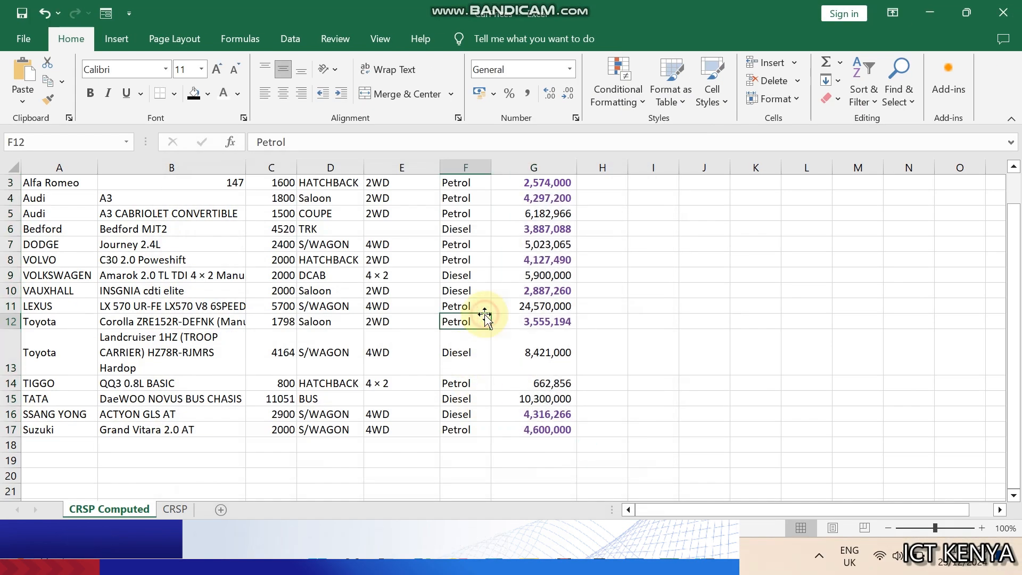
# Enter =SUMIF(A3:A17,"Toyota",G3:G17) in G20 to total the Toyota prices
pyautogui.moveTo(1013, 319); pyautogui.dragTo(1011, 327)
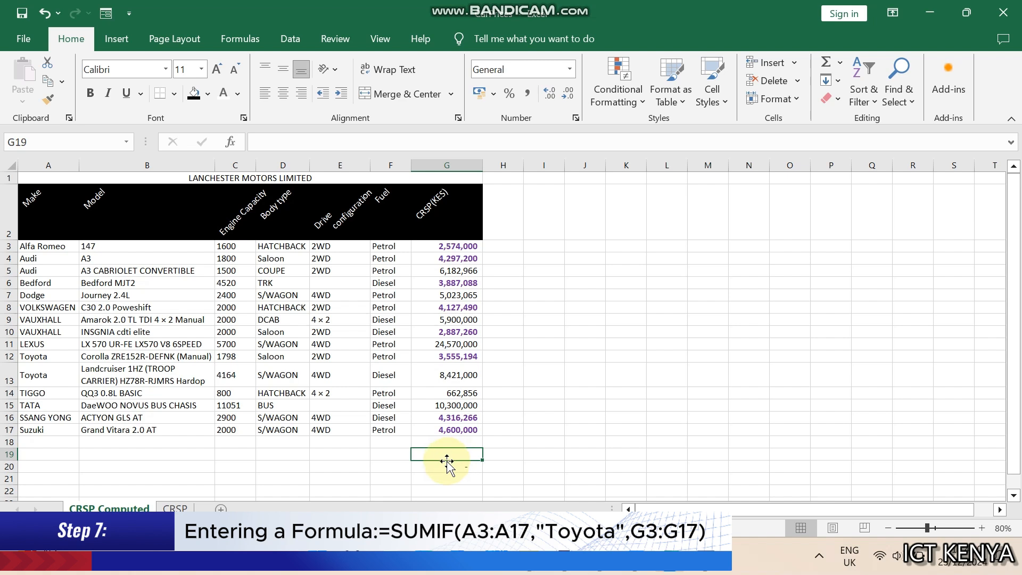
pyautogui.click(447, 466)
pyautogui.write('=sumi')
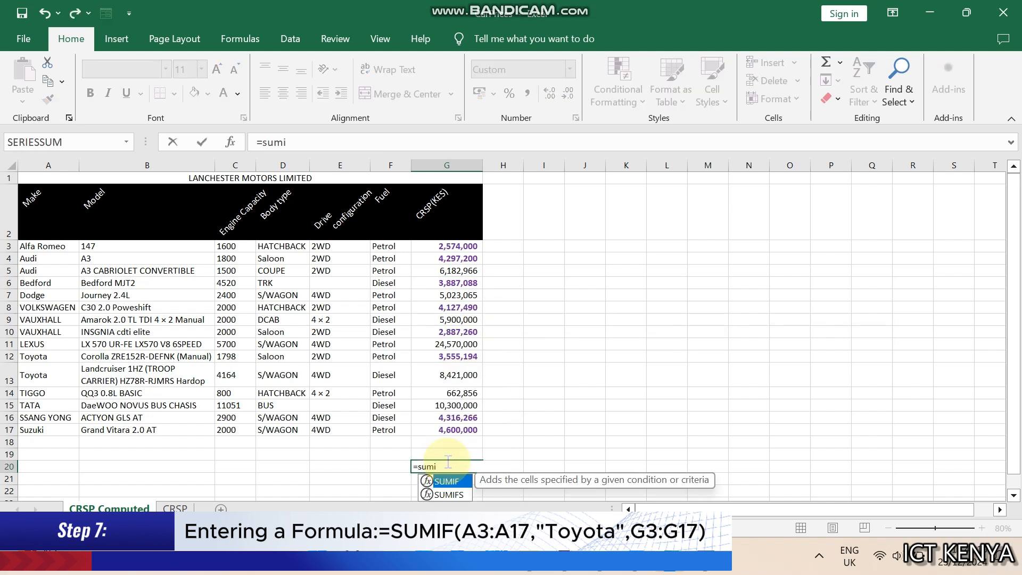
pyautogui.press('Tab')
pyautogui.moveTo(41, 245); pyautogui.dragTo(43, 435)
pyautogui.write(',"Toyot')
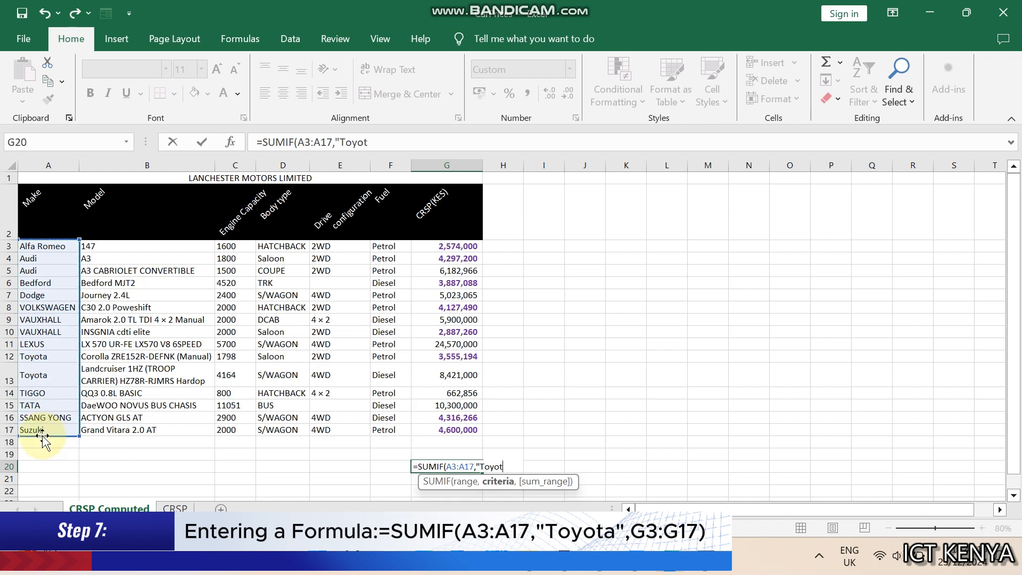
pyautogui.write('a",')
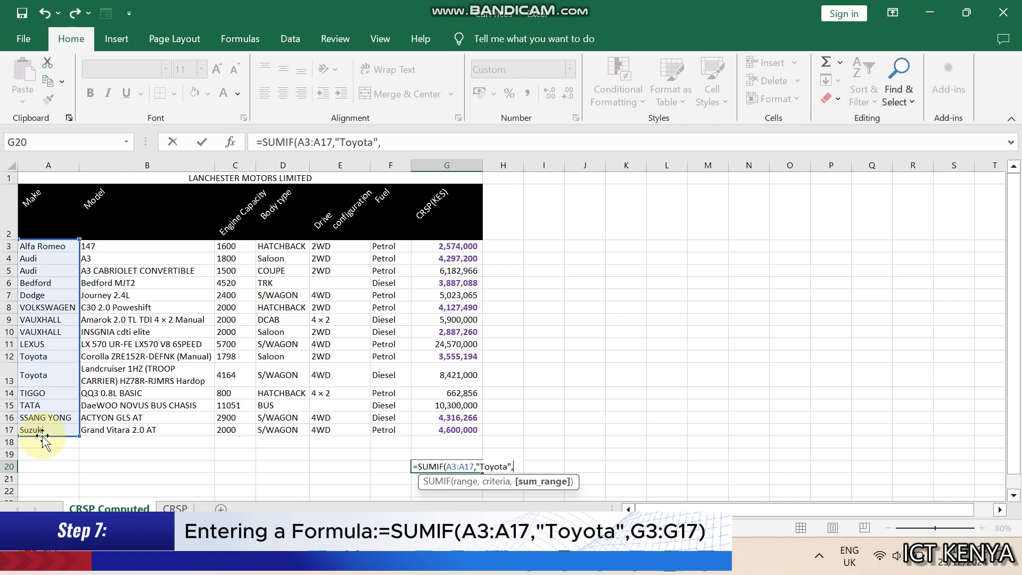
pyautogui.click(449, 245)
pyautogui.moveTo(449, 244); pyautogui.dragTo(454, 425)
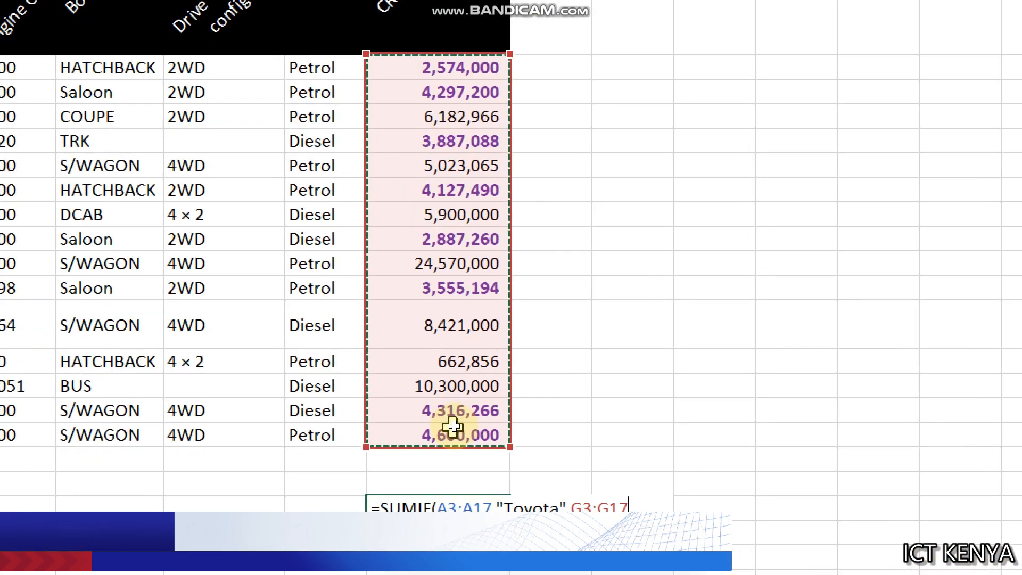
pyautogui.press('Return')
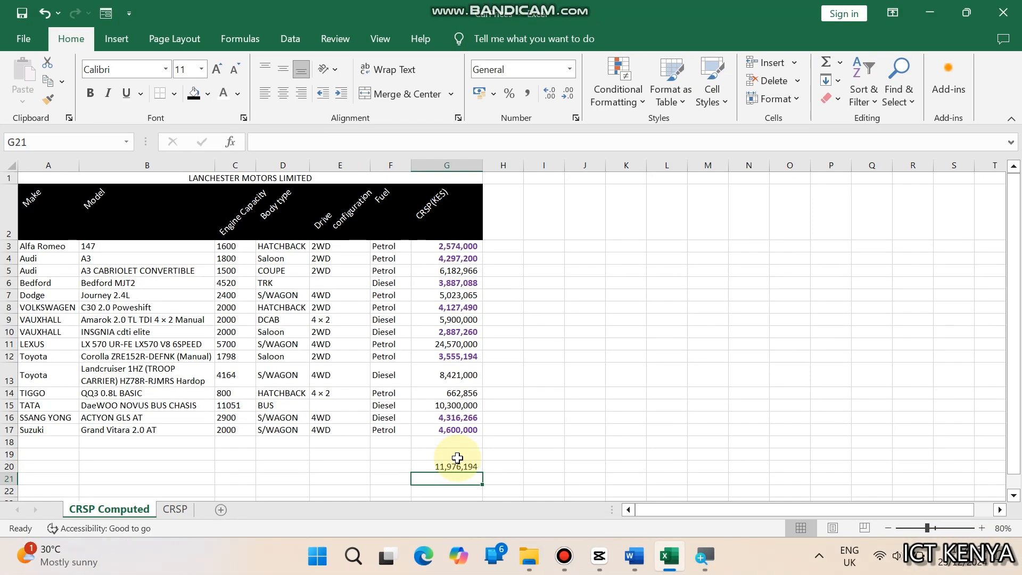
# Label A20 as Dep Rate and enter a depreciation rate of 0.55 in B20
pyautogui.click(458, 466)
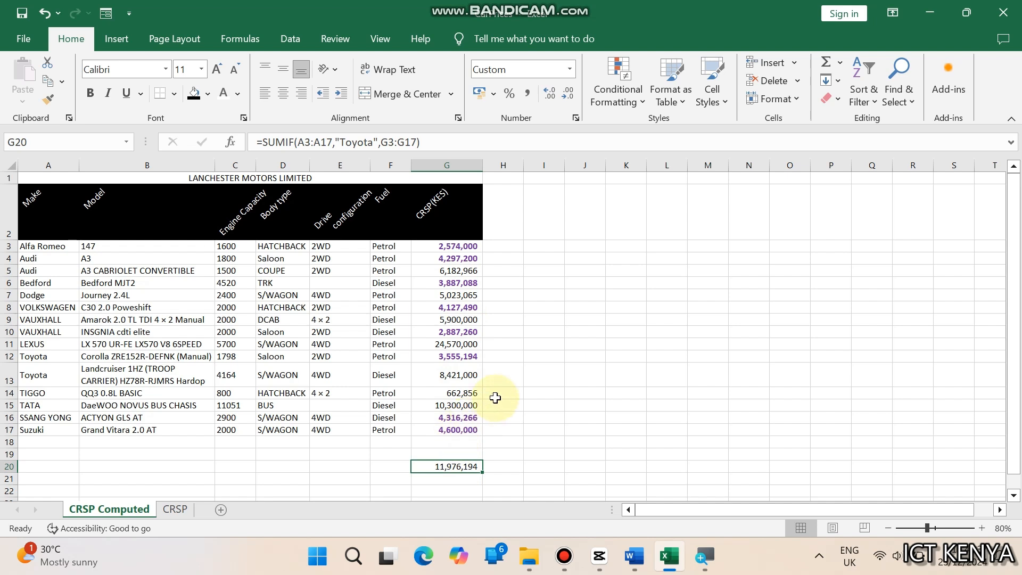
pyautogui.click(47, 467)
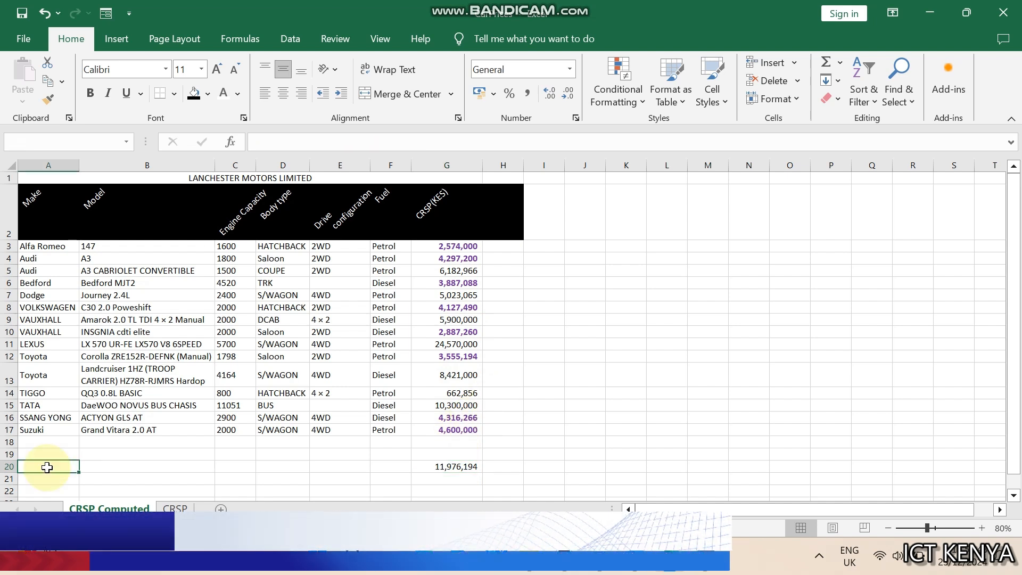
pyautogui.write('Dep Rate')
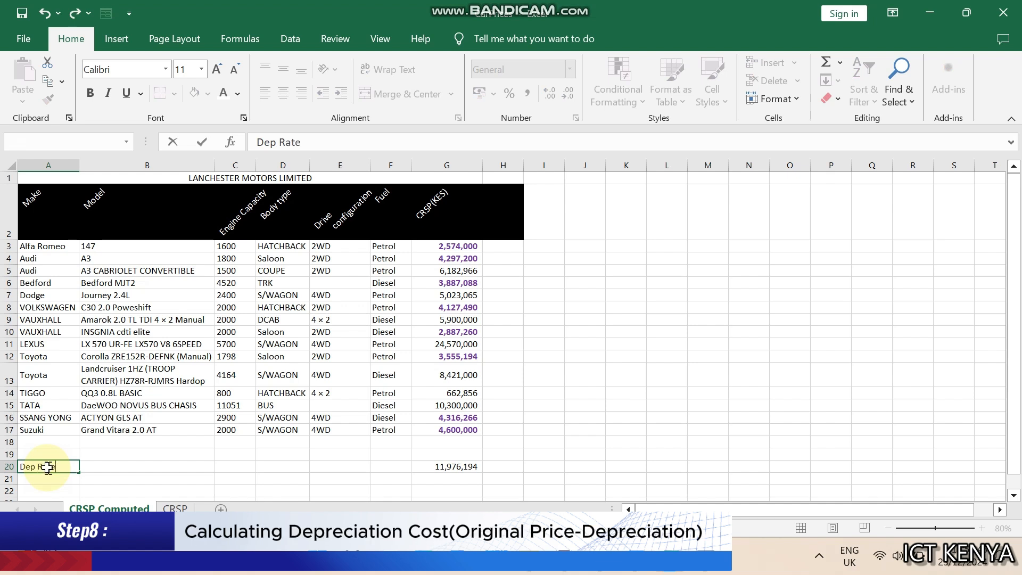
pyautogui.press('Tab')
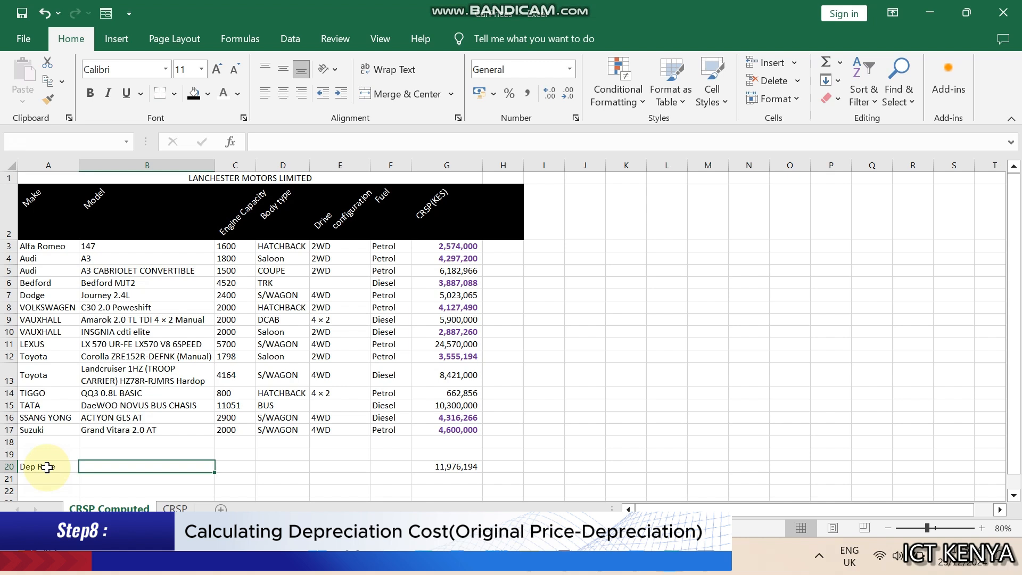
pyautogui.write('0')
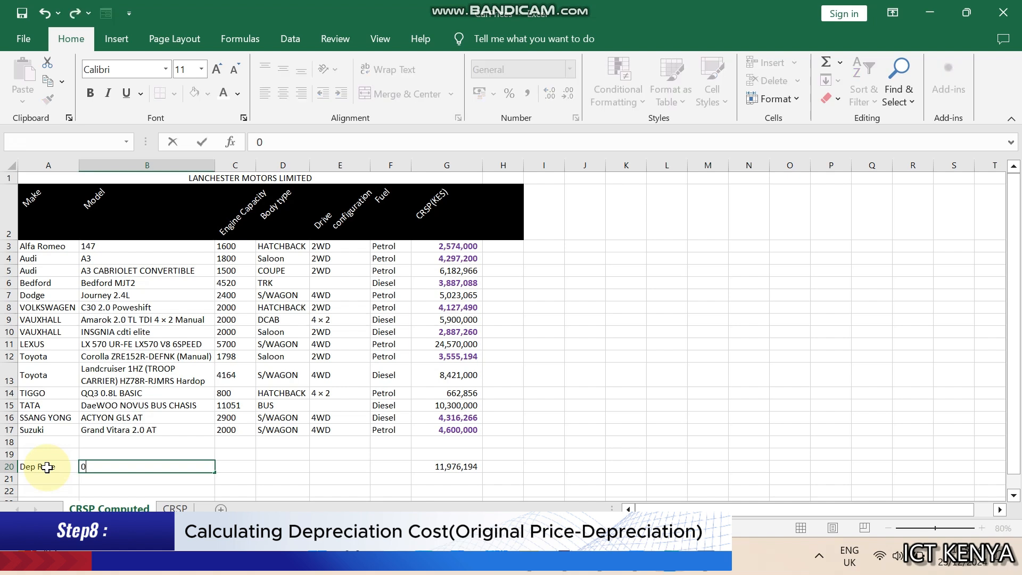
pyautogui.write('.55')
pyautogui.press('Tab')
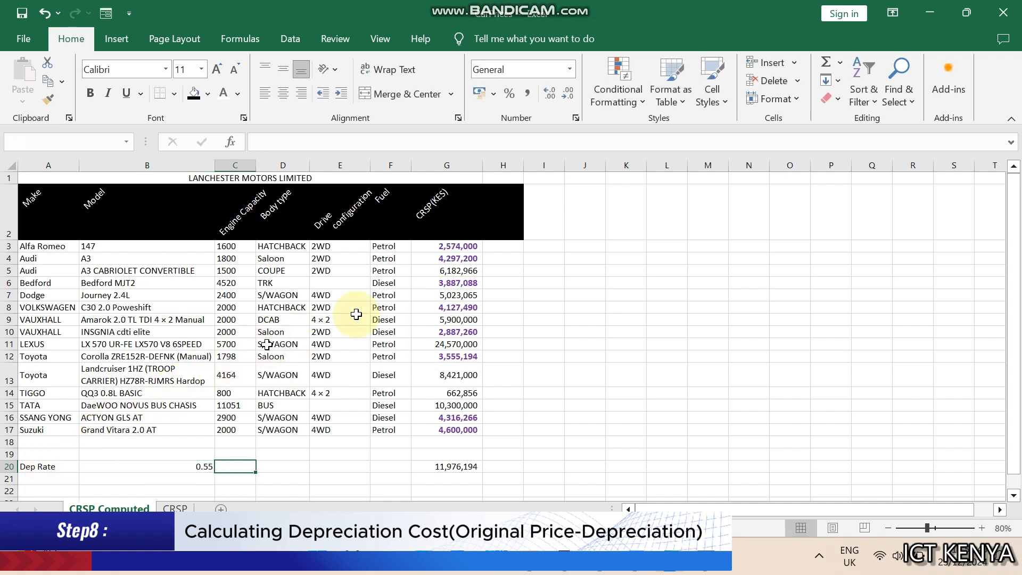
# Enter =G3*(1-$B$20) in H3 and fill the formula down to row 17
pyautogui.click(497, 251)
pyautogui.write('=')
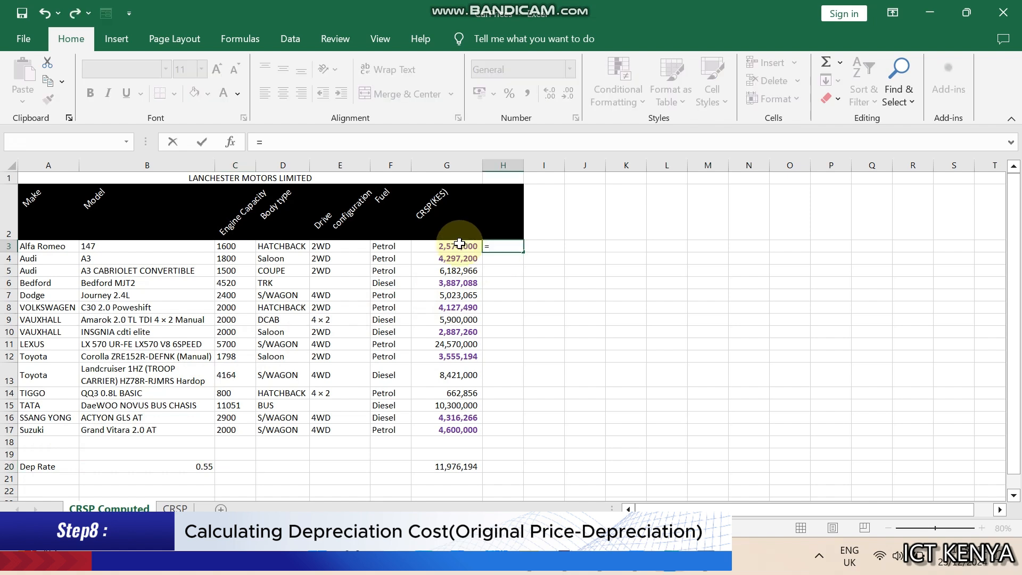
pyautogui.click(459, 245)
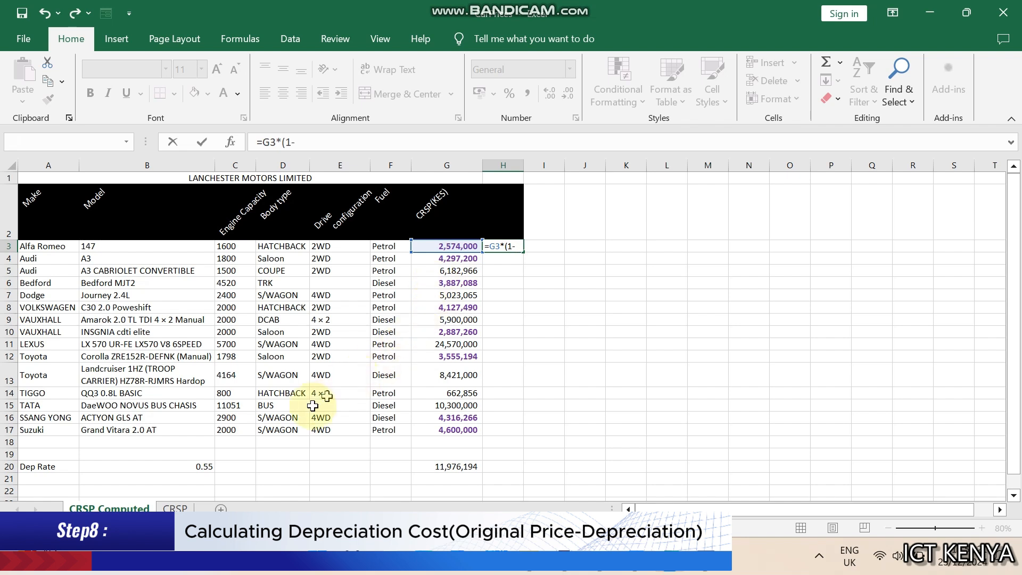
pyautogui.click(189, 468)
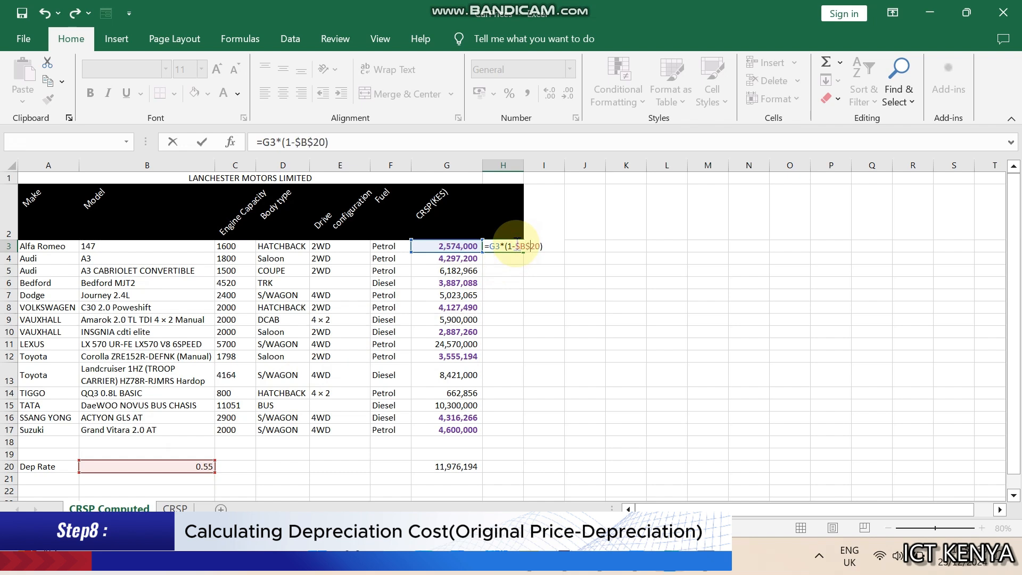
pyautogui.hotkey('ctrl', 'Return')
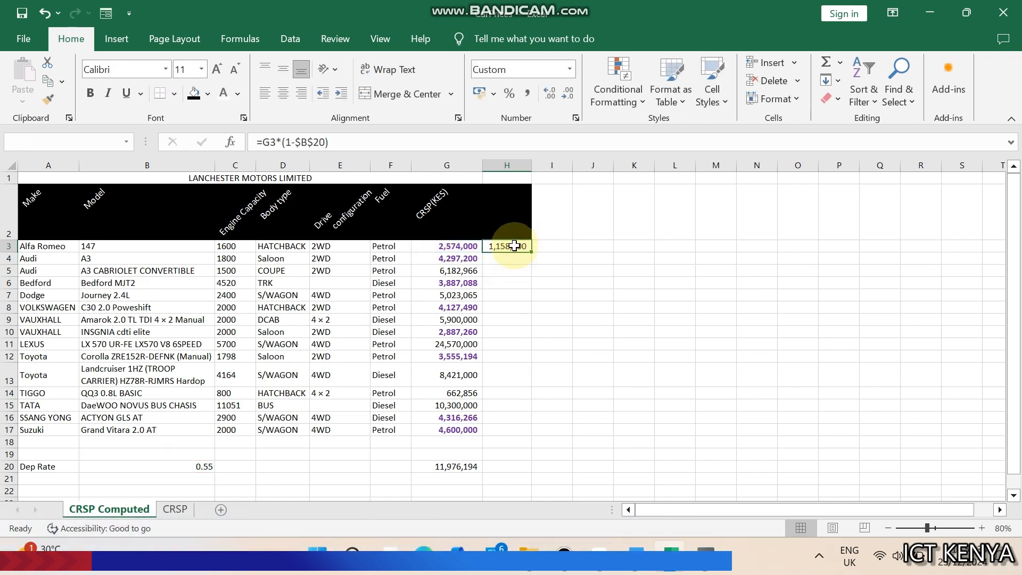
pyautogui.doubleClick(530, 251)
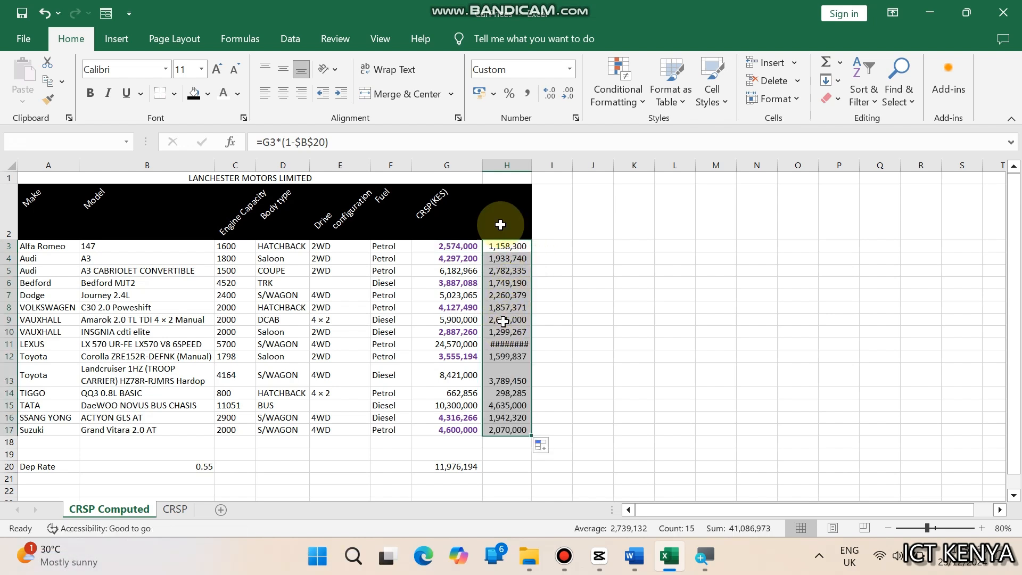
# Autofit column H to its contents and head column H with Dep Price in H2
pyautogui.doubleClick(531, 165)
pyautogui.click(510, 203)
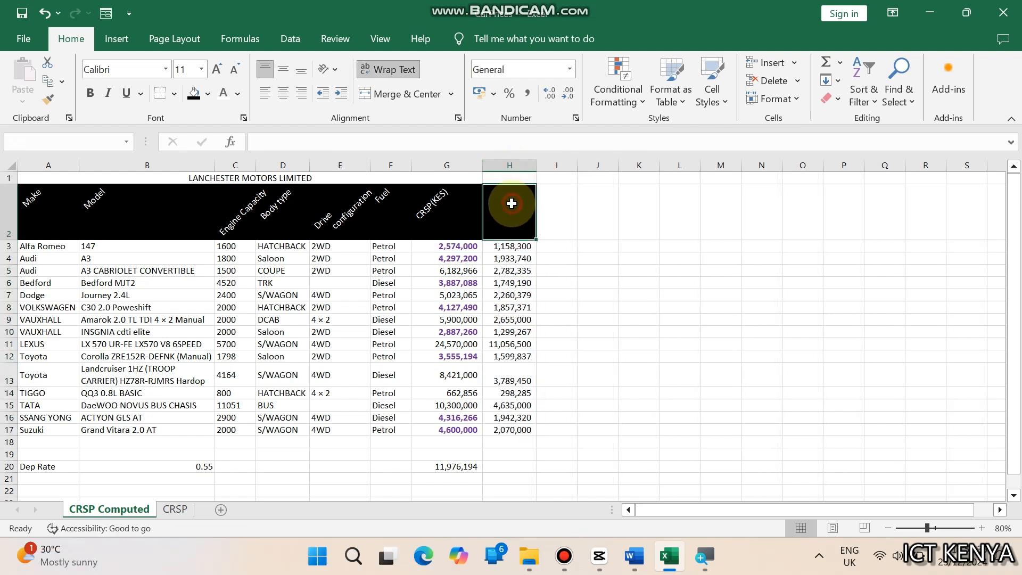
pyautogui.write('Dep Prce')
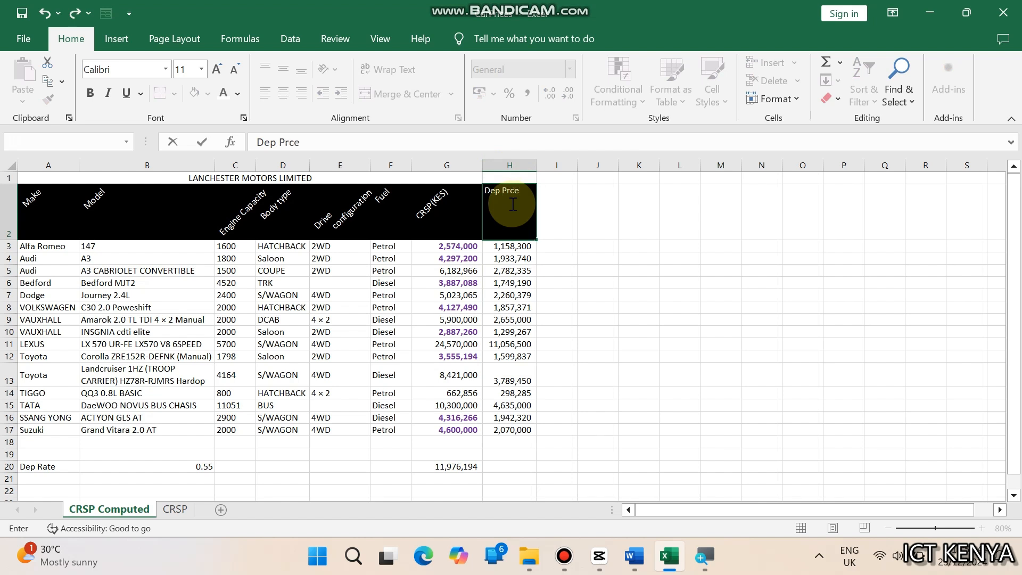
pyautogui.press('Return')
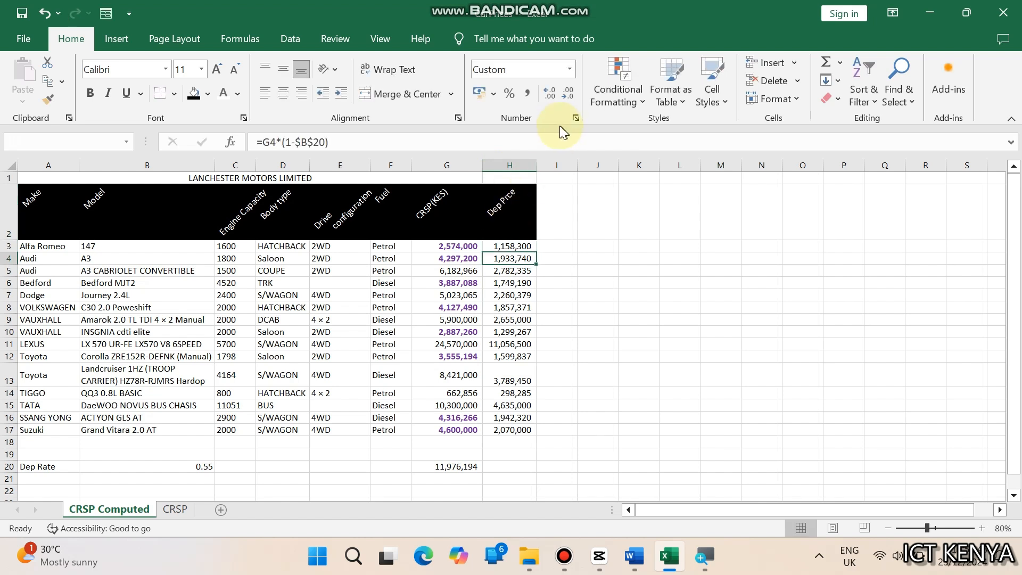
pyautogui.click(511, 207)
pyautogui.click(292, 142)
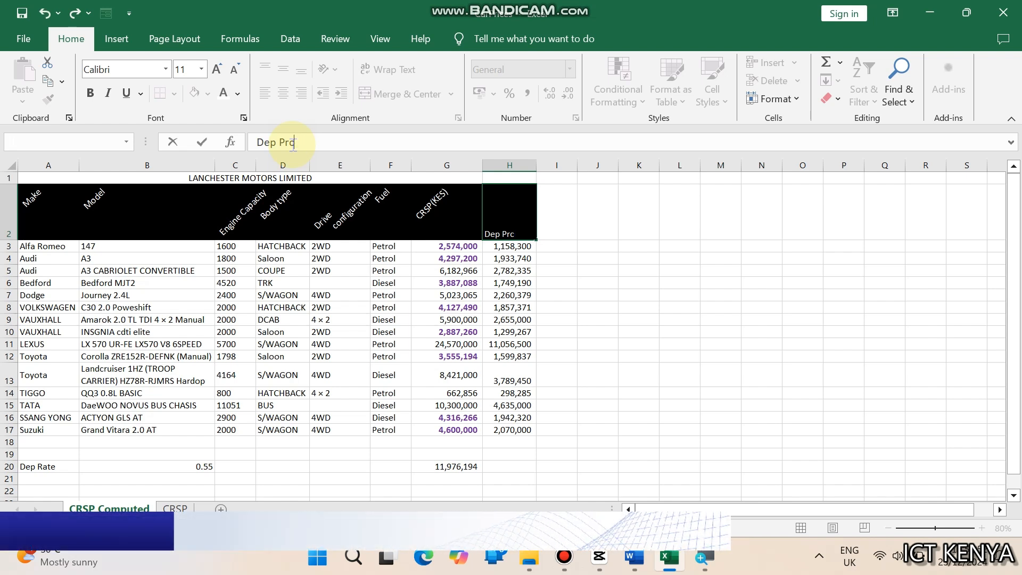
pyautogui.press('BackSpace')
pyautogui.press('BackSpace')
pyautogui.press('BackSpace')
pyautogui.write('ice')
pyautogui.press('Return')
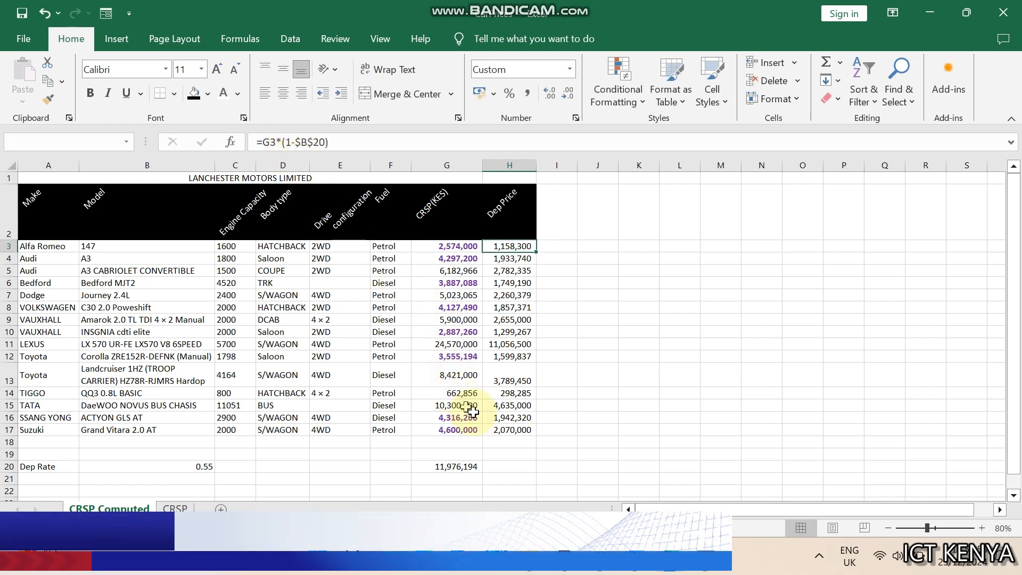
# Enter =IF(C3>2500,"Expensive",IF(C3>=1500,"Moderate","Economical")) in I3 to generate a remark from engine capacity
pyautogui.click(499, 427)
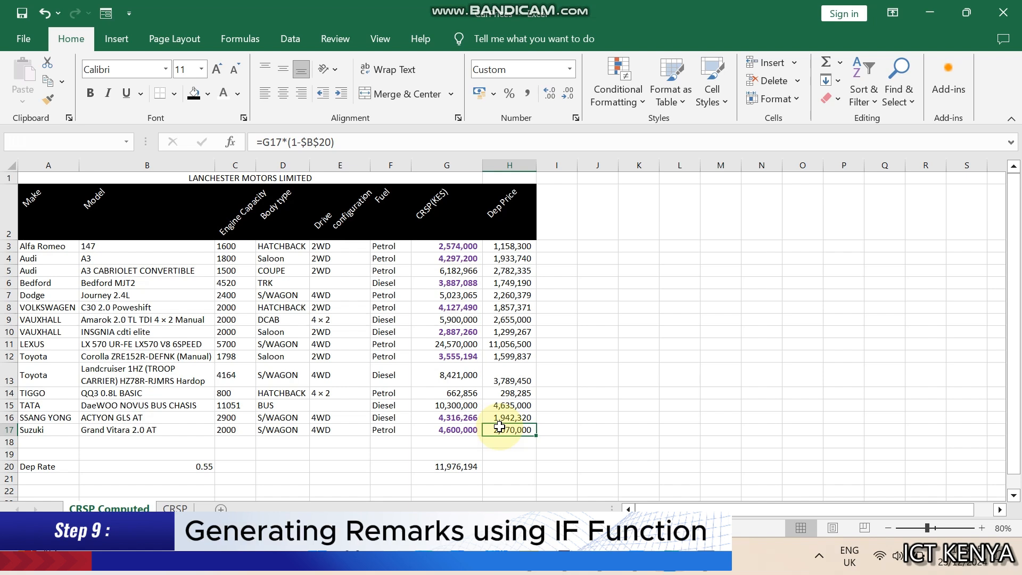
pyautogui.click(556, 246)
pyautogui.write('=IF(')
pyautogui.click(226, 248)
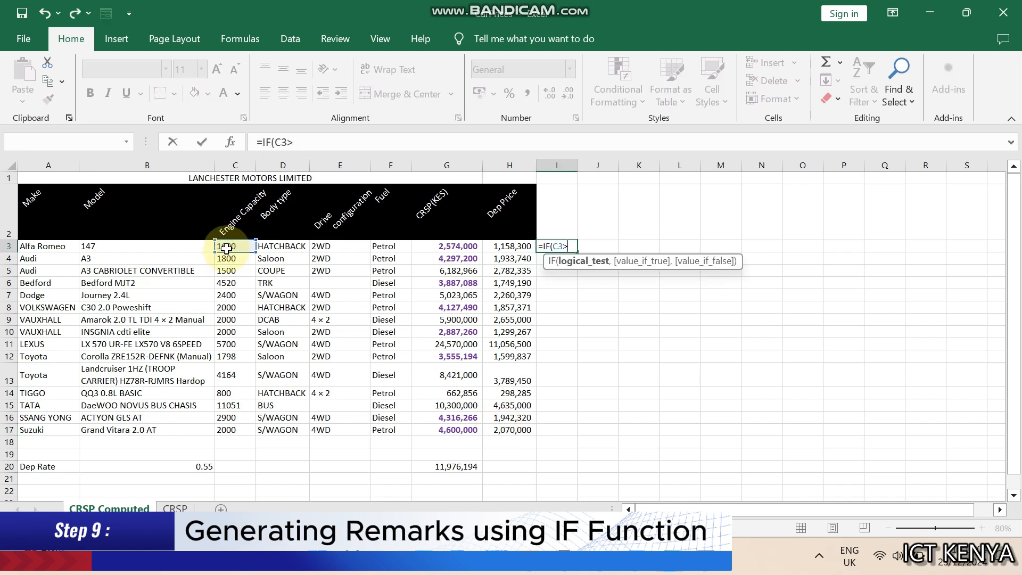
pyautogui.write('>2500,"Expensive')
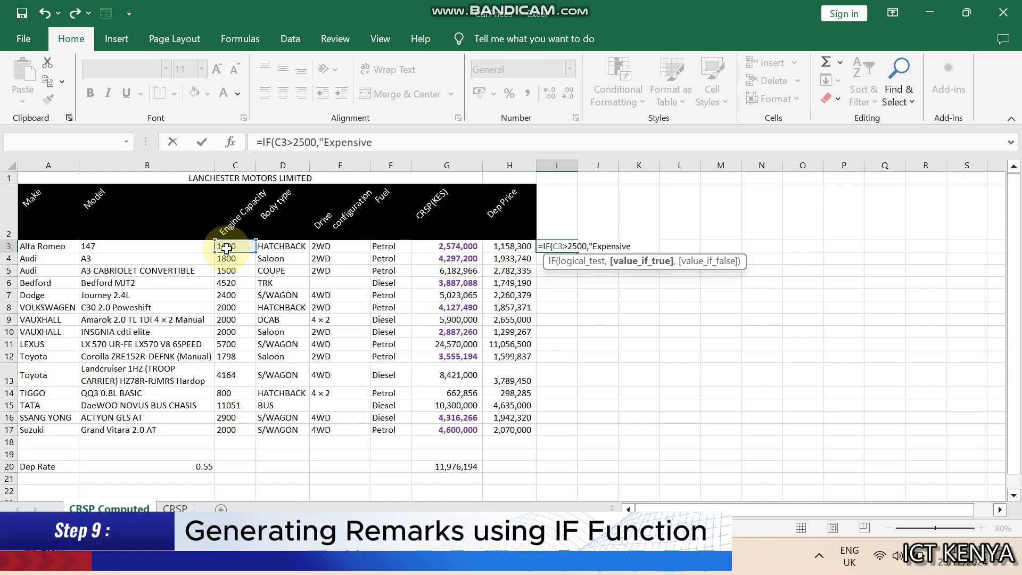
pyautogui.write('",I')
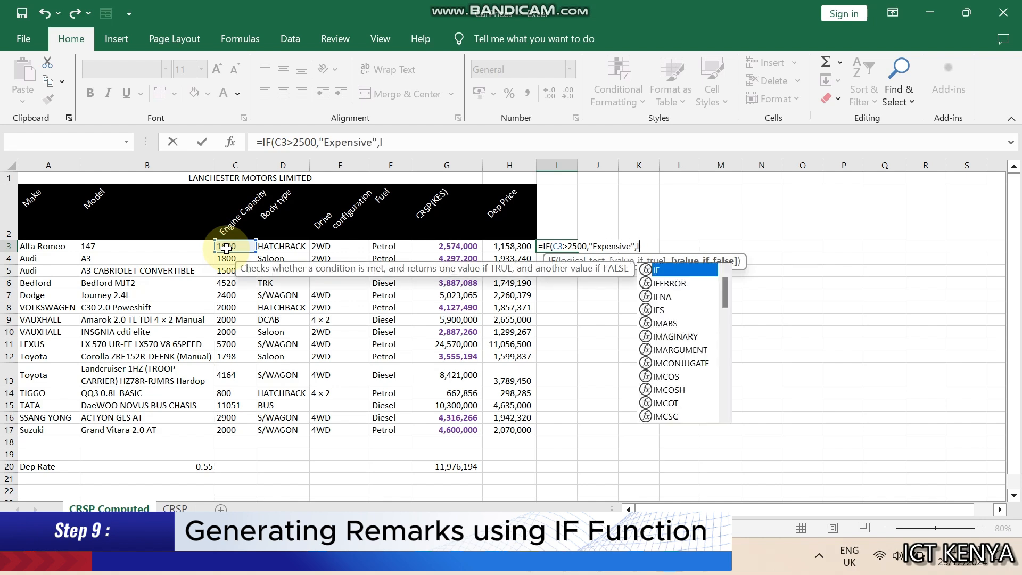
pyautogui.write('F(C3>=1500')
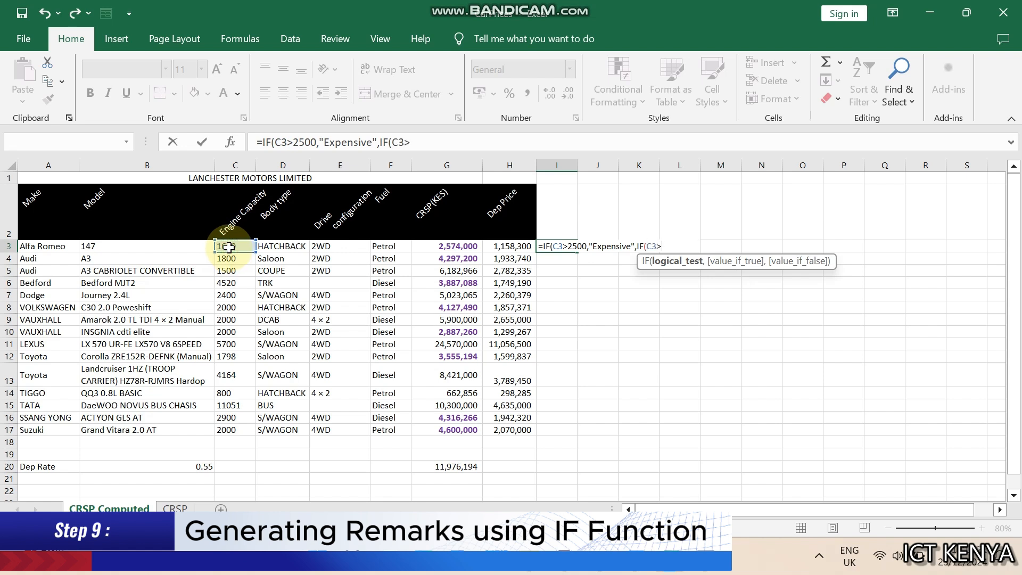
pyautogui.write(',"Moderate","Economical')
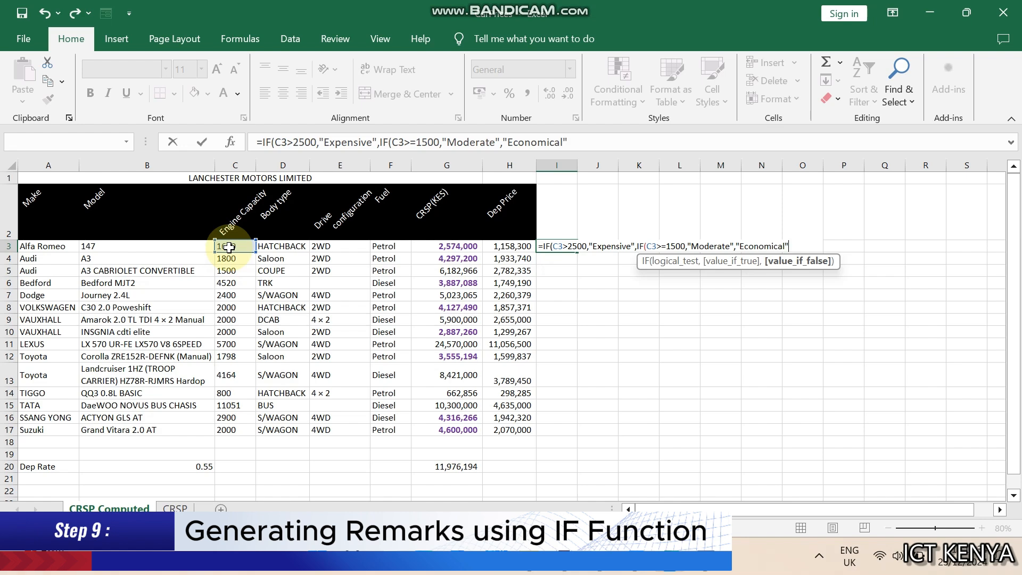
pyautogui.write(')')
pyautogui.press('Return')
pyautogui.press('Return')
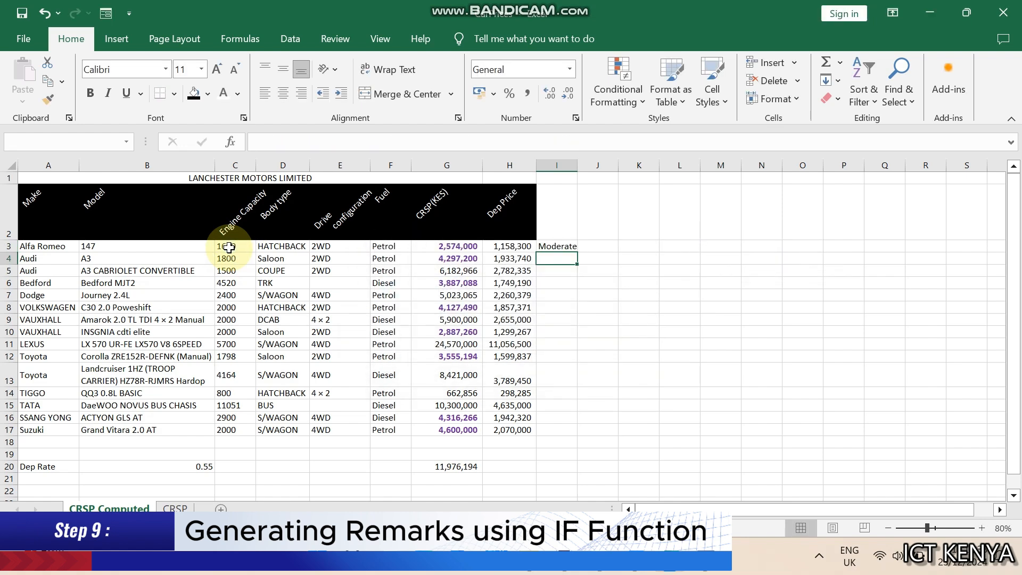
# Fill the remarks formula in I3 down to row 17
pyautogui.click(556, 246)
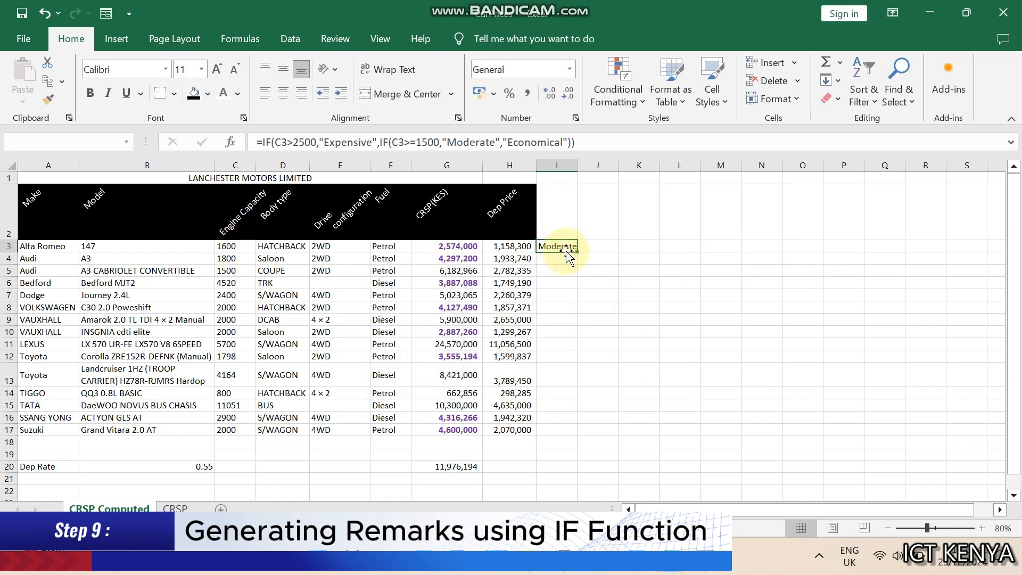
pyautogui.doubleClick(564, 245)
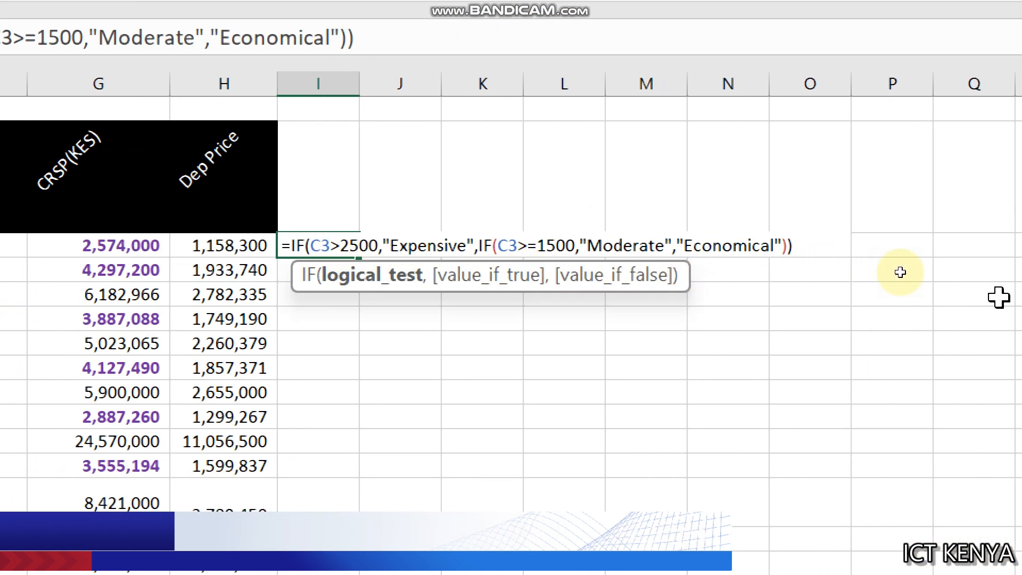
pyautogui.press('Escape')
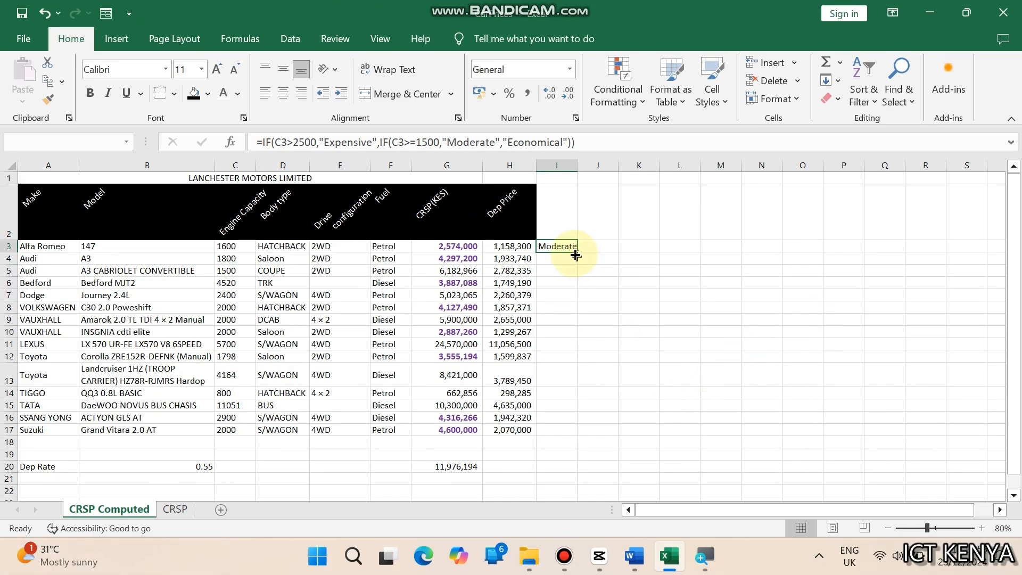
pyautogui.doubleClick(576, 253)
pyautogui.click(557, 331)
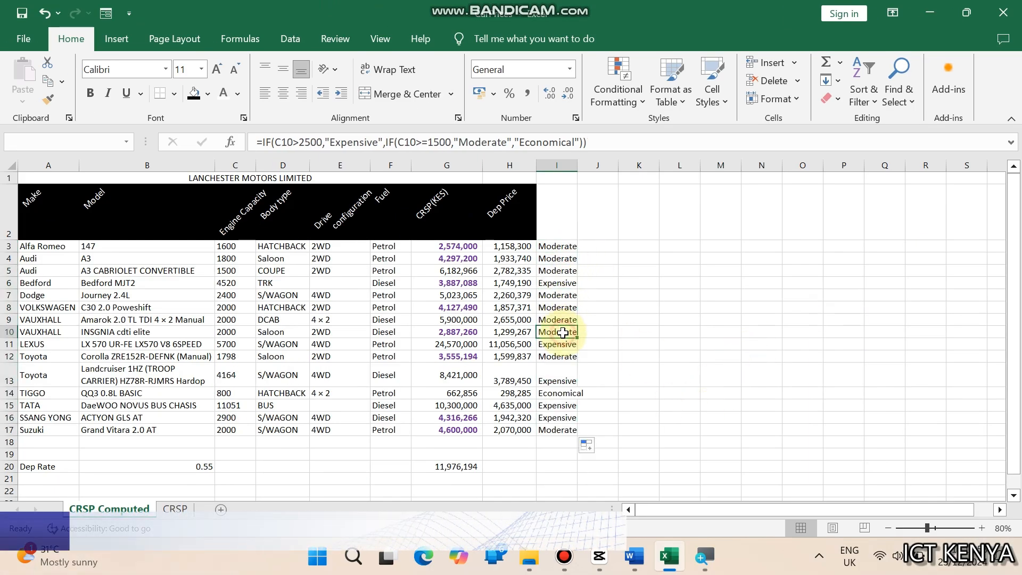
# Autofit column I and enter the heading Remarks in I2
pyautogui.doubleClick(579, 169)
pyautogui.click(561, 220)
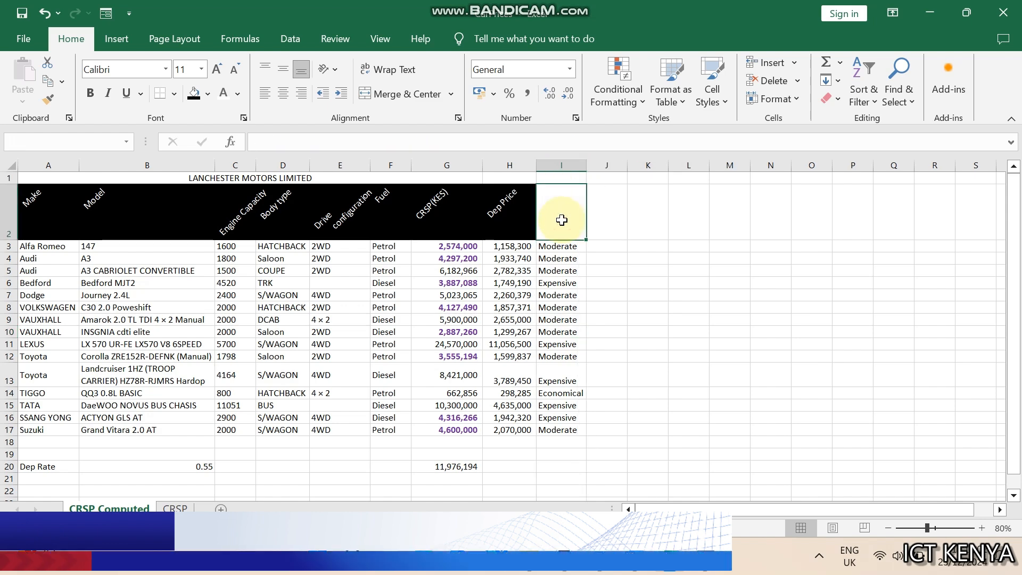
pyautogui.write('Remarks')
pyautogui.press('Return')
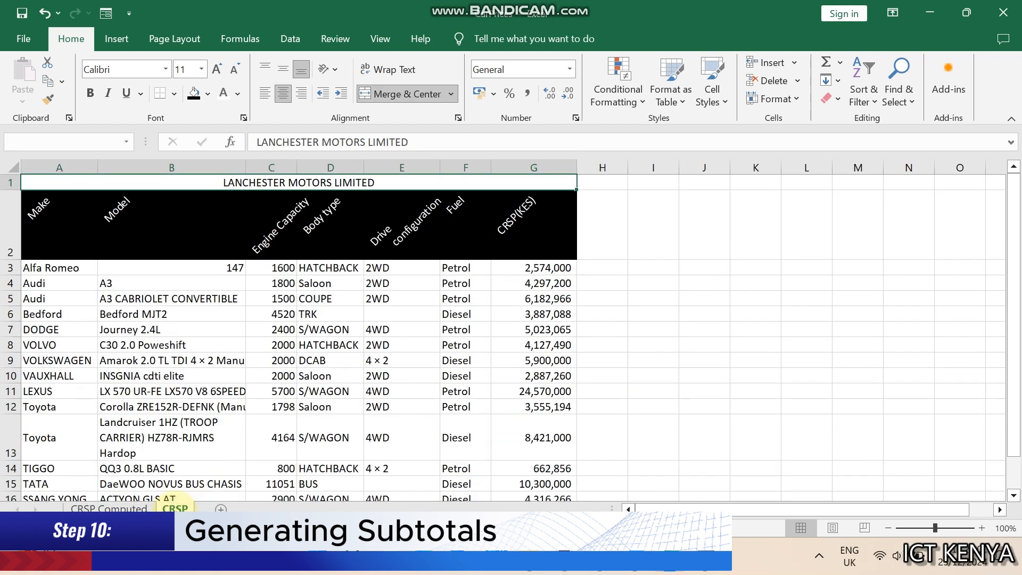
# Create a copy of the CRSP sheet and rename the copy SUBTOTALS
pyautogui.rightClick(175, 507)
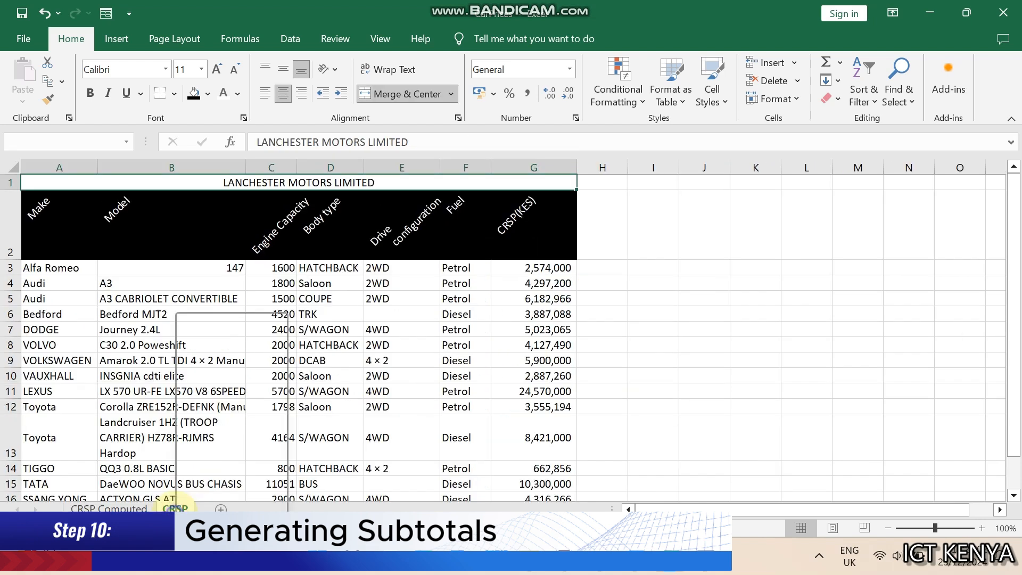
pyautogui.click(250, 384)
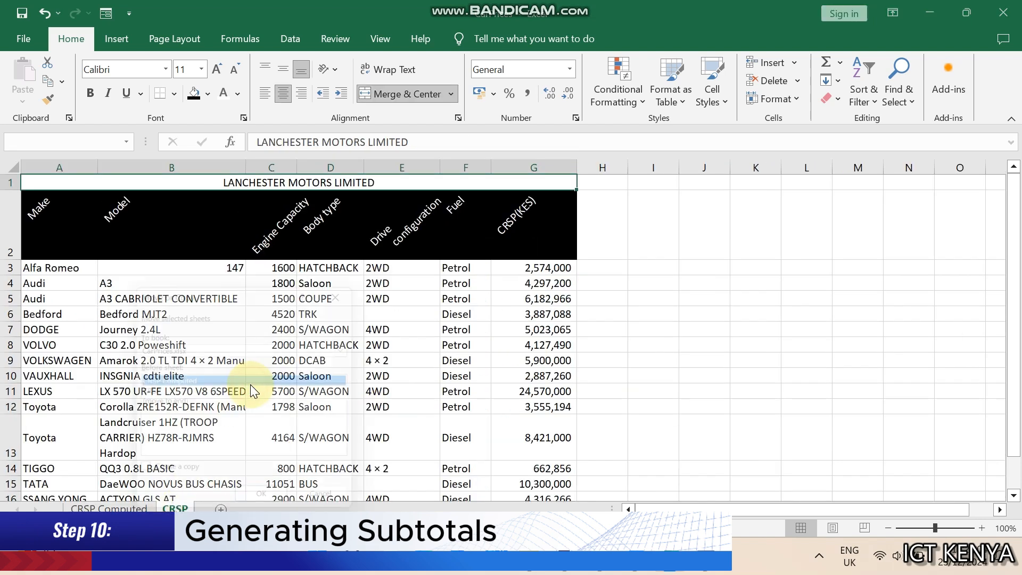
pyautogui.click(139, 478)
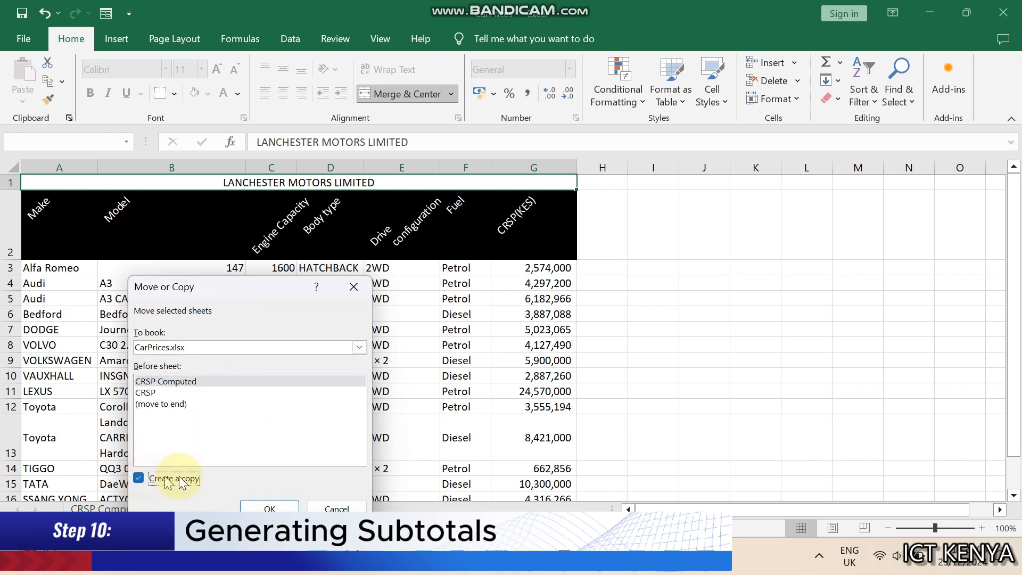
pyautogui.click(269, 507)
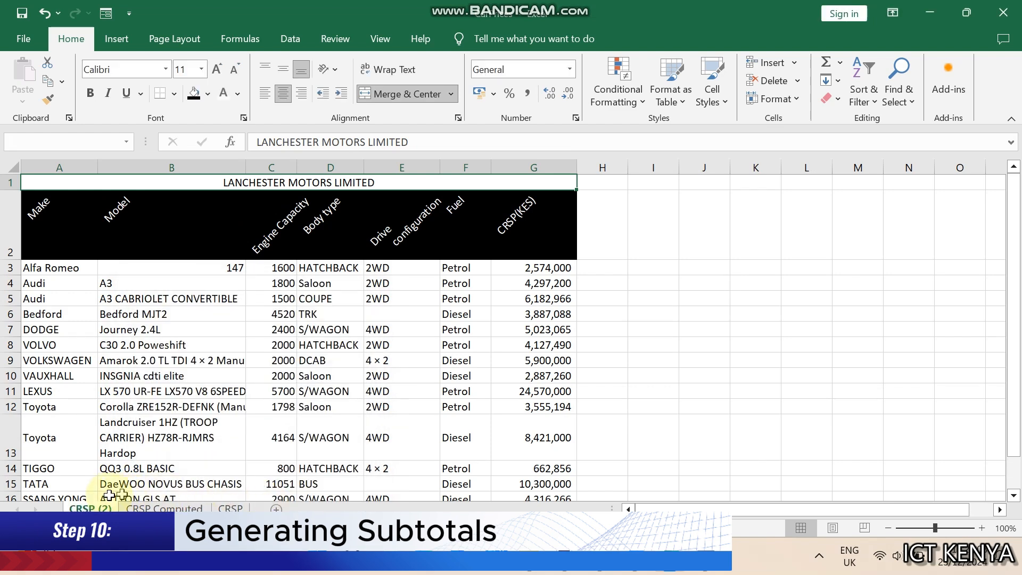
pyautogui.rightClick(90, 507)
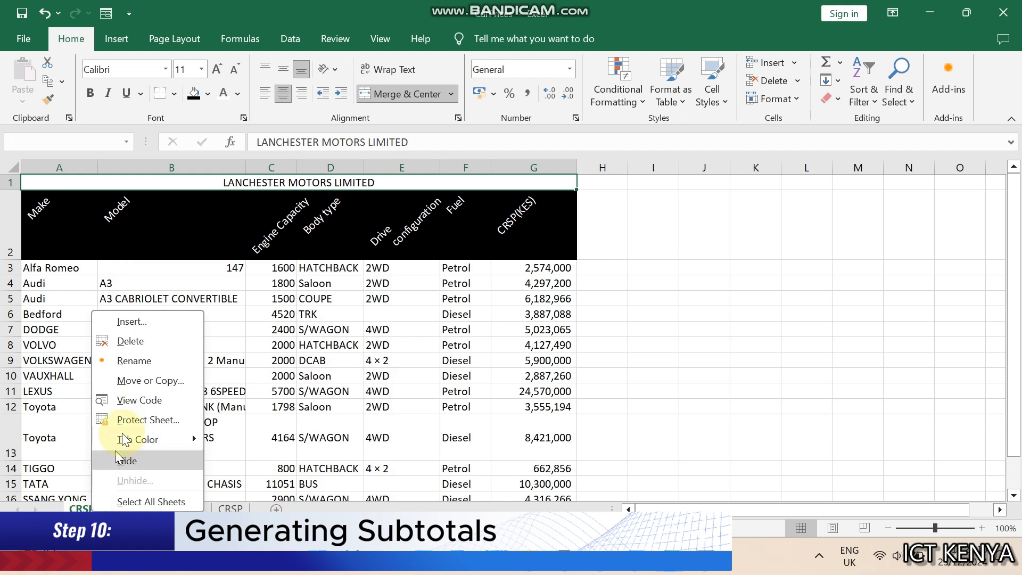
pyautogui.click(134, 361)
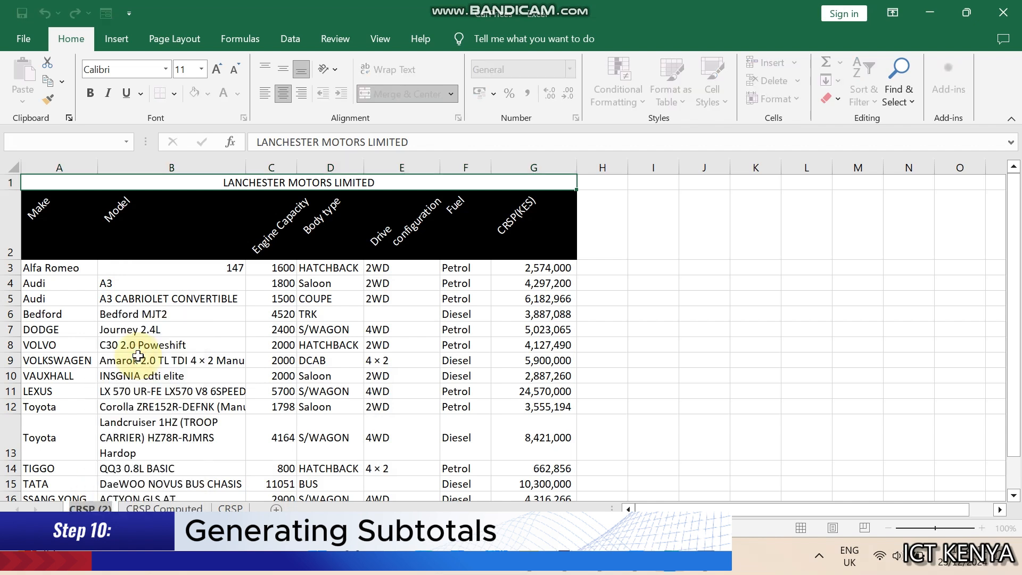
pyautogui.write('SUBTOTALS')
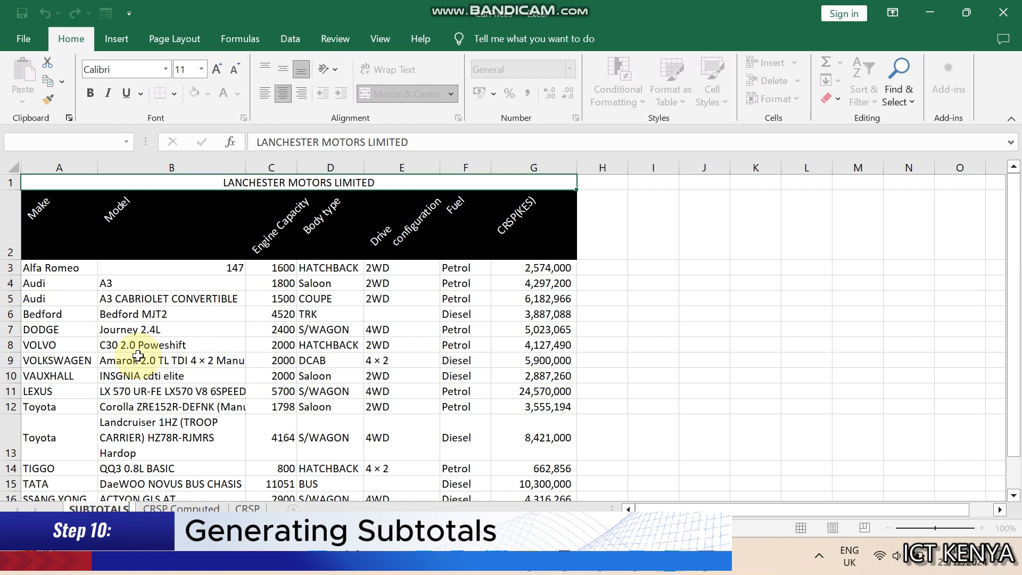
pyautogui.press('Return')
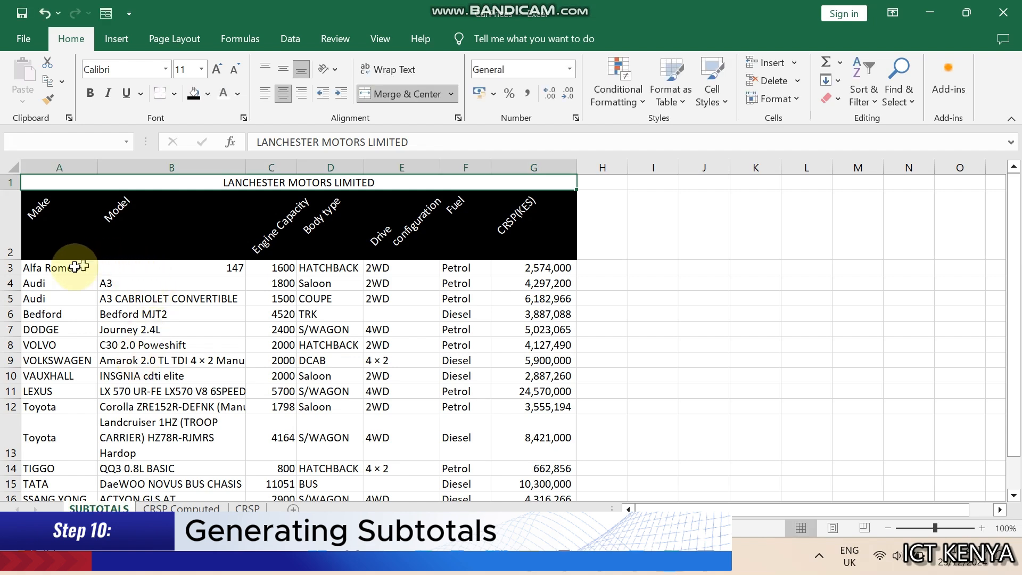
# Add subtotals to A2:G17 summing CRSP(KES) at each change in Make
pyautogui.moveTo(41, 206); pyautogui.dragTo(540, 424)
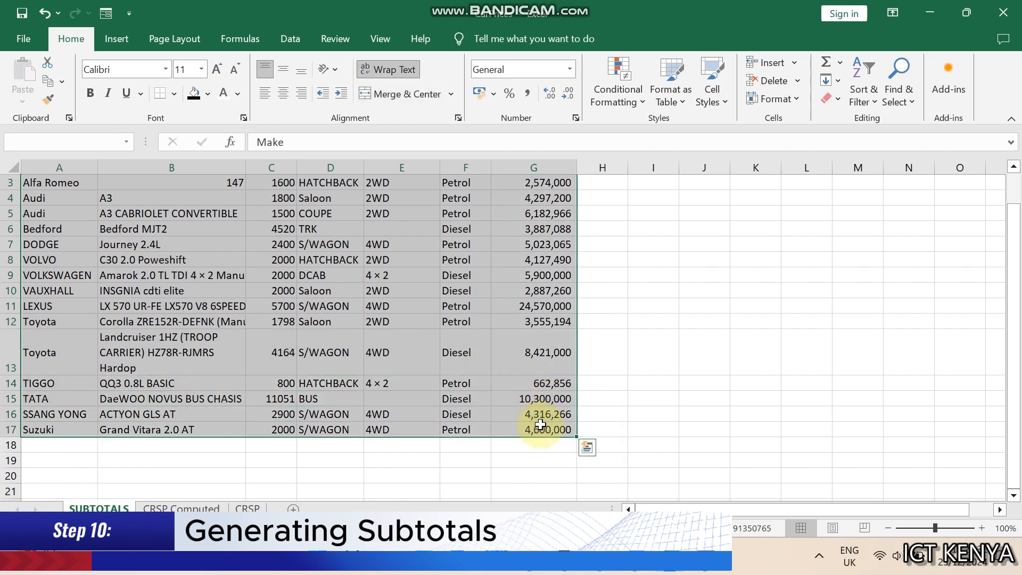
pyautogui.click(290, 38)
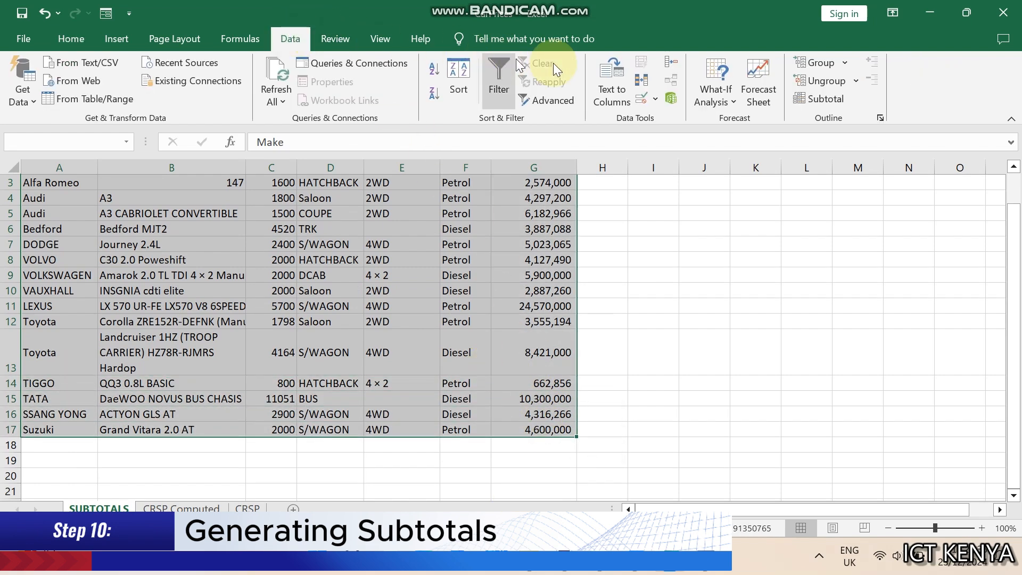
pyautogui.click(822, 99)
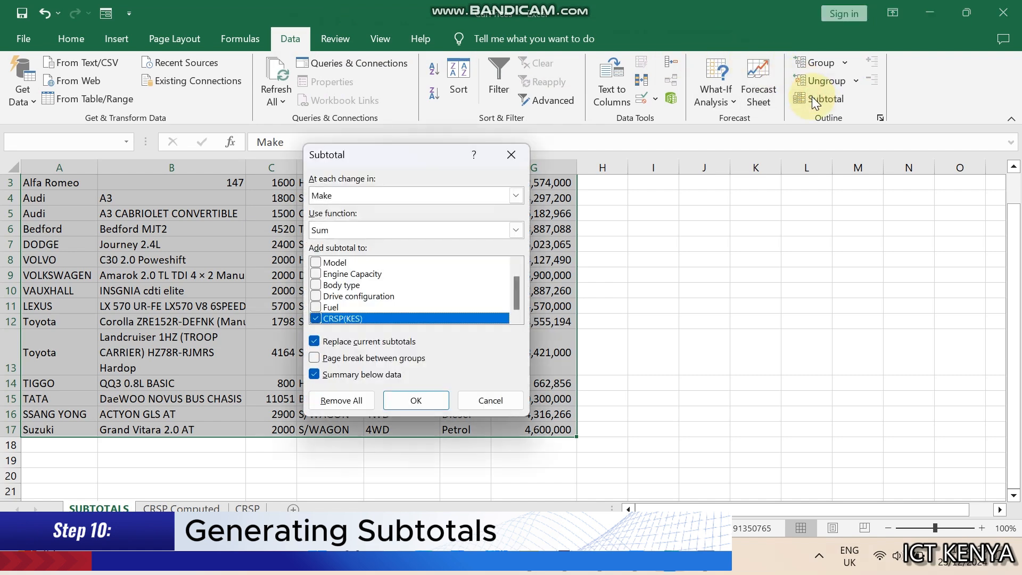
pyautogui.click(503, 192)
pyautogui.click(345, 198)
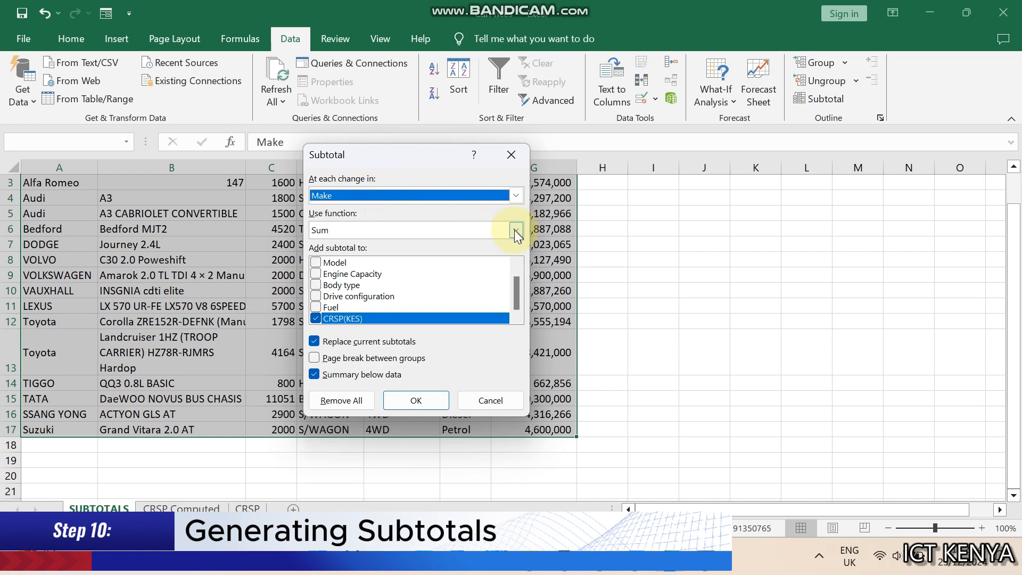
pyautogui.click(380, 228)
pyautogui.click(327, 246)
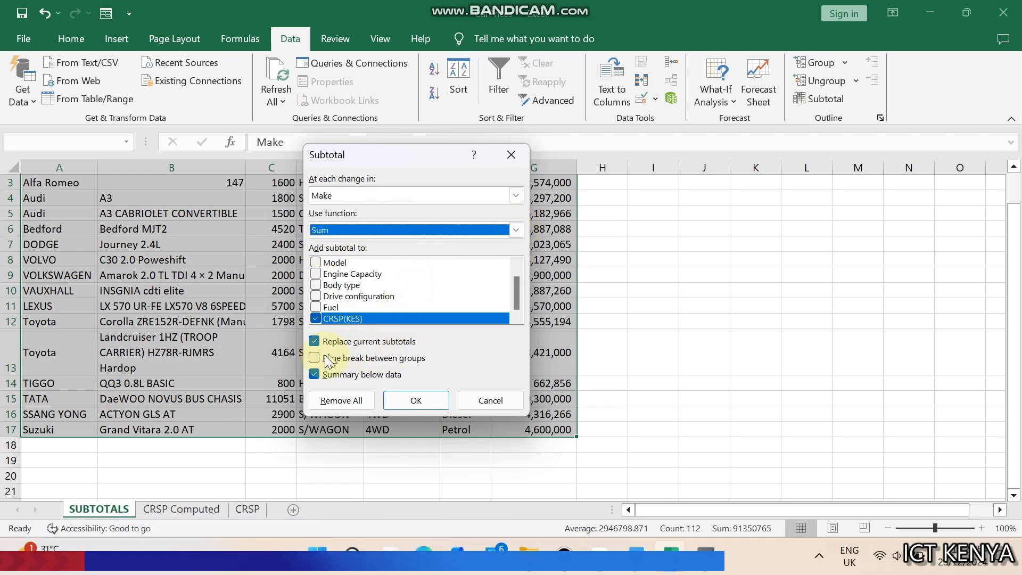
pyautogui.click(429, 404)
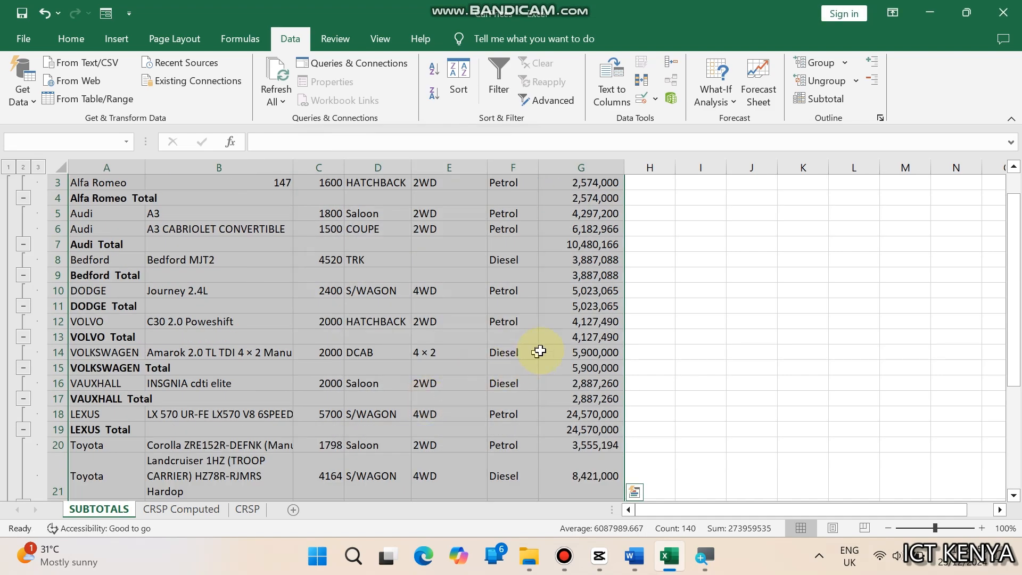
# Create a copy of the CRSP sheet and rename the copy FILTERED
pyautogui.hotkey('ctrl', 'Home')
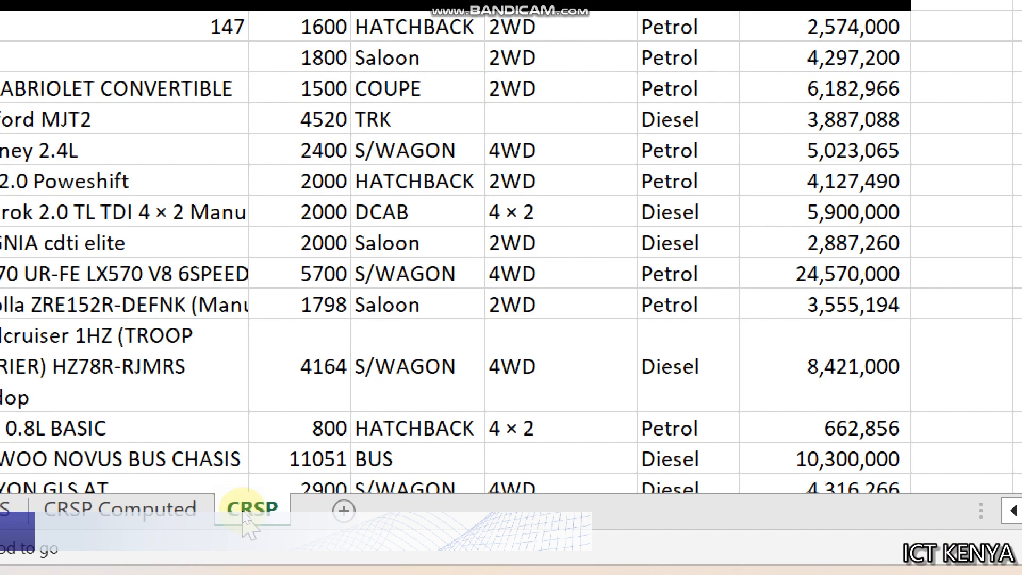
pyautogui.rightClick(242, 510)
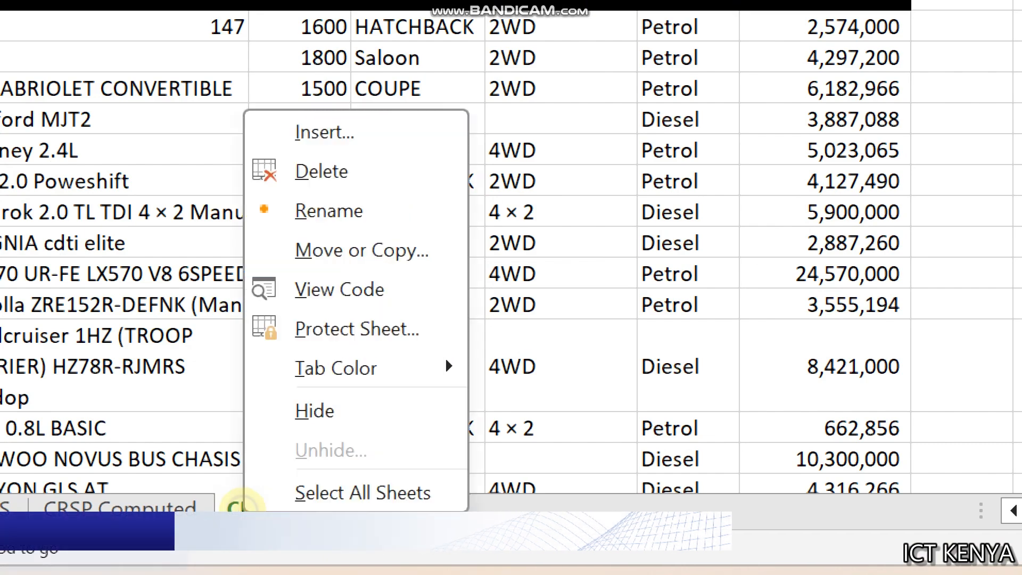
pyautogui.click(326, 252)
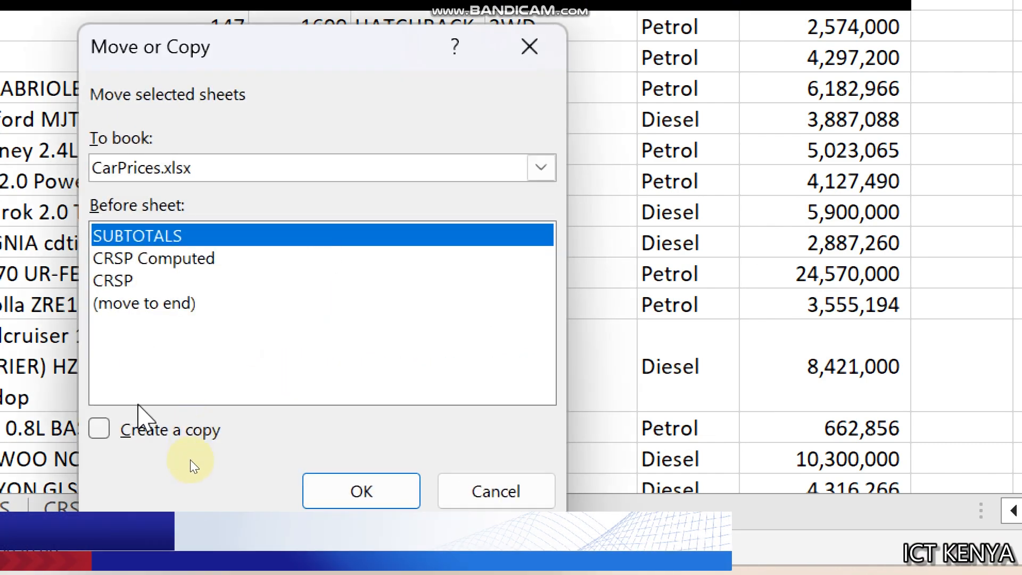
pyautogui.click(141, 430)
pyautogui.click(353, 495)
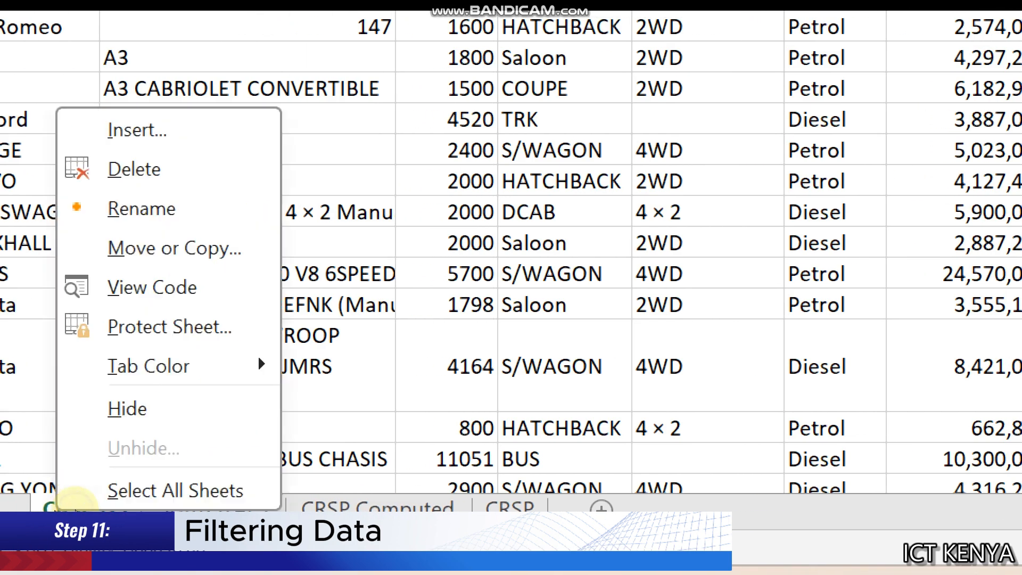
pyautogui.rightClick(57, 508)
pyautogui.click(129, 213)
pyautogui.write('FILT')
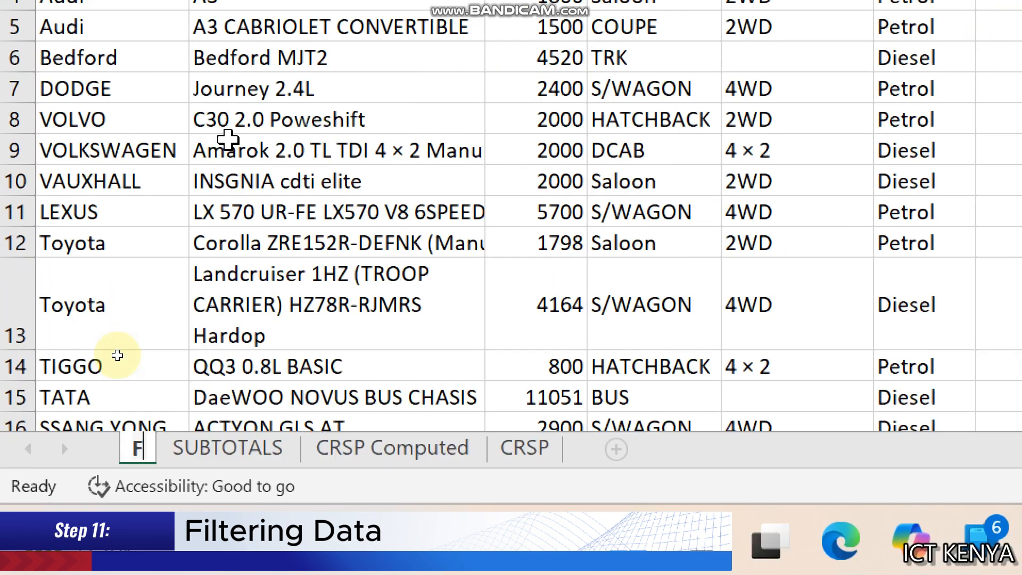
pyautogui.write('ERED')
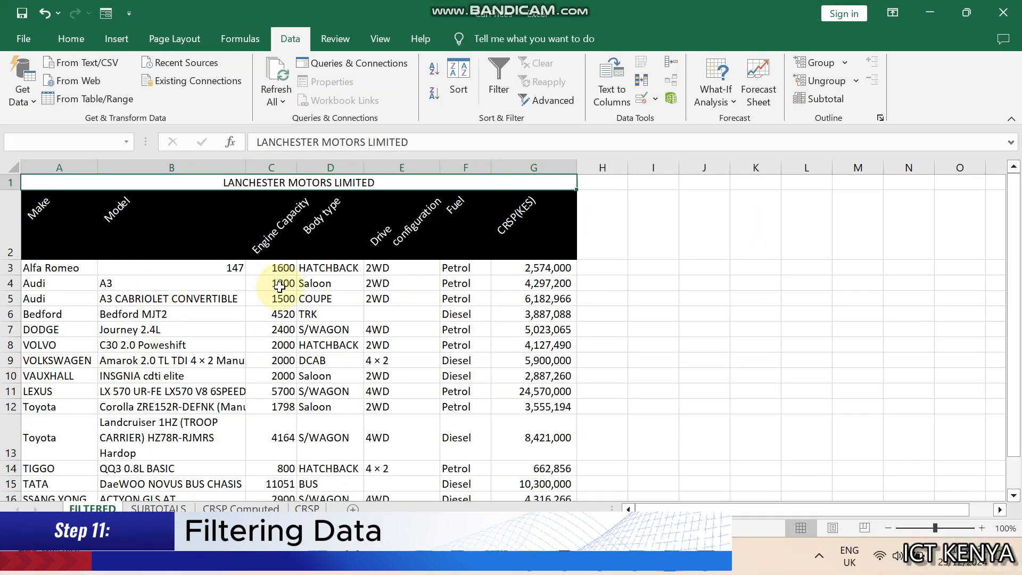
# Apply AutoFilter to the table range A2:G17 on the FILTERED sheet
pyautogui.keyDown('ctrl'); pyautogui.scroll(-2, 279, 286); pyautogui.keyUp('ctrl')
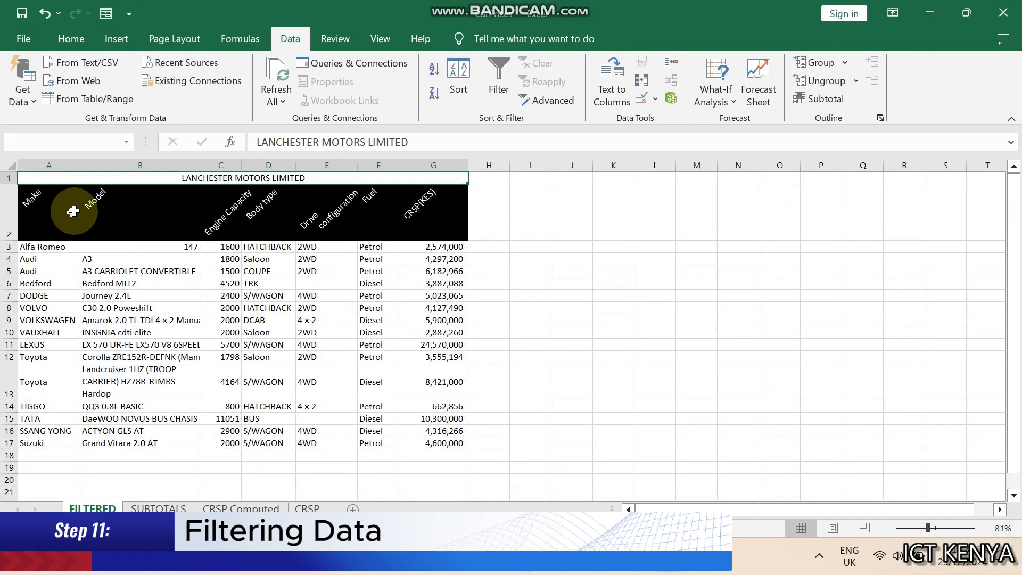
pyautogui.moveTo(53, 208); pyautogui.dragTo(436, 441)
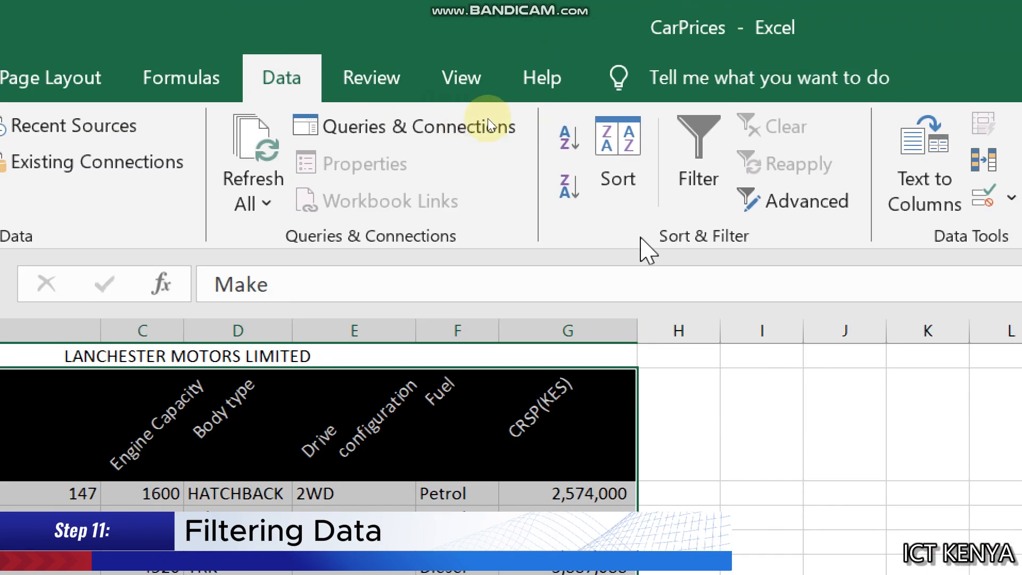
pyautogui.hotkey('ctrl', 'shift', 'l')
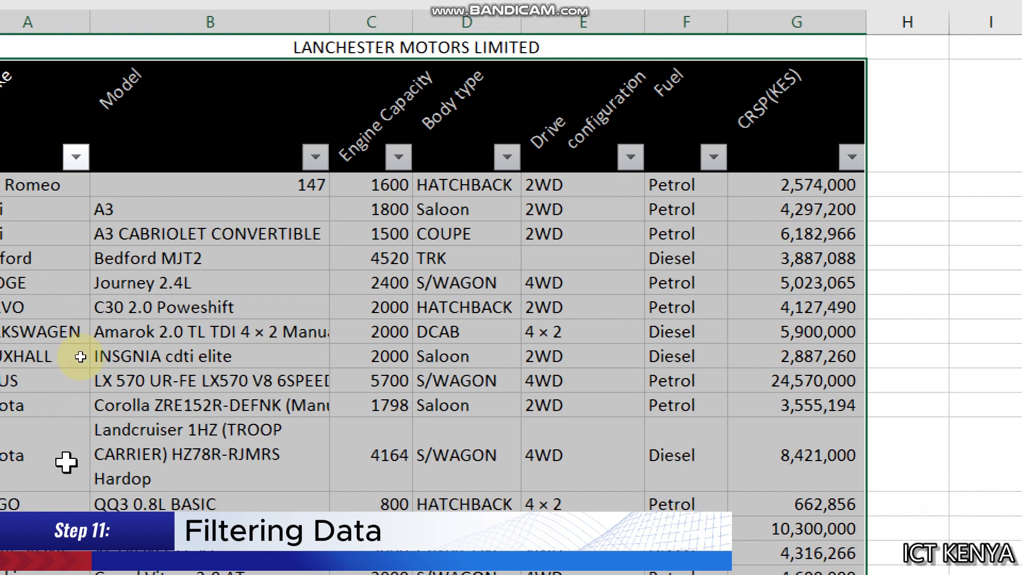
# Filter Engine Capacity to show only rows greater than 5000
pyautogui.click(398, 156)
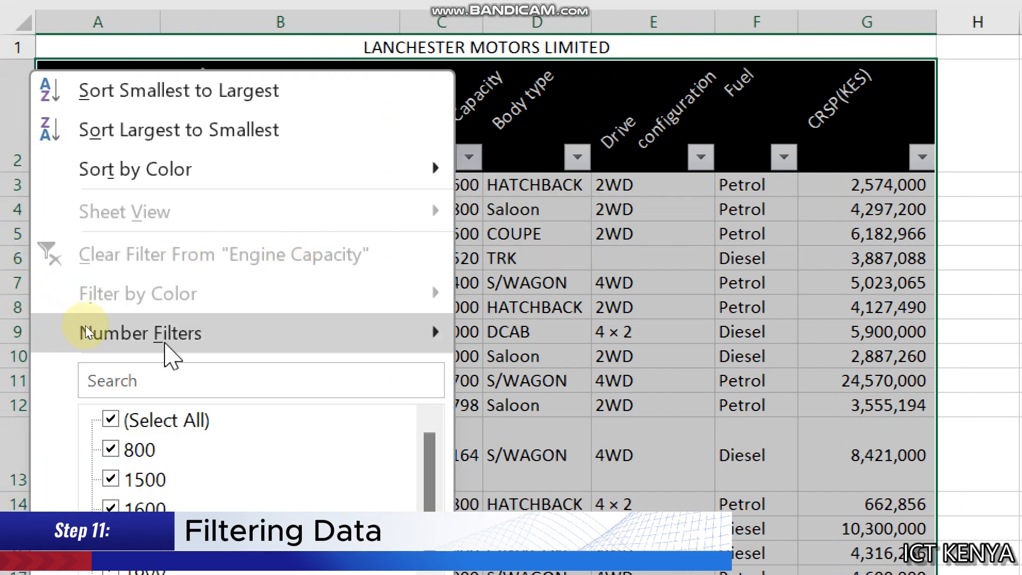
pyautogui.moveTo(114, 334)
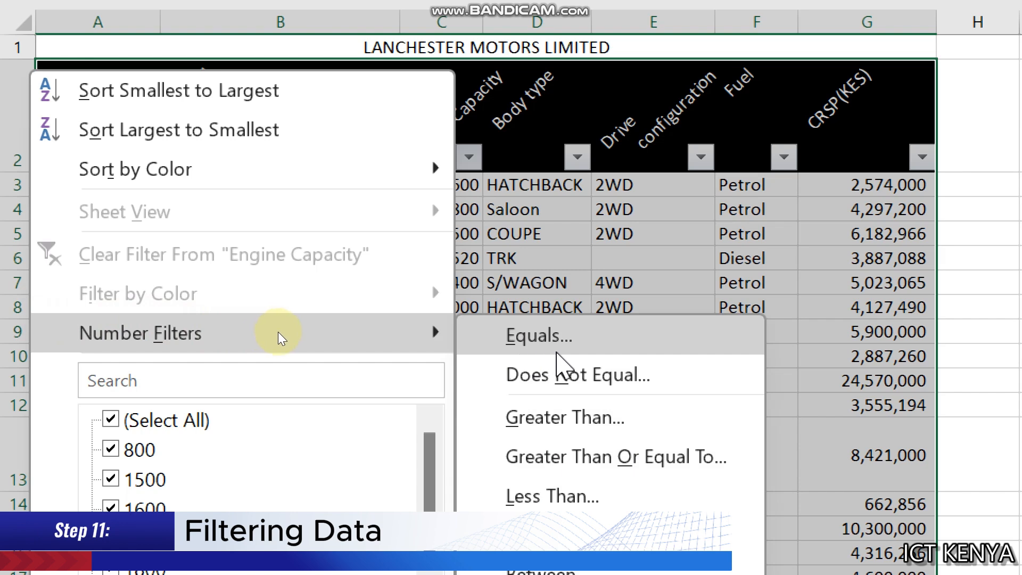
pyautogui.click(589, 432)
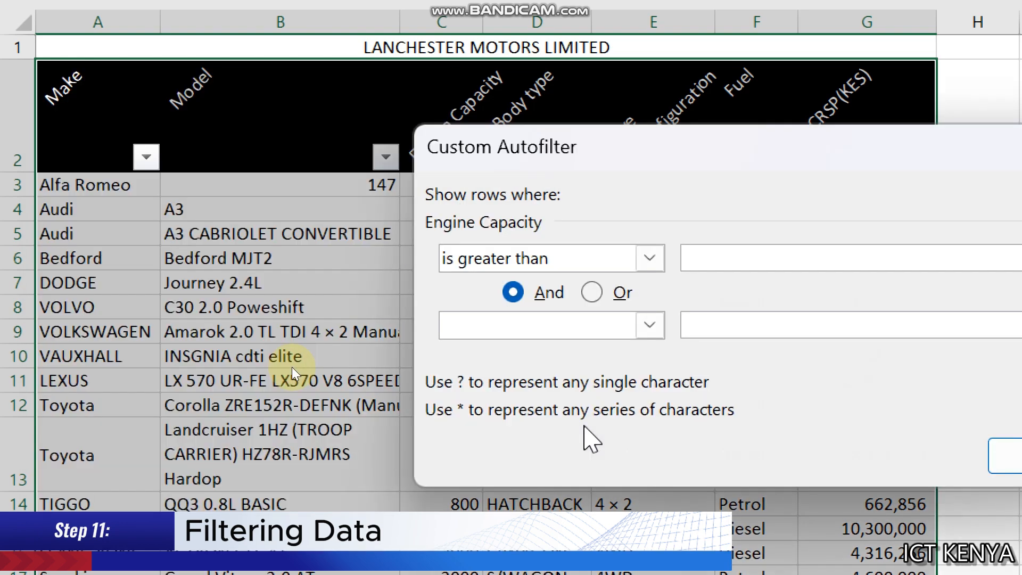
pyautogui.write('5')
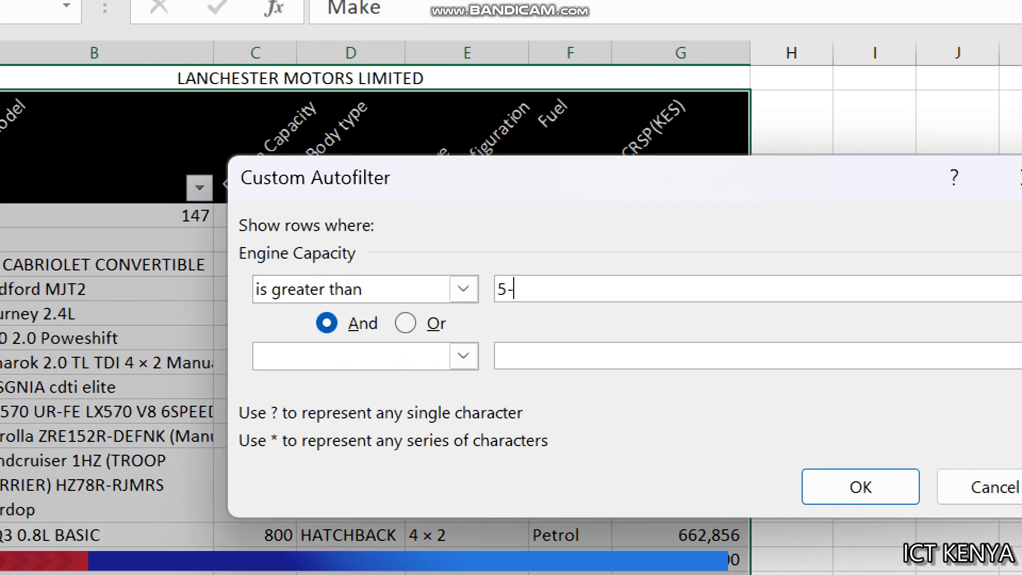
pyautogui.write('000')
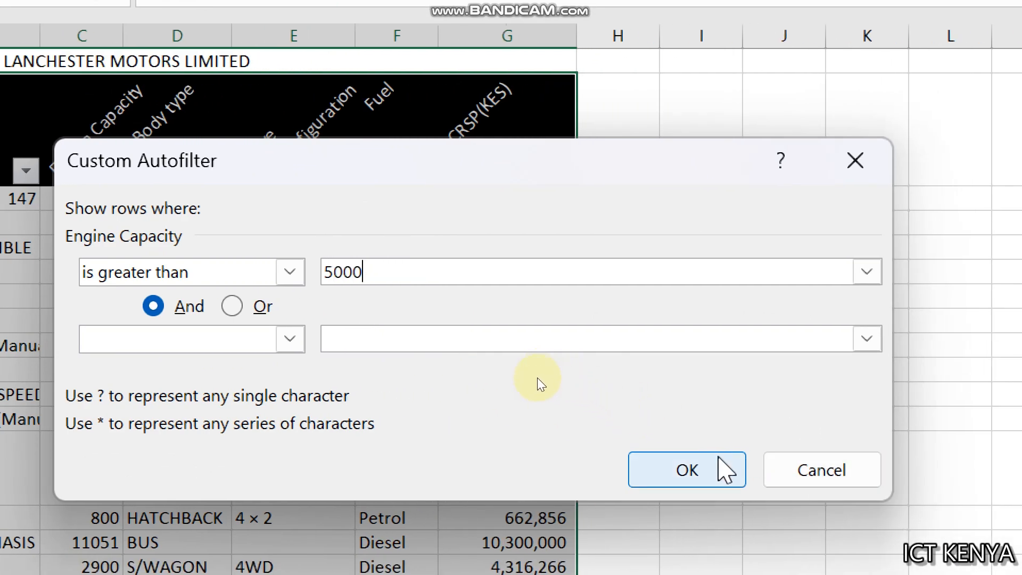
pyautogui.click(871, 488)
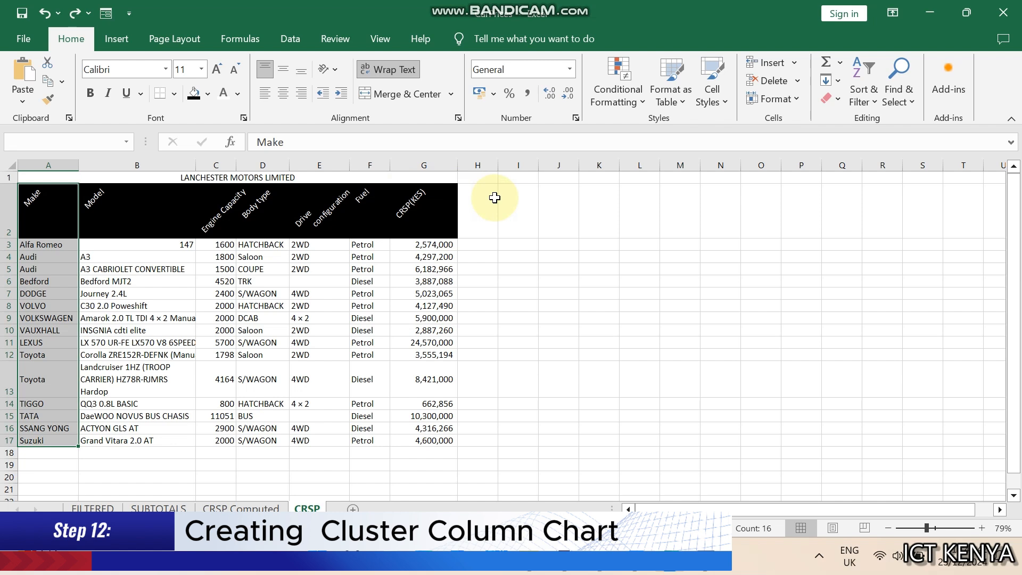
# On the CRSP sheet, insert a 2-D line chart of Model (B2:B17) against CRSP(KES) (G2:G17)
pyautogui.click(175, 208)
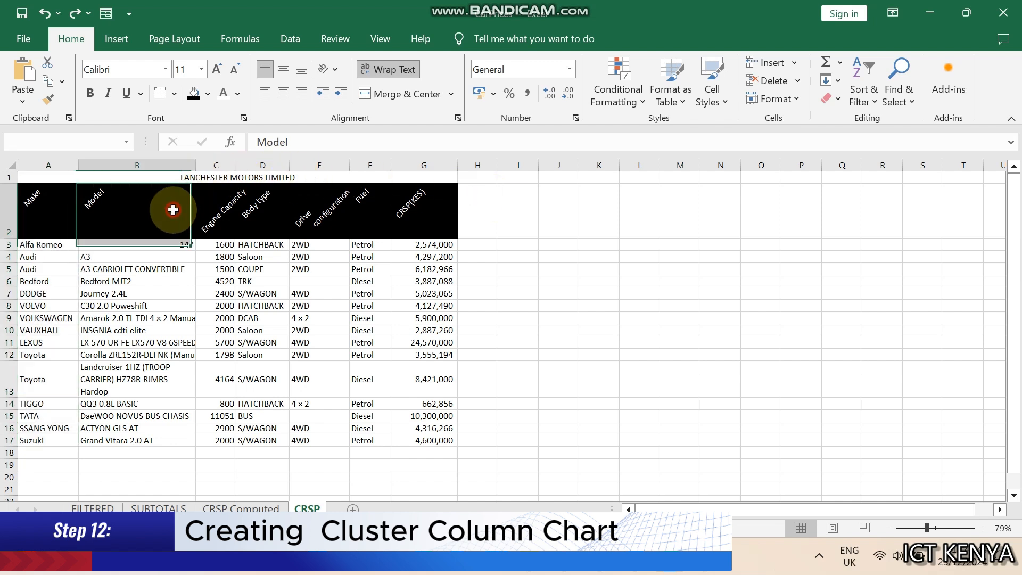
pyautogui.moveTo(149, 211); pyautogui.dragTo(163, 441)
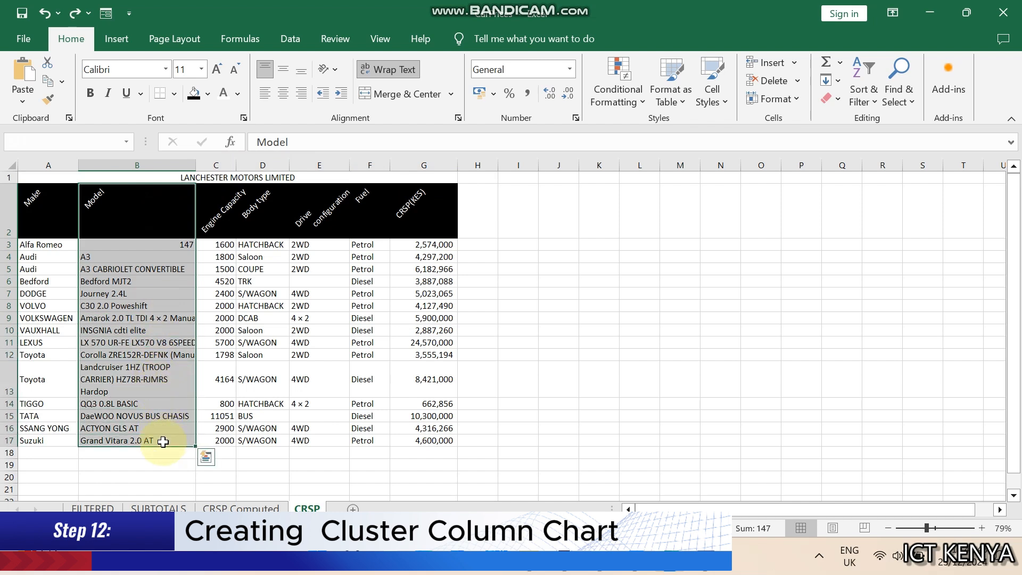
pyautogui.moveTo(428, 210); pyautogui.dragTo(445, 442)
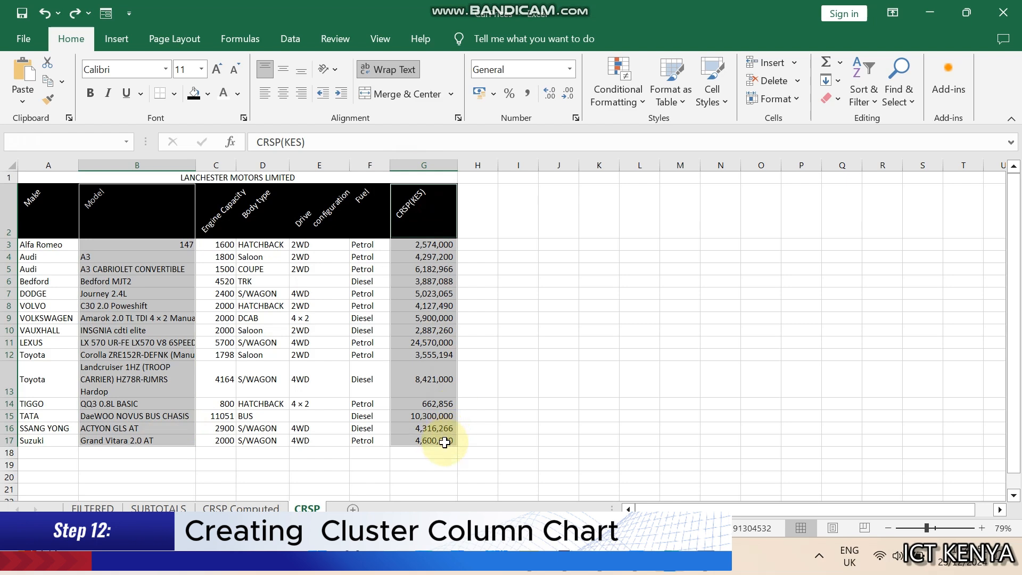
pyautogui.click(117, 39)
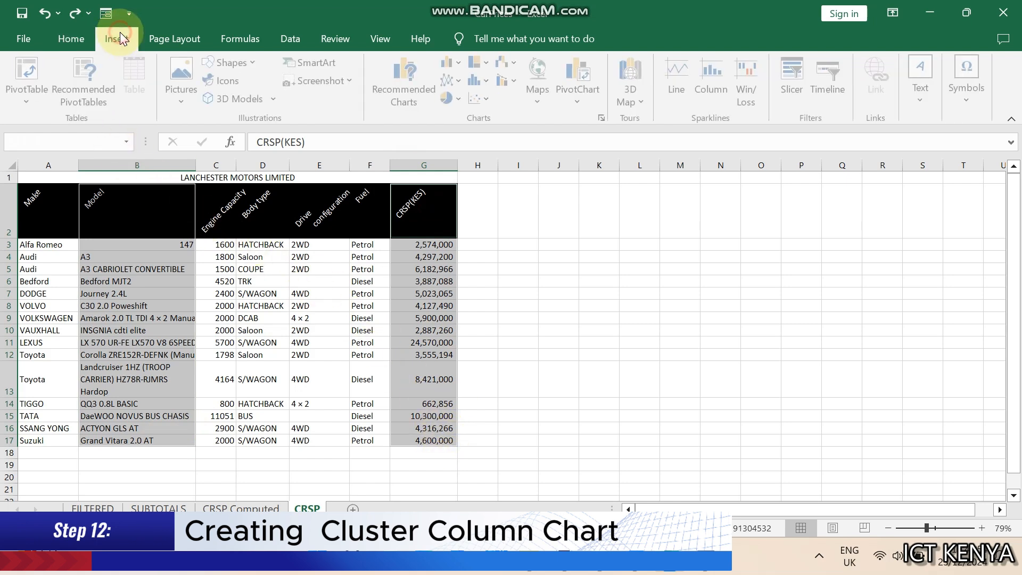
pyautogui.click(457, 82)
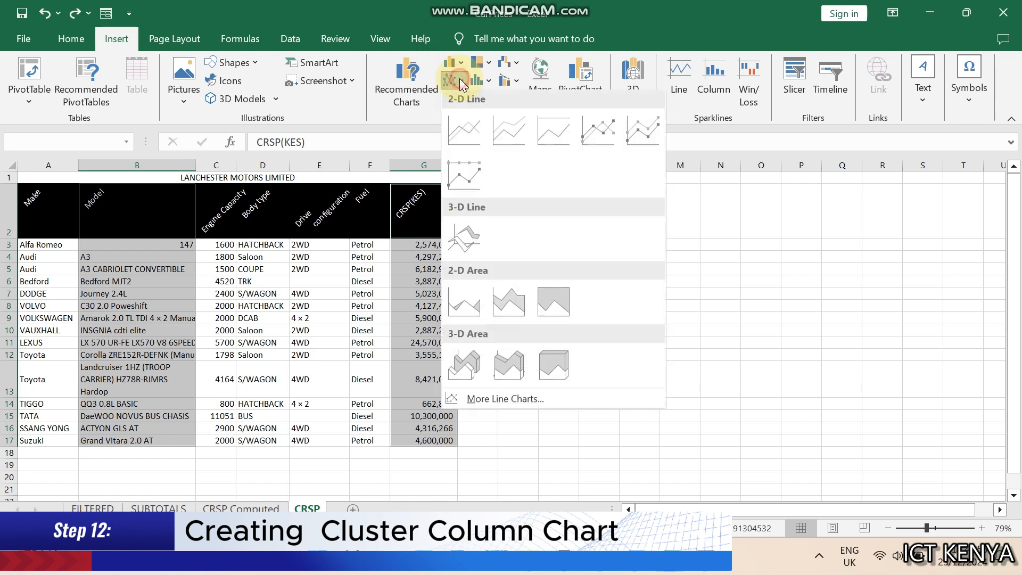
pyautogui.click(464, 131)
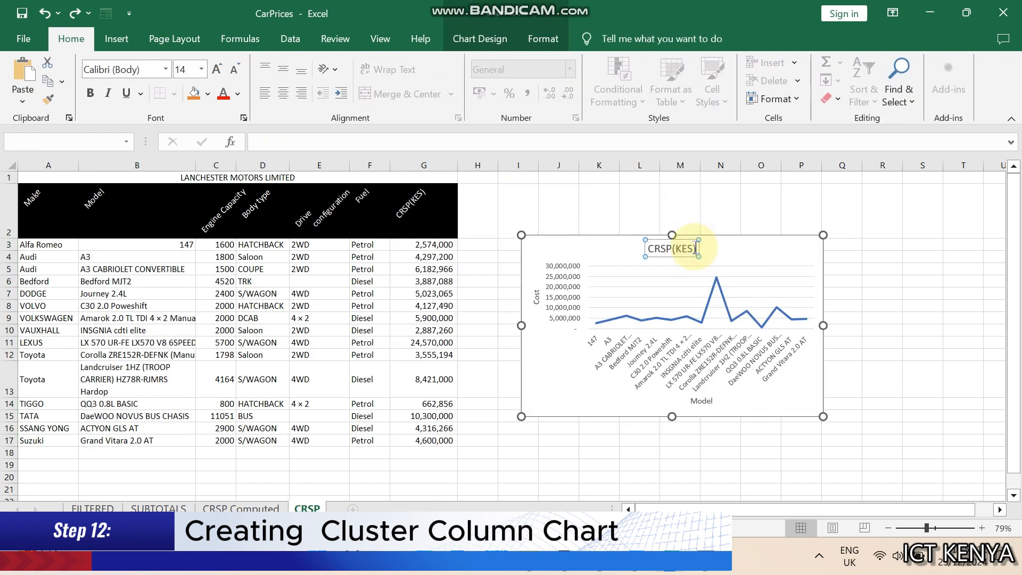
# Set the chart title to CRSP(KES) COMPARISON
pyautogui.write('MPARISON')
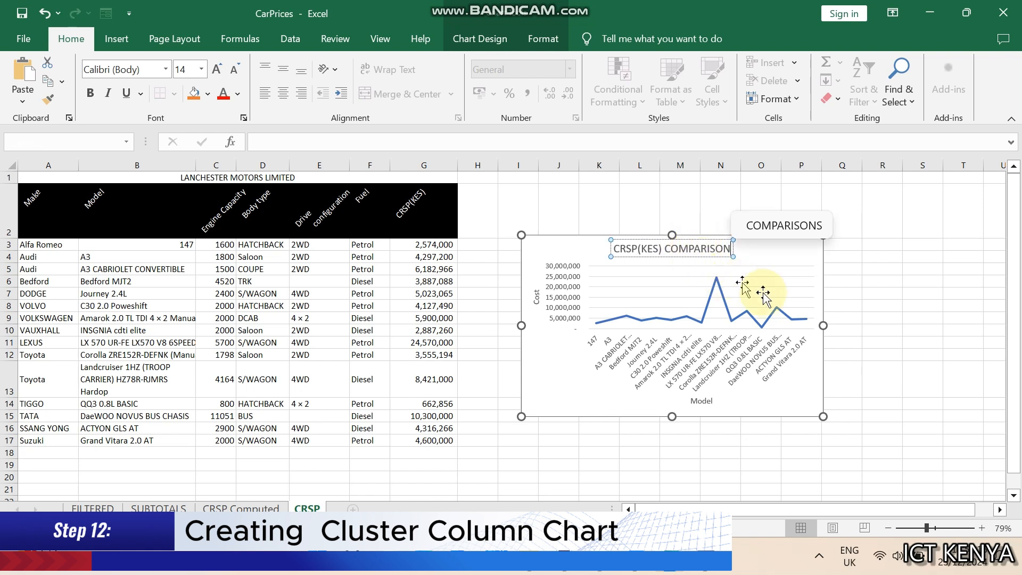
pyautogui.click(701, 403)
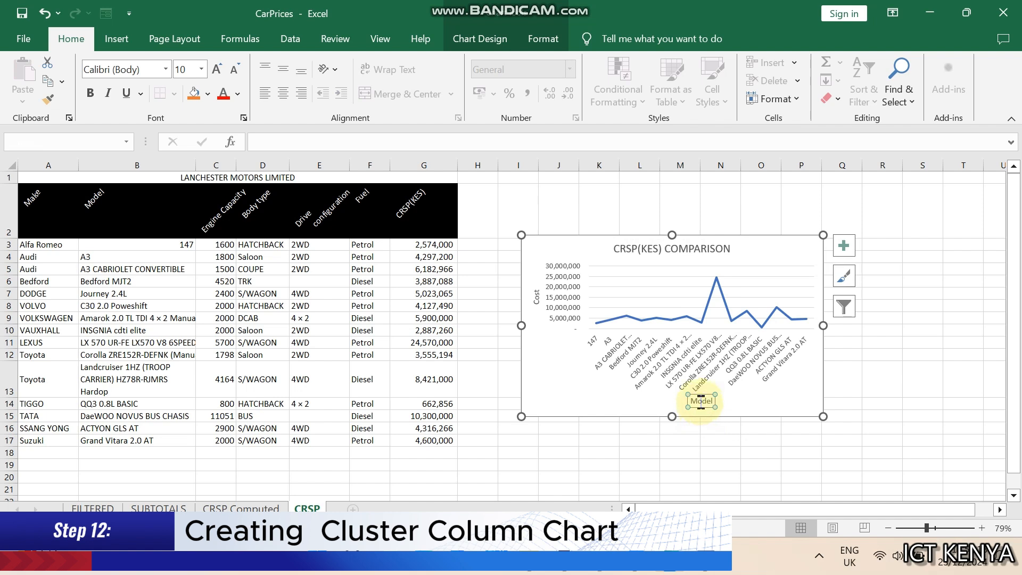
pyautogui.rightClick(699, 398)
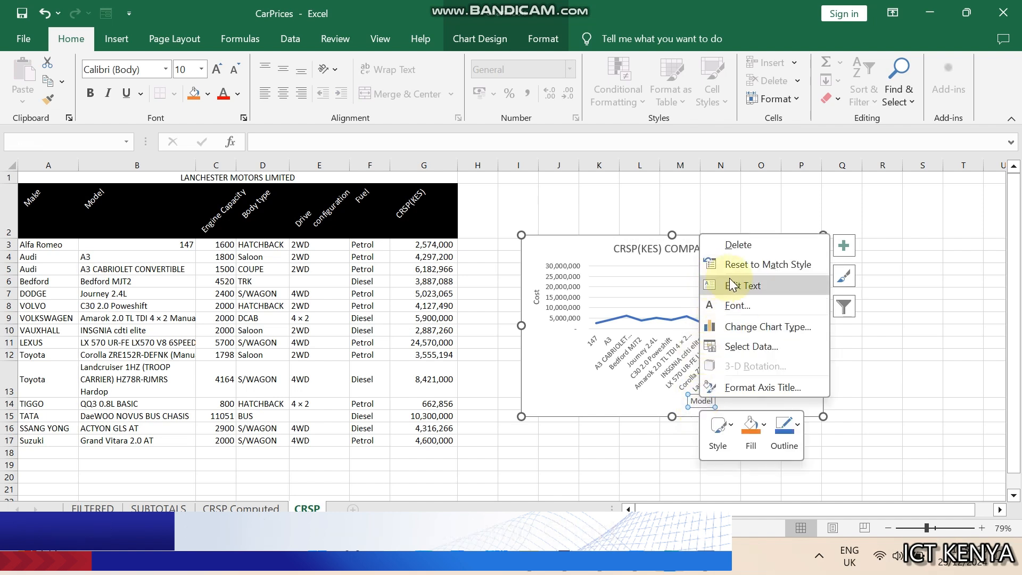
pyautogui.click(533, 304)
pyautogui.rightClick(534, 304)
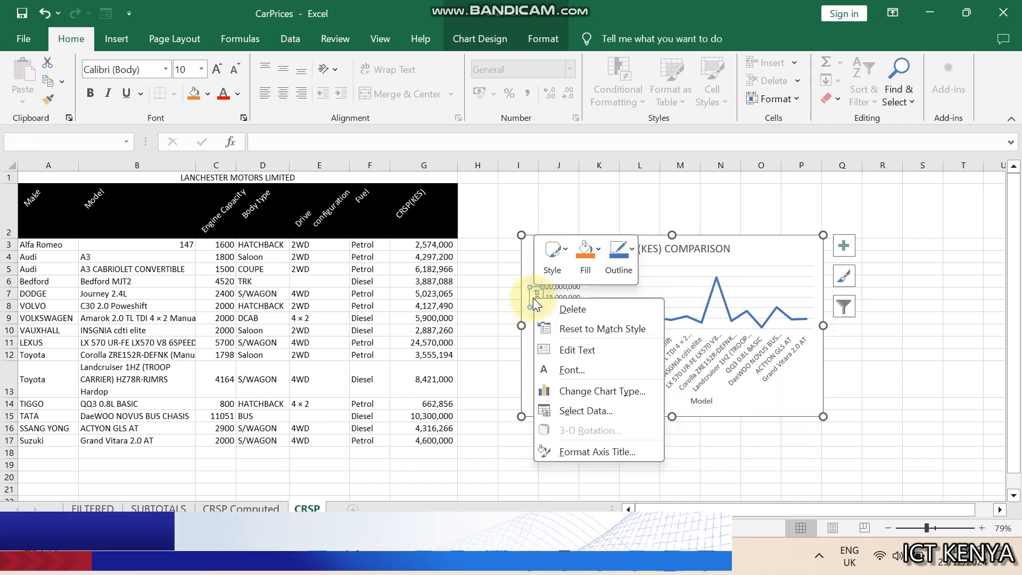
pyautogui.click(807, 363)
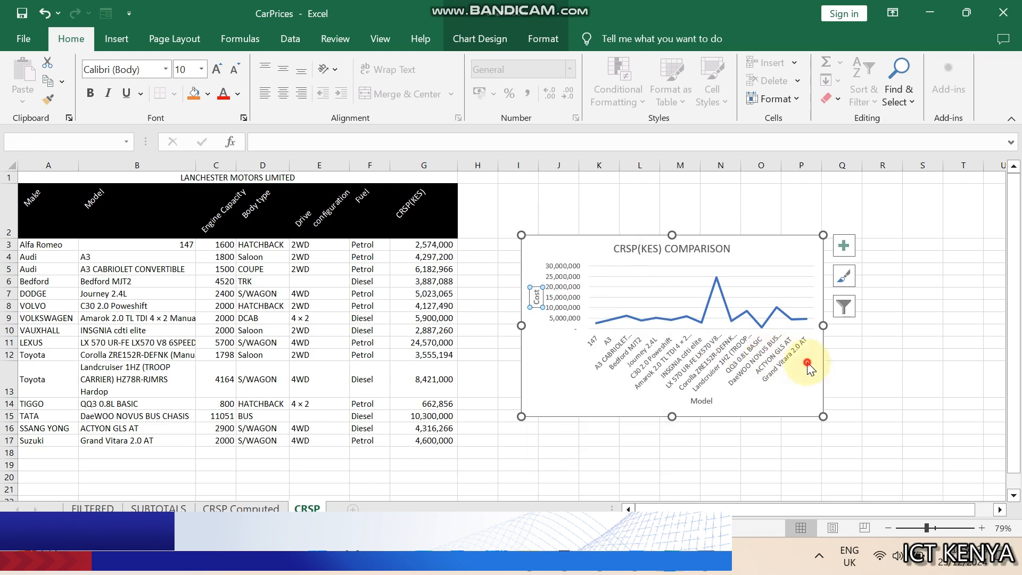
# Check the assignment instructions in the Word document for the items to print
pyautogui.hotkey('alt', 'Tab')
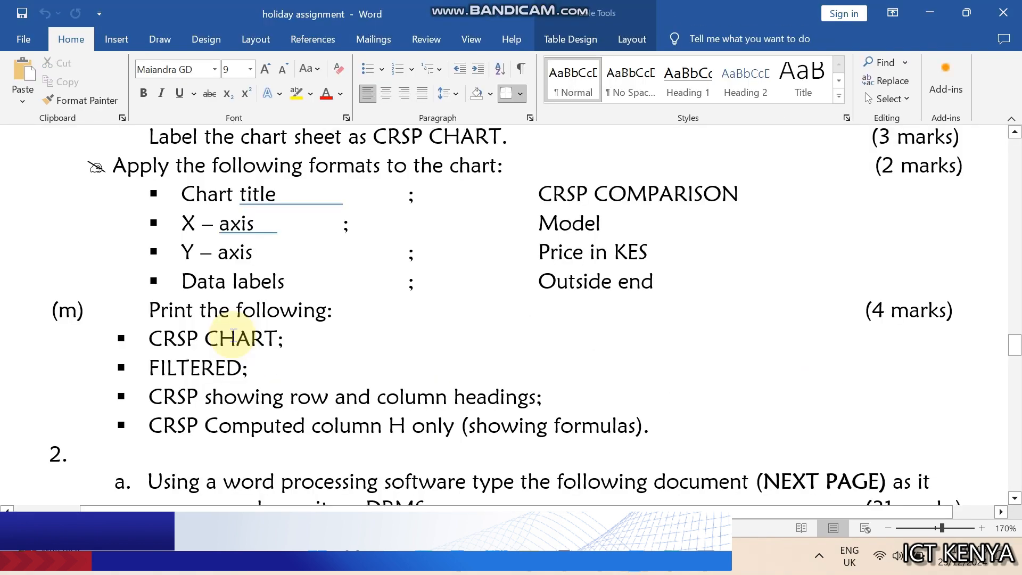
pyautogui.tripleClick(232, 336)
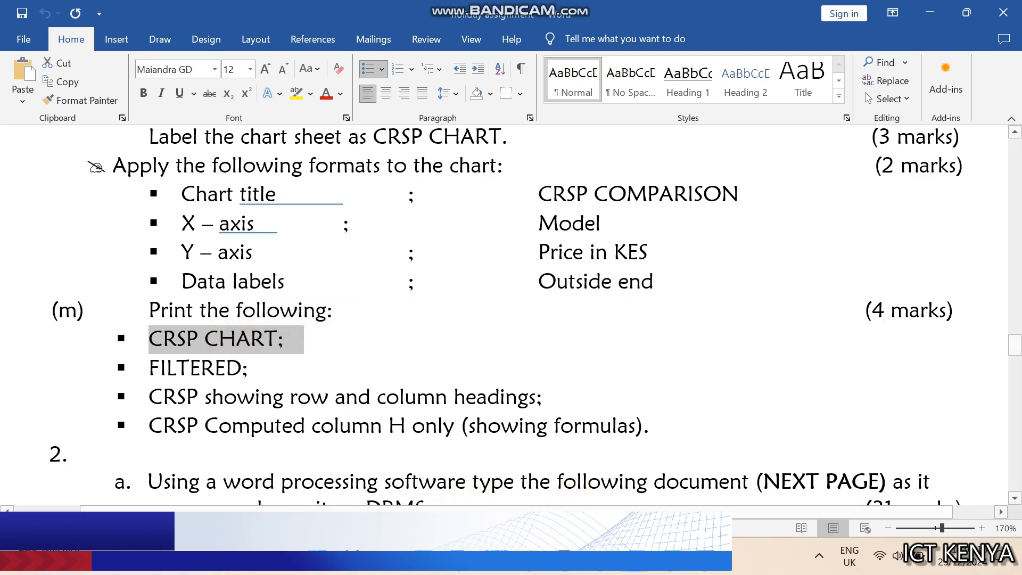
pyautogui.hotkey('alt', 'Tab')
pyautogui.click(547, 255)
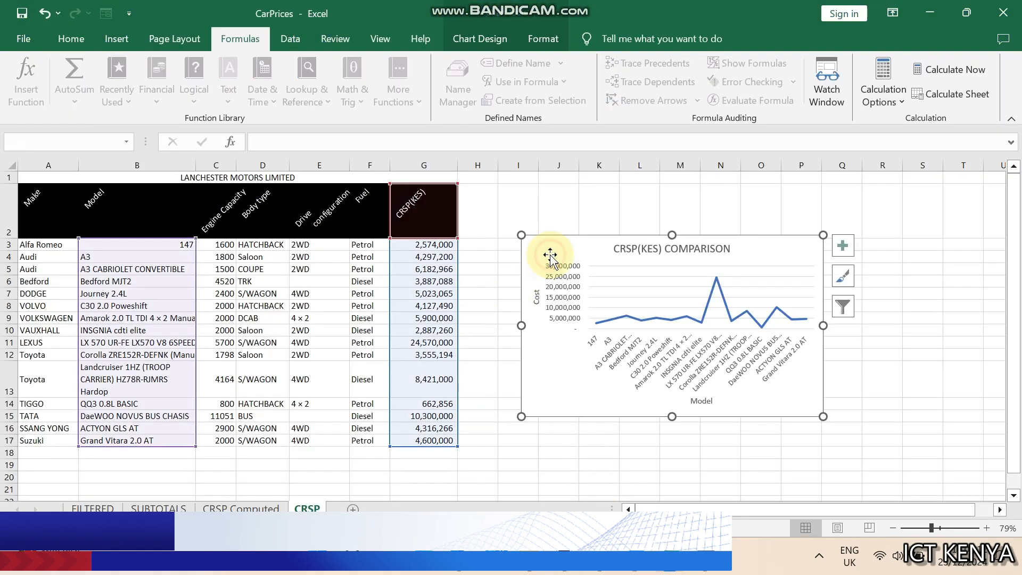
# Open the print preview for the selected chart
pyautogui.click(20, 38)
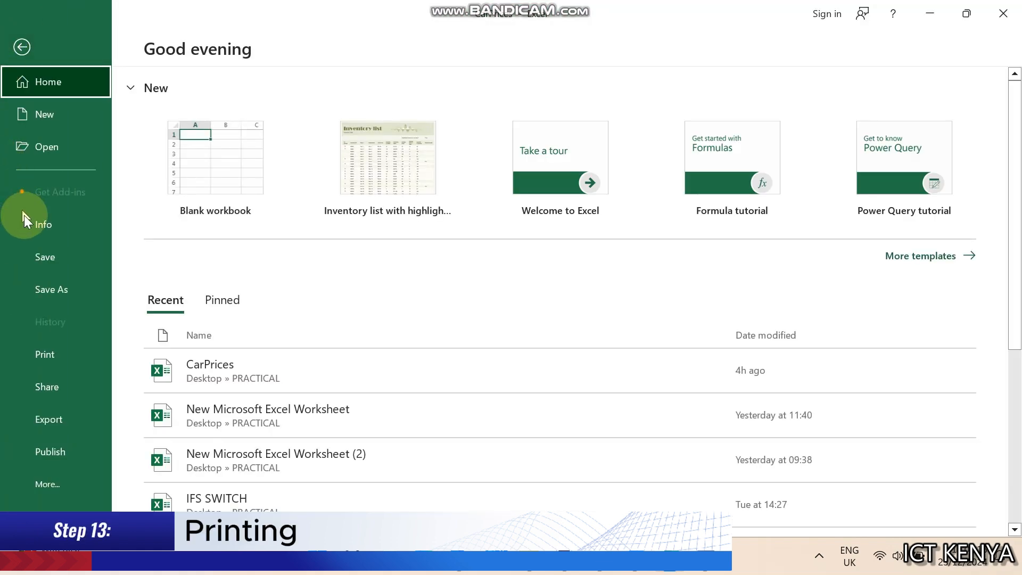
pyautogui.click(39, 347)
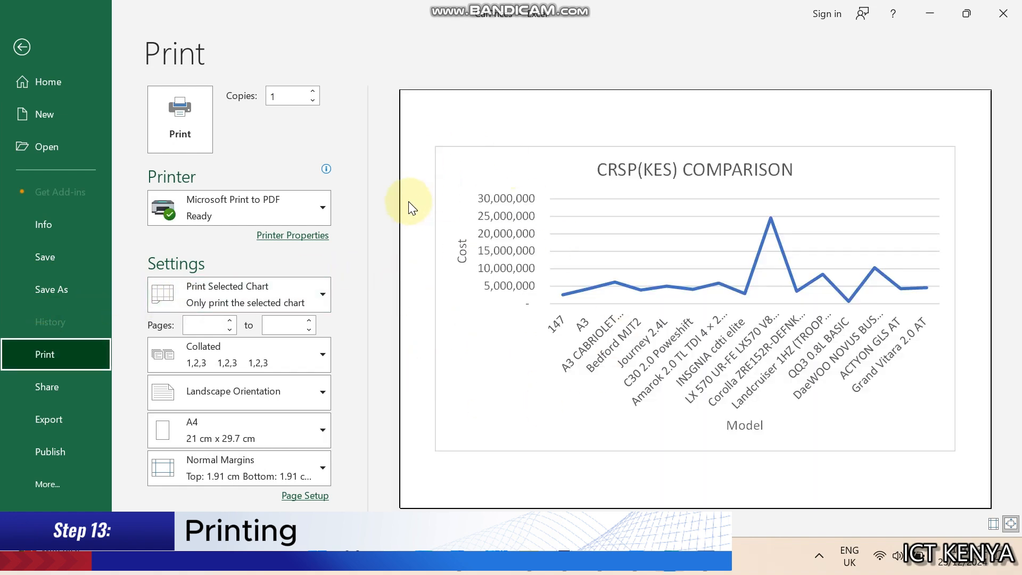
pyautogui.click(38, 45)
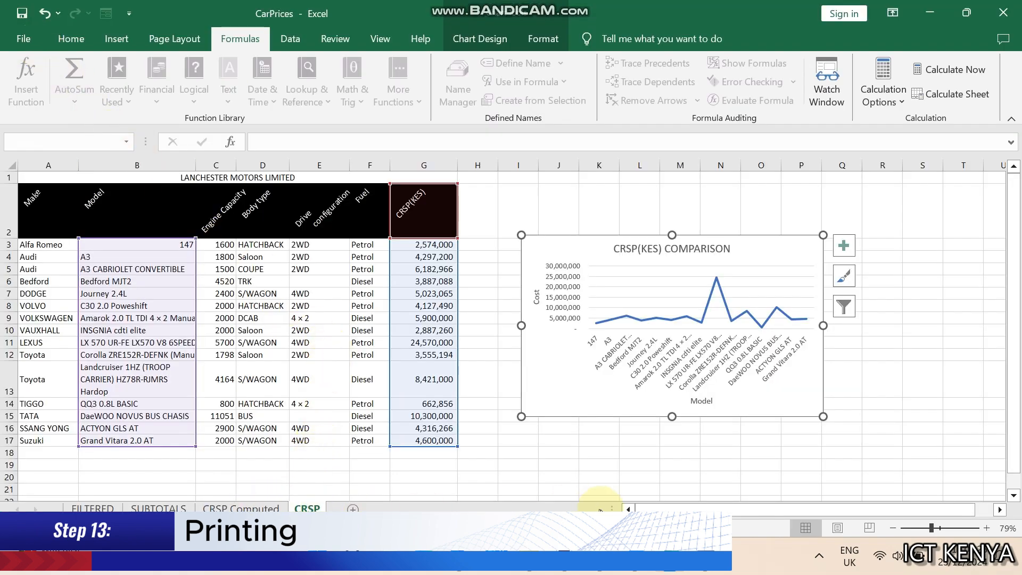
# Review the next print item in the assignment document before returning to the workbook
pyautogui.hotkey('alt', 'Tab')
pyautogui.click(162, 361)
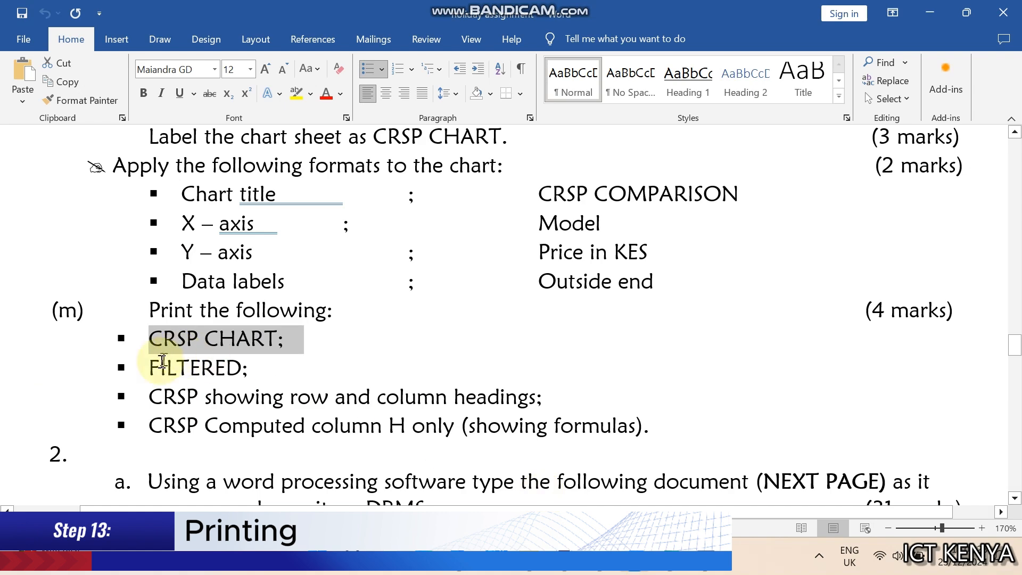
pyautogui.doubleClick(165, 366)
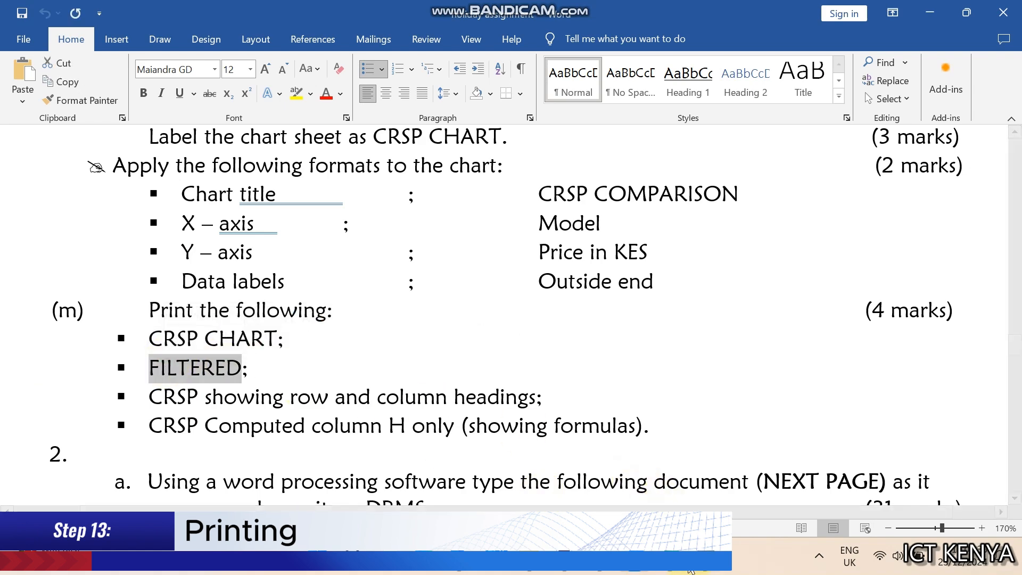
pyautogui.click(677, 572)
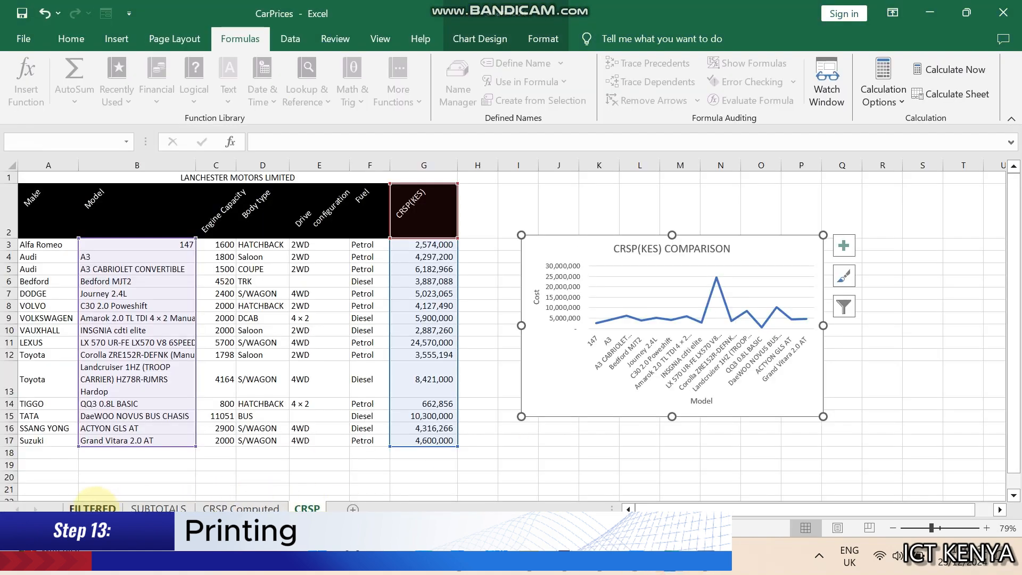
# Open print settings for the FILTERED sheet and set portrait orientation with narrow margins
pyautogui.click(92, 508)
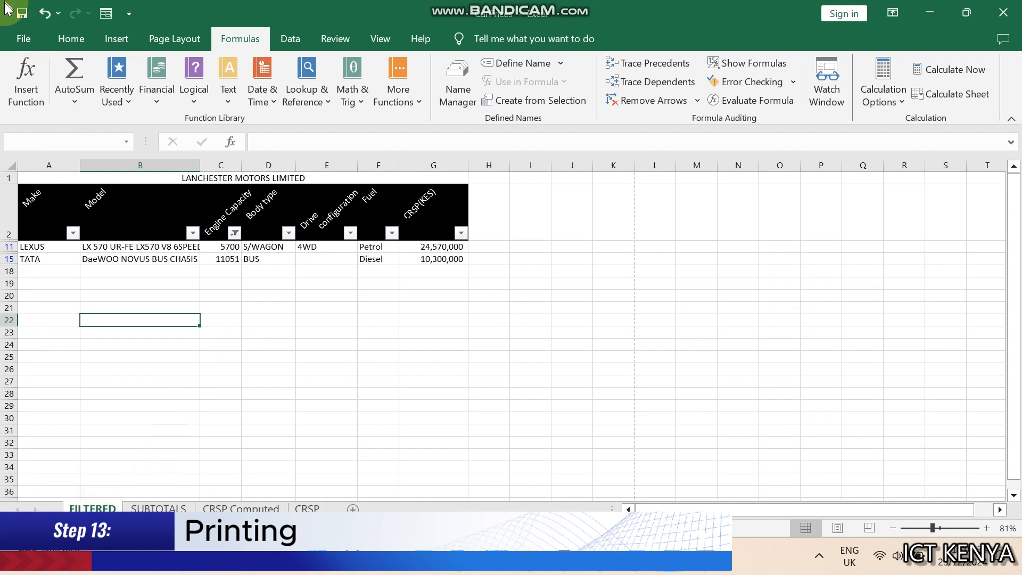
pyautogui.click(23, 38)
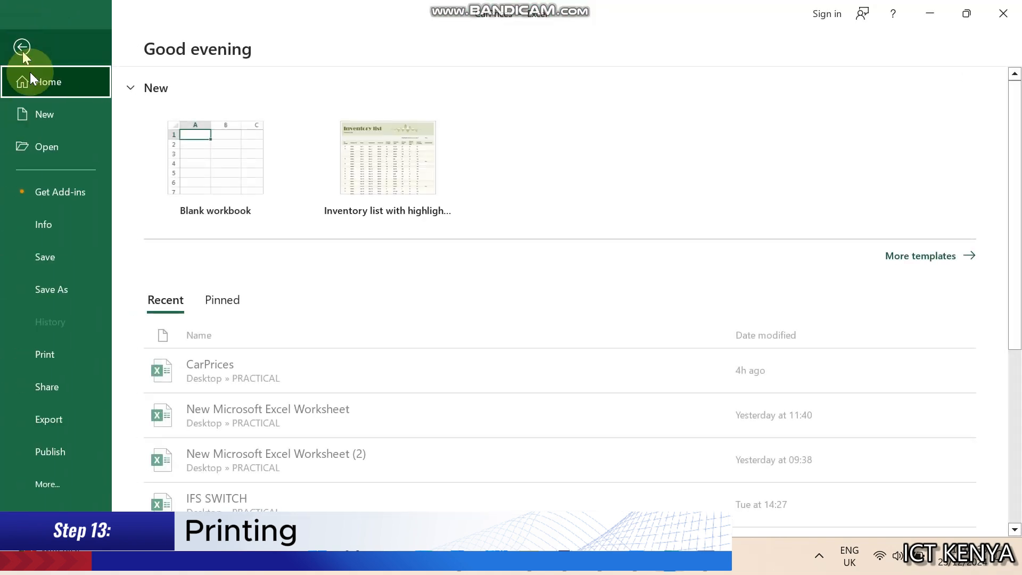
pyautogui.click(65, 353)
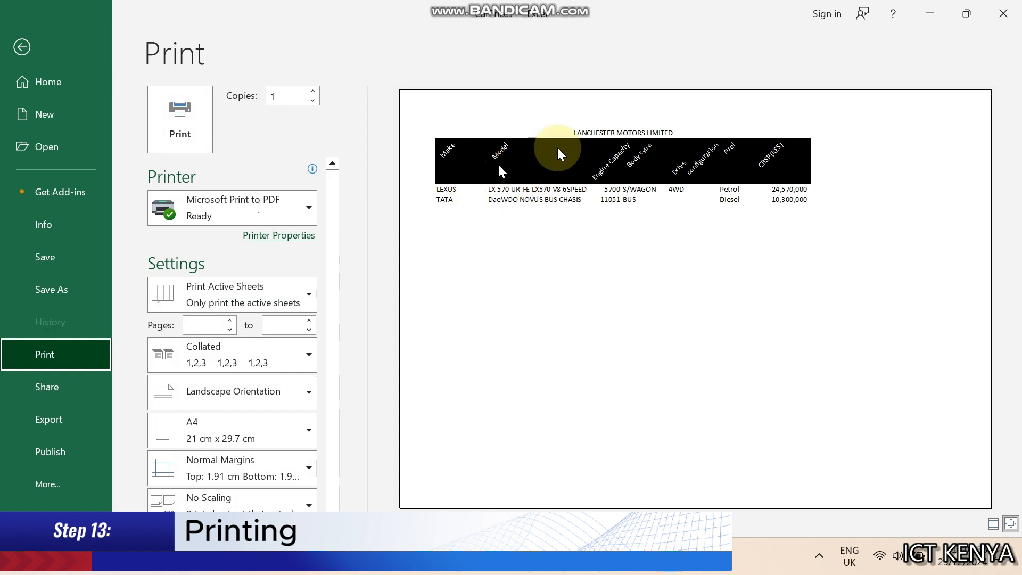
pyautogui.click(263, 404)
pyautogui.click(245, 423)
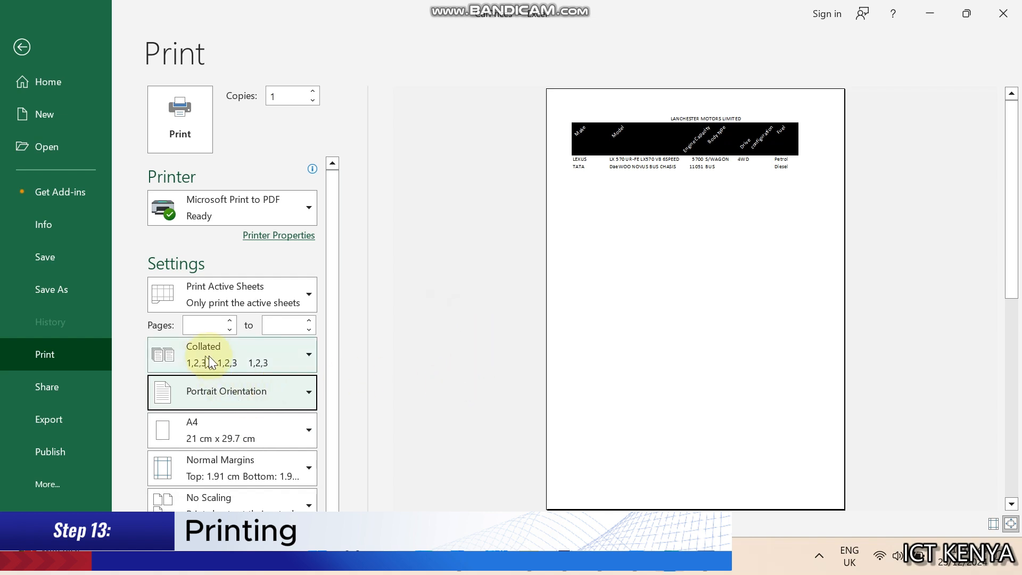
pyautogui.click(238, 462)
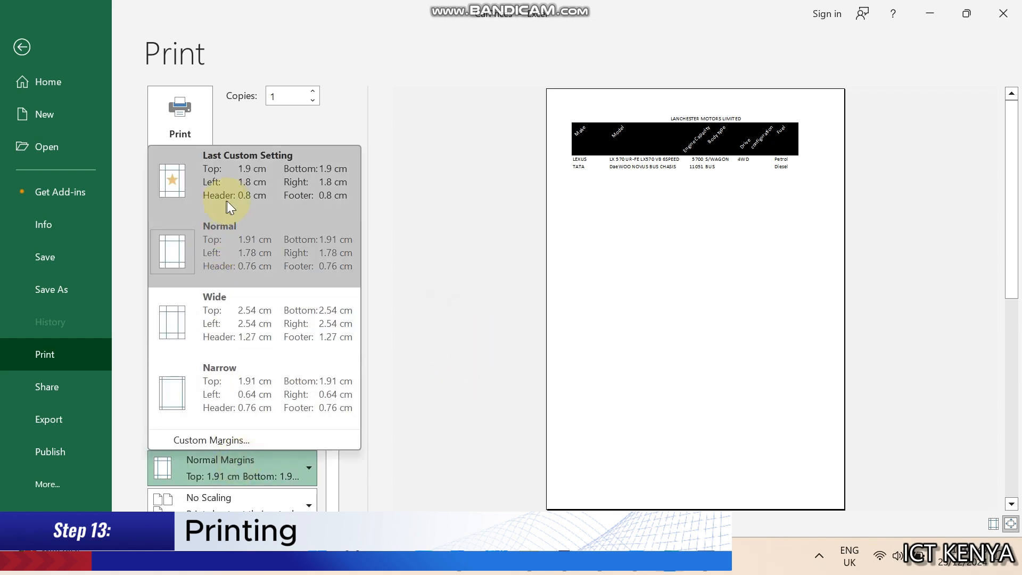
pyautogui.click(238, 365)
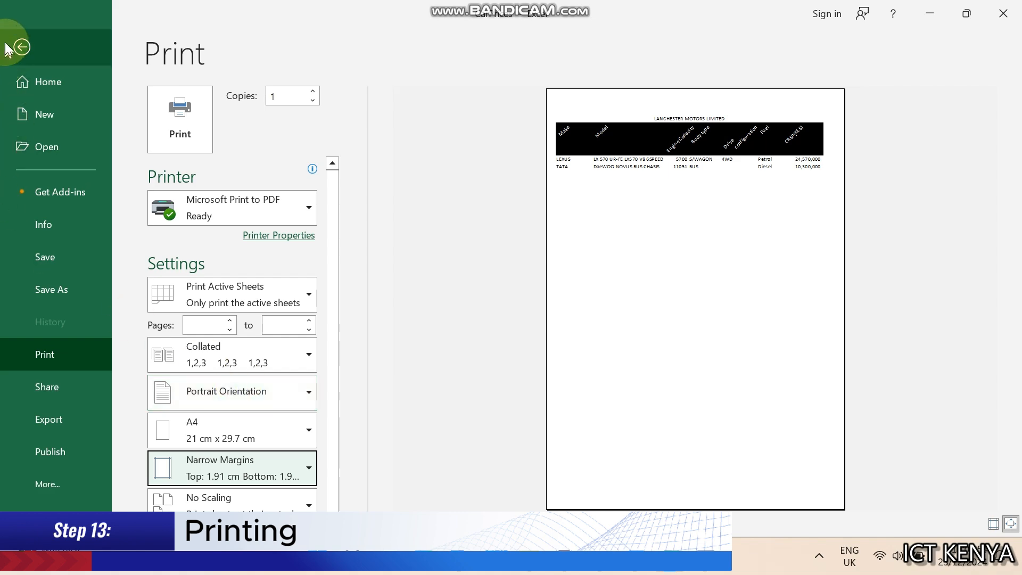
pyautogui.click(21, 48)
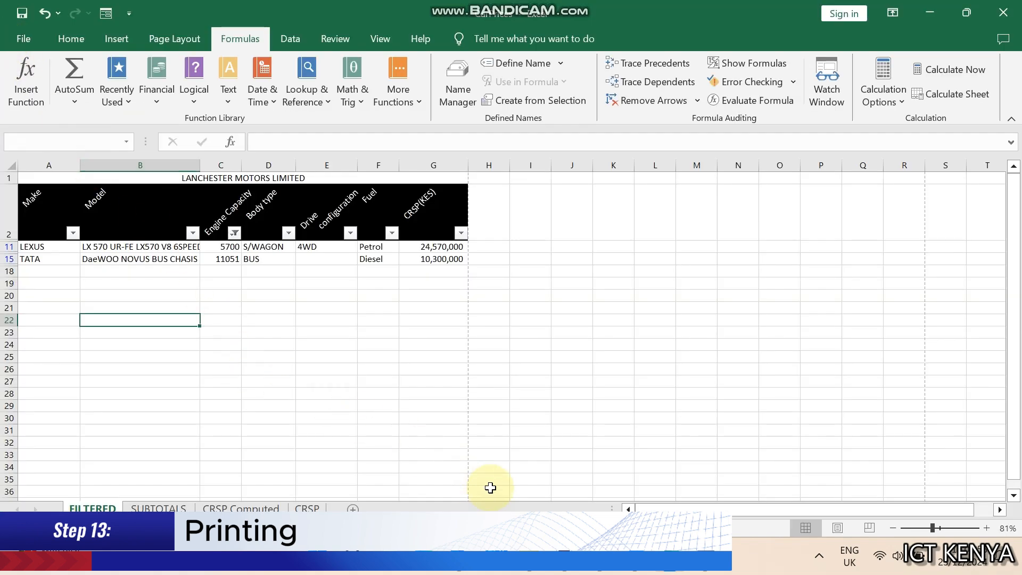
# Check the next print item in the assignment document, then return to the workbook
pyautogui.click(634, 559)
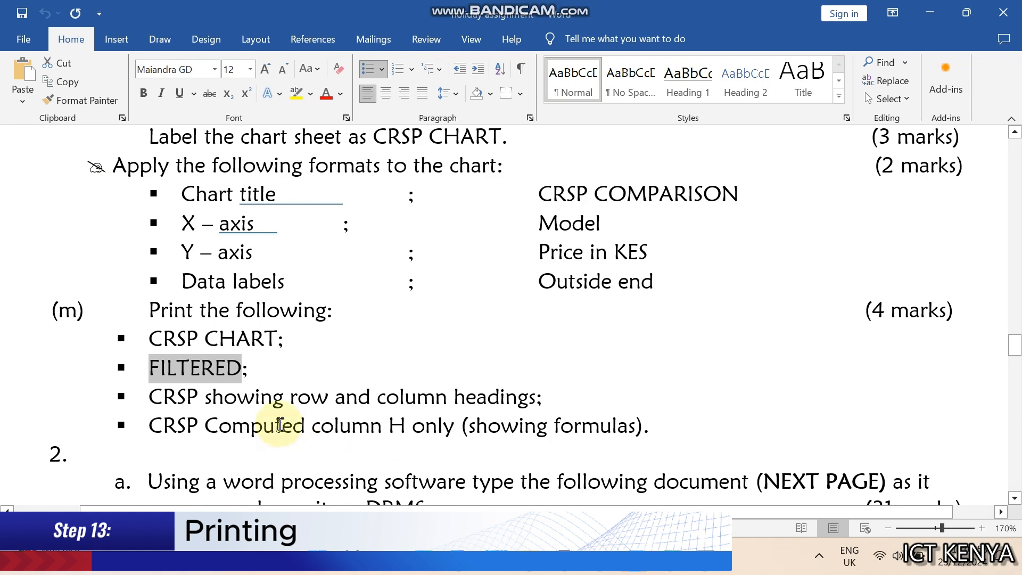
pyautogui.click(266, 401)
pyautogui.tripleClick(266, 400)
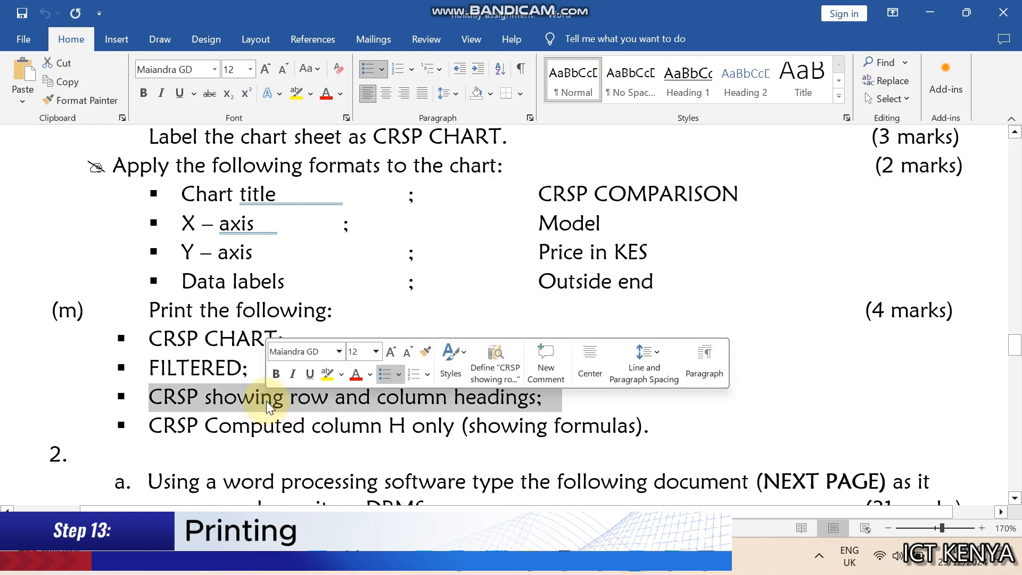
pyautogui.click(669, 559)
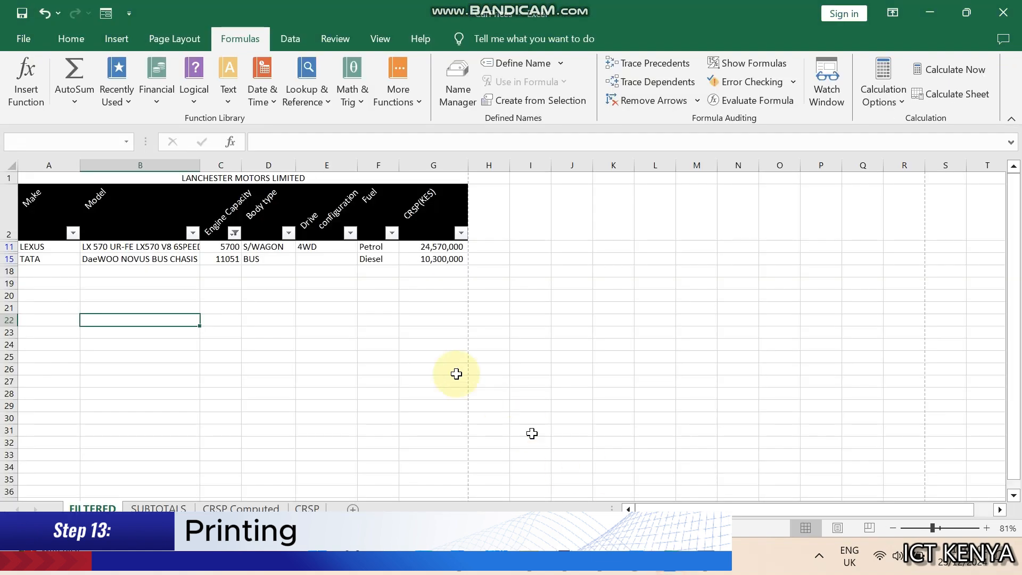
# On the CRSP sheet, set rows 1 to 2 as rows to repeat at top in Page Setup and preview the printout
pyautogui.click(321, 508)
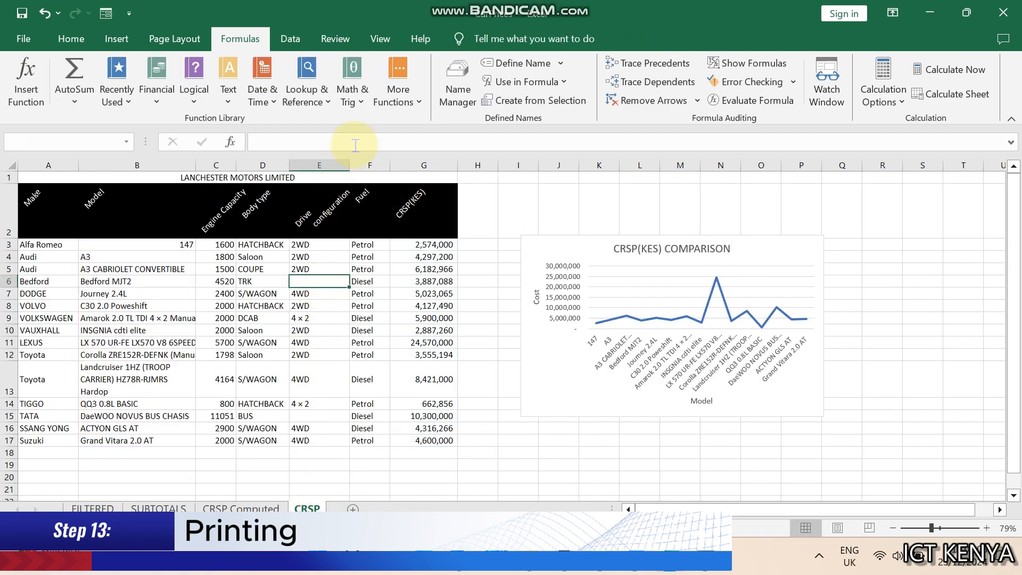
pyautogui.click(155, 46)
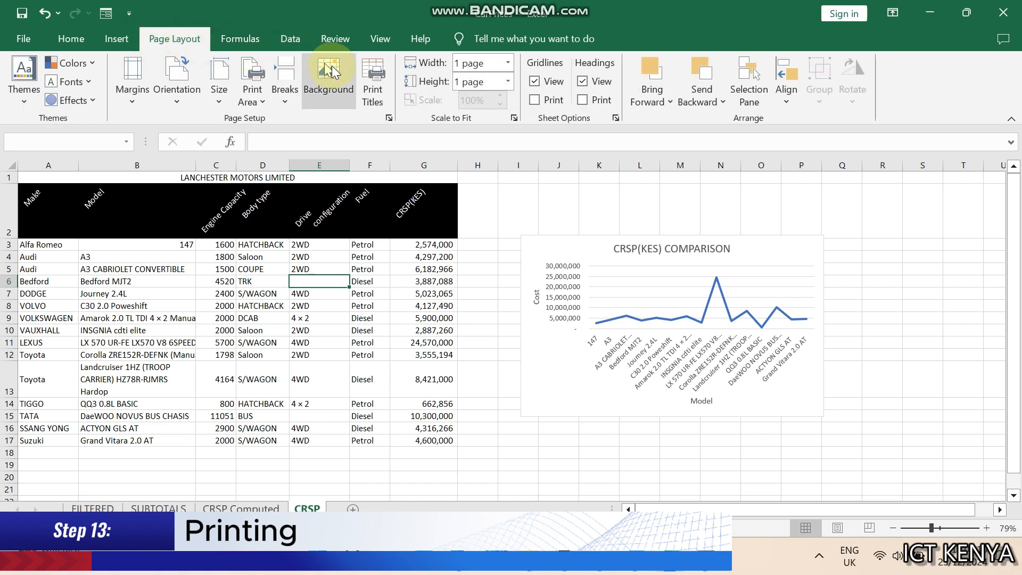
pyautogui.click(372, 75)
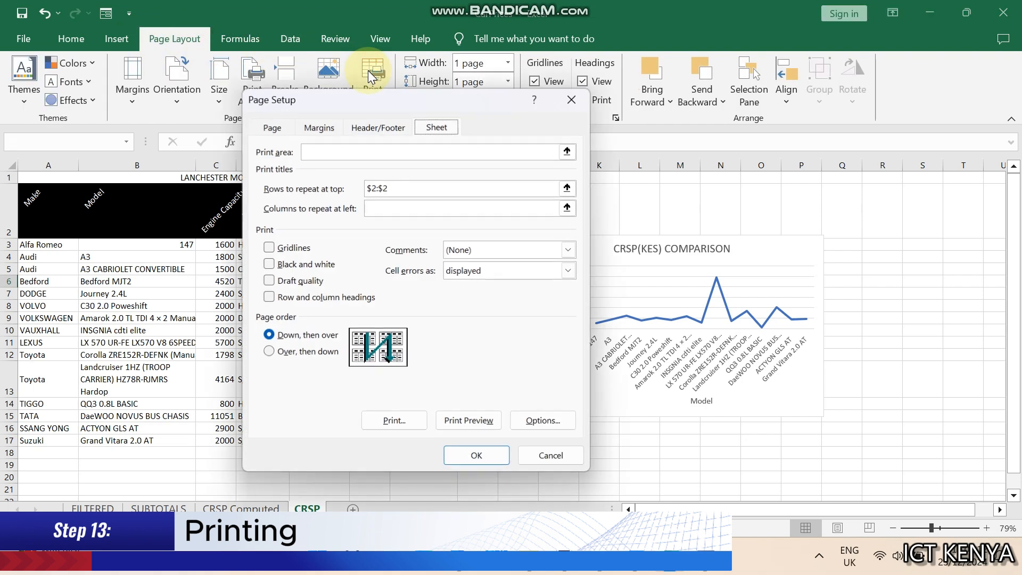
pyautogui.click(568, 188)
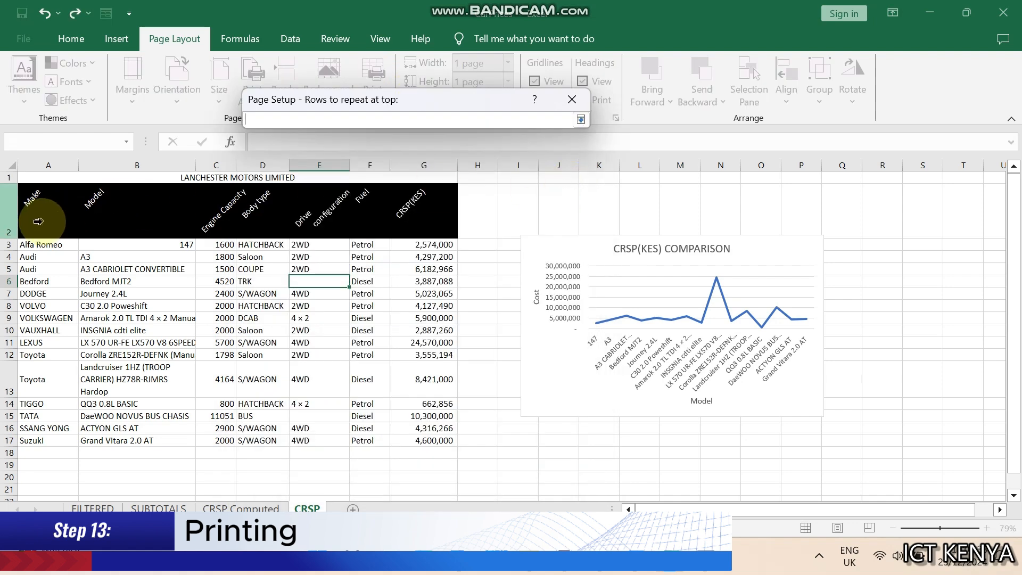
pyautogui.click(3, 214)
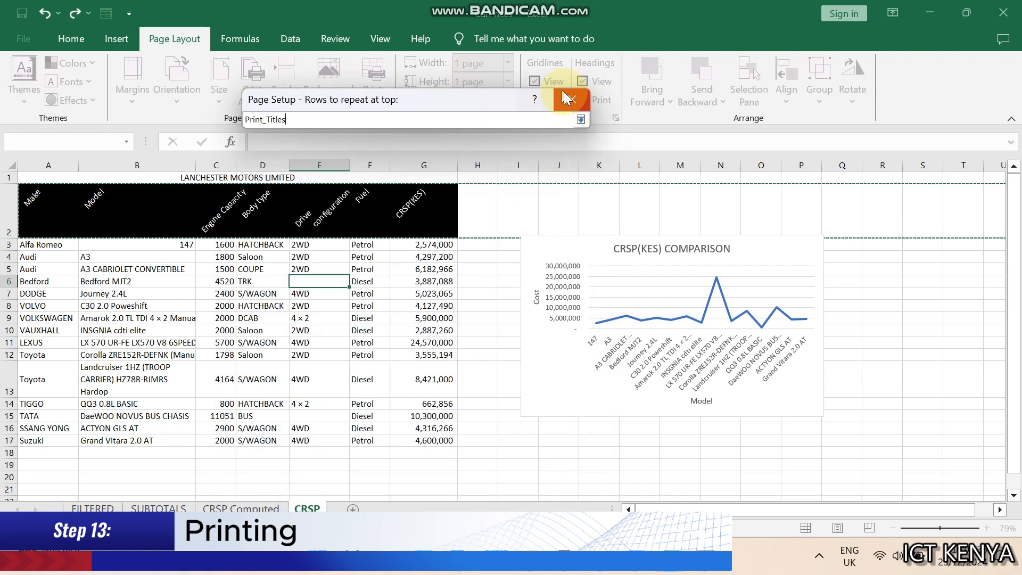
pyautogui.click(580, 118)
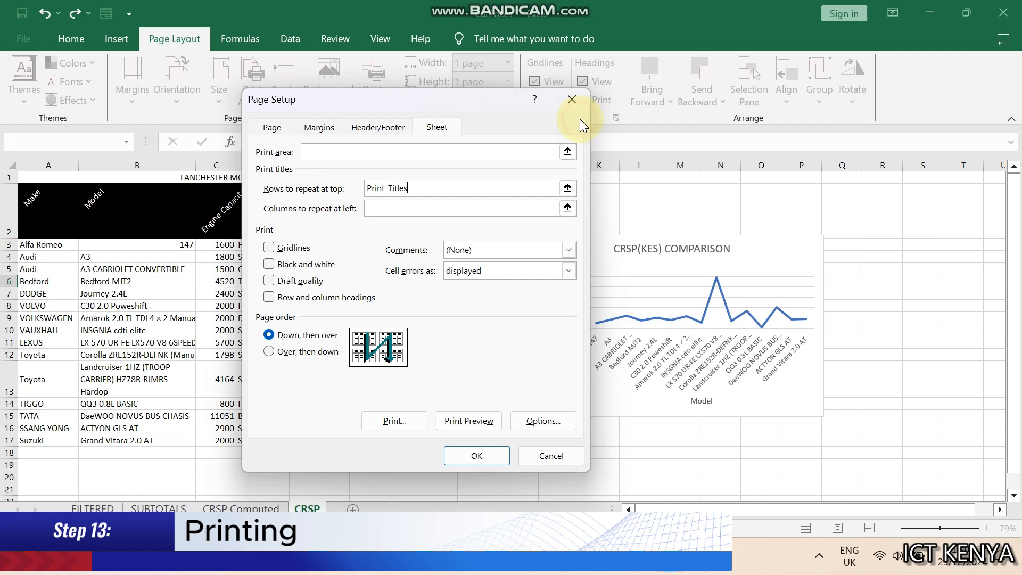
pyautogui.click(487, 425)
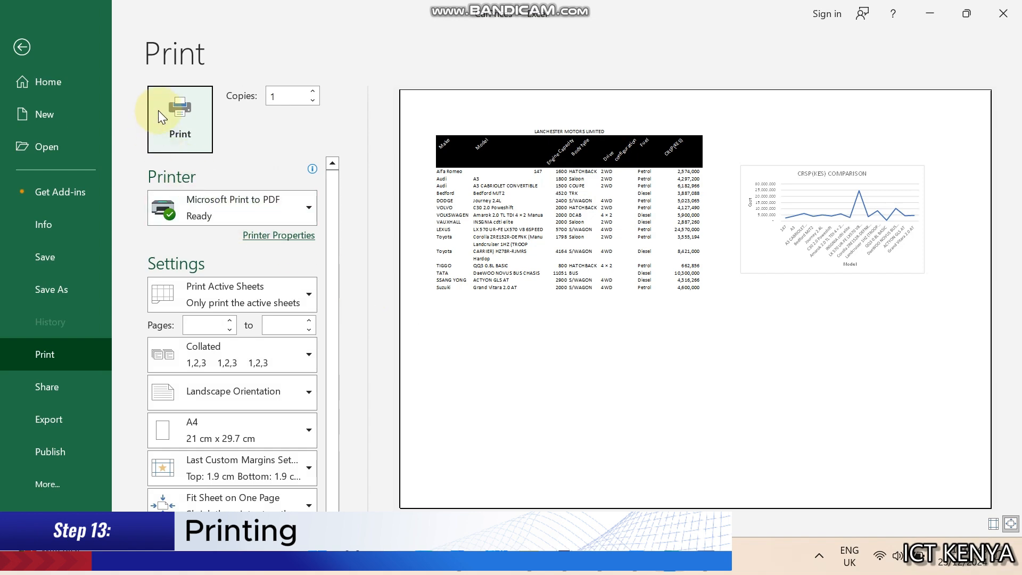
pyautogui.click(22, 46)
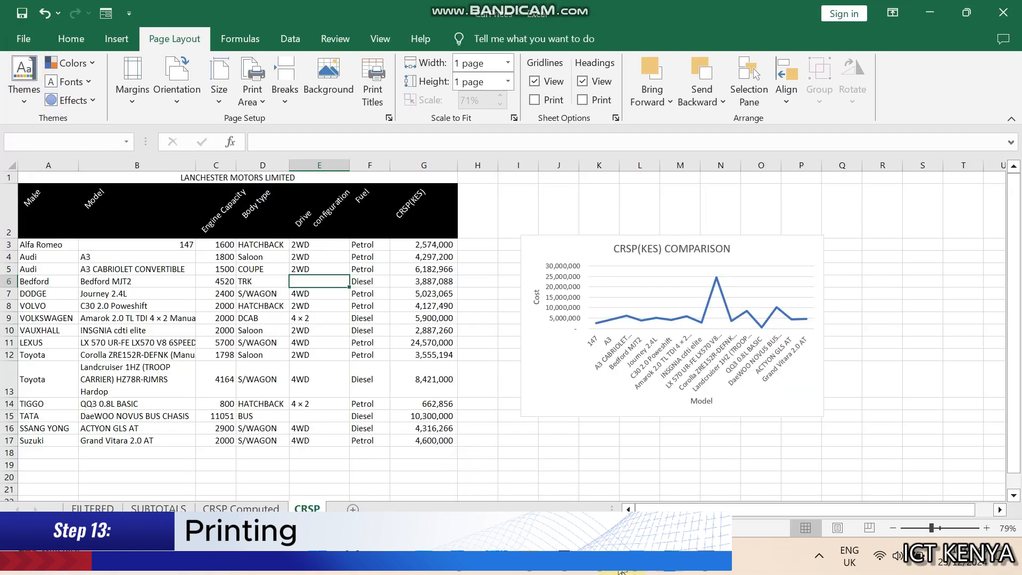
# Read the last print item about CRSP Computed column H in the assignment document, then return to the workbook
pyautogui.hotkey('alt', 'Tab')
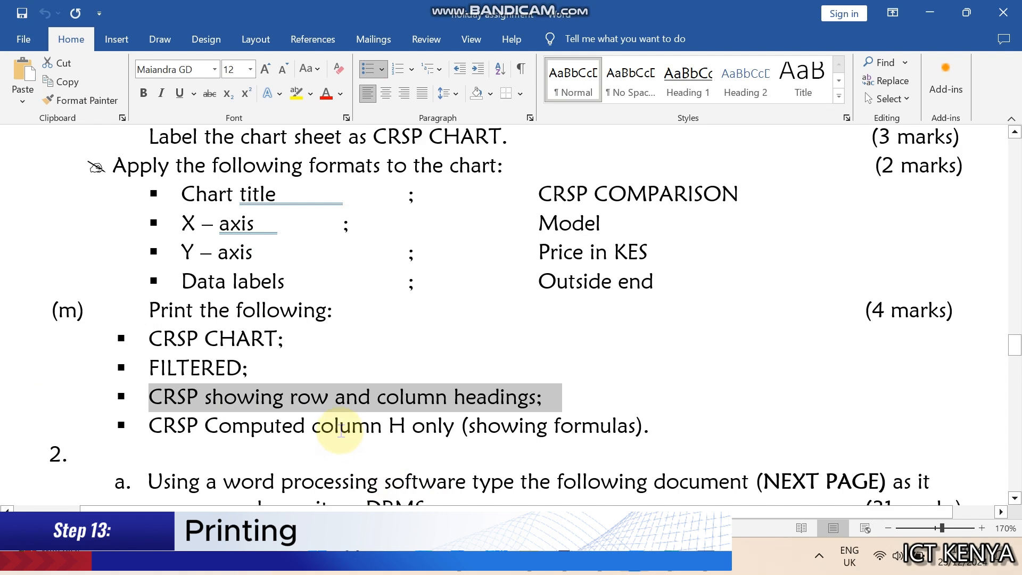
pyautogui.click(341, 431)
pyautogui.doubleClick(341, 431)
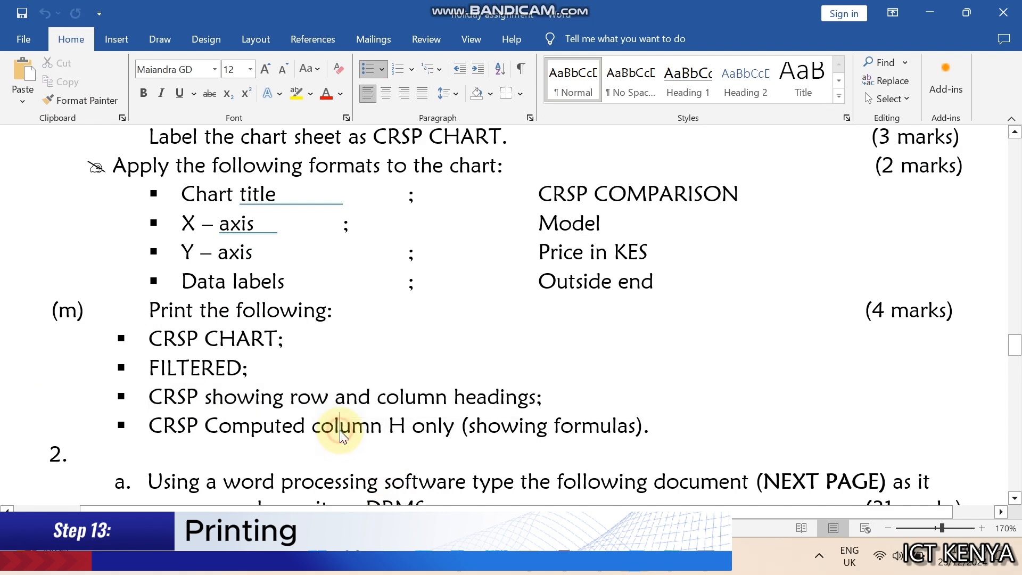
pyautogui.tripleClick(340, 431)
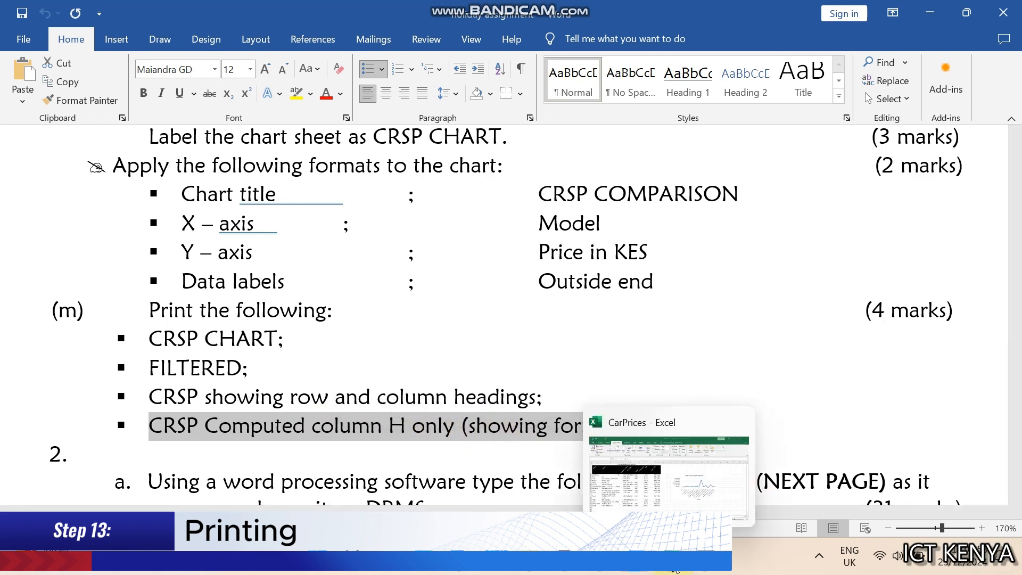
pyautogui.click(675, 568)
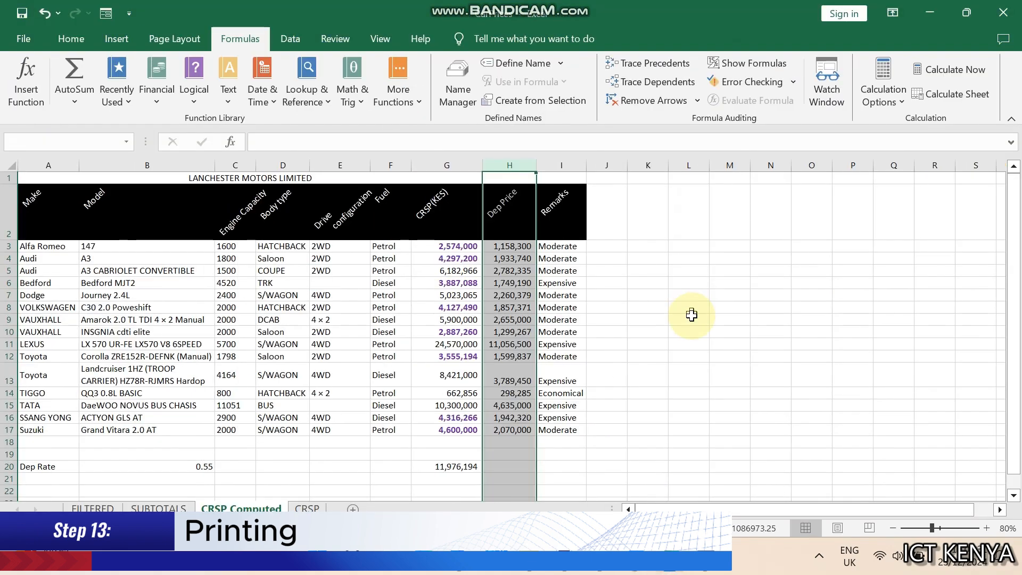
pyautogui.click(689, 318)
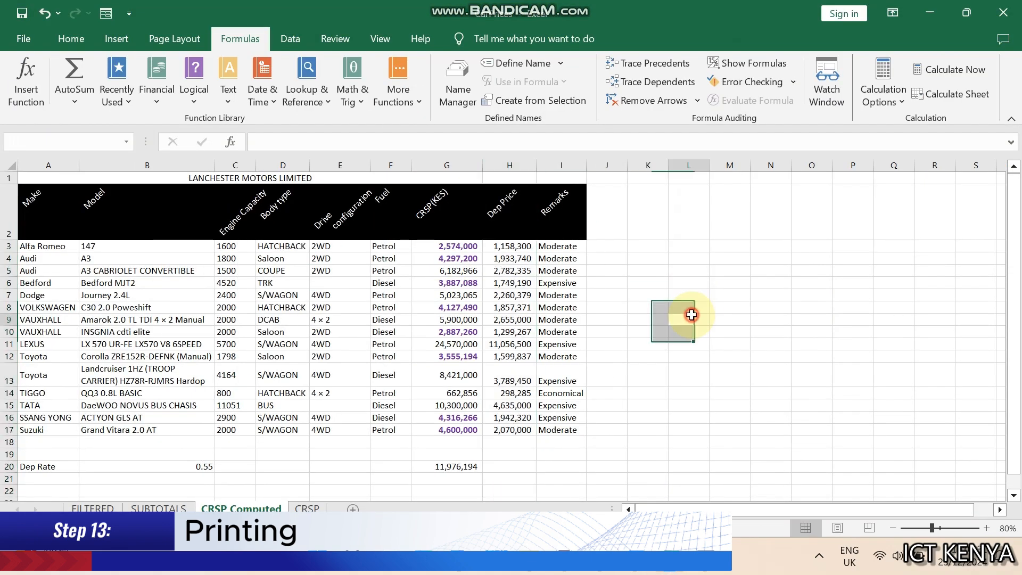
# Inspect the Dep Price formulas in column H by toggling formula display on and off
pyautogui.click(510, 377)
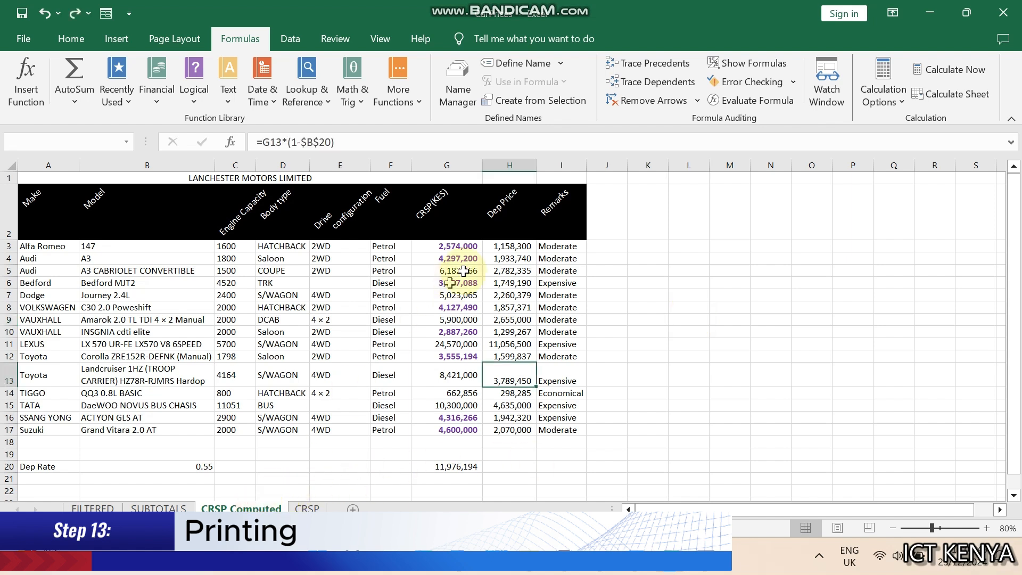
pyautogui.click(509, 166)
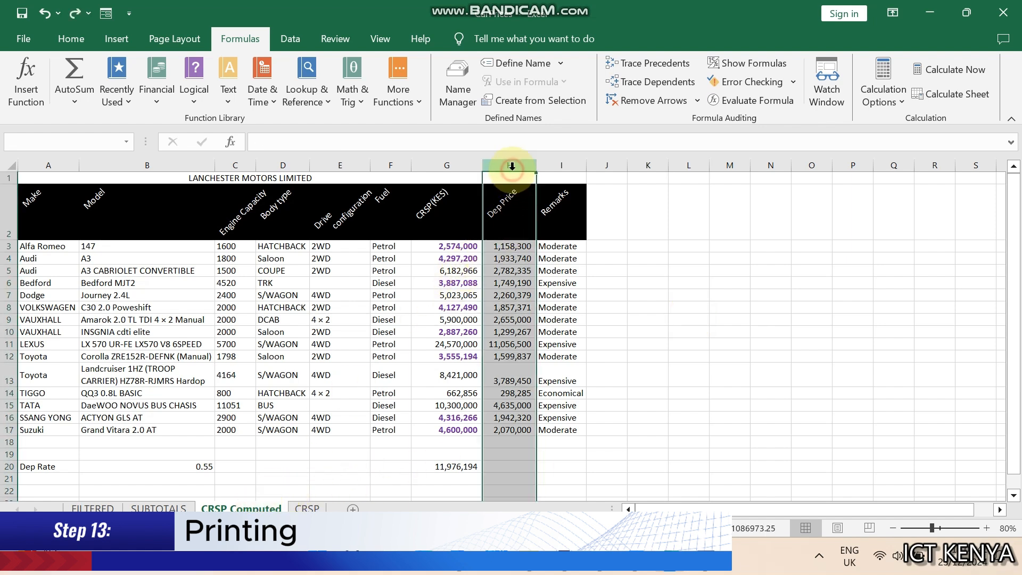
pyautogui.click(743, 66)
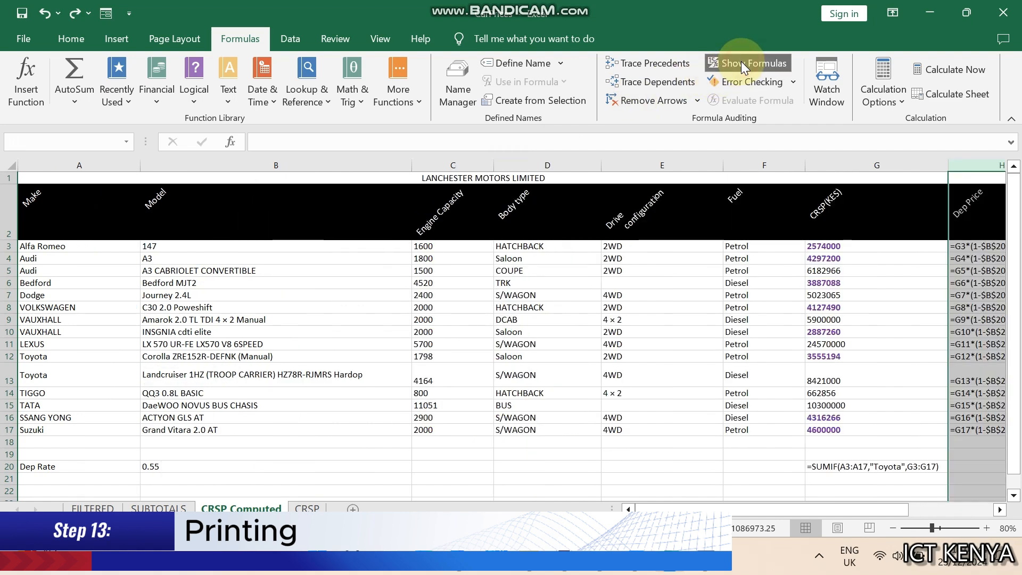
pyautogui.click(743, 66)
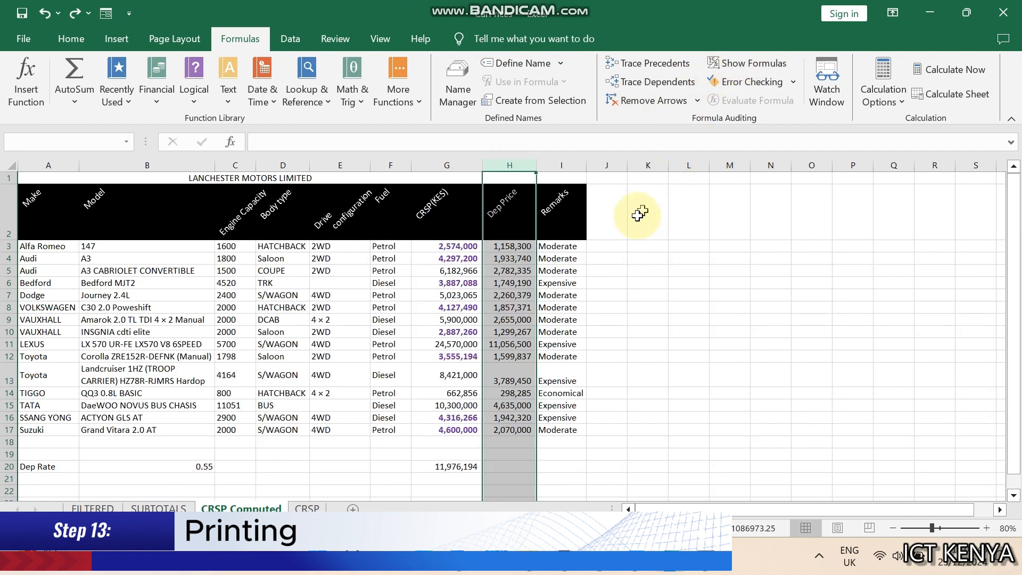
# Enter =FORMULATEXT(H3) in cell K3 to show column H's formula as text
pyautogui.click(611, 244)
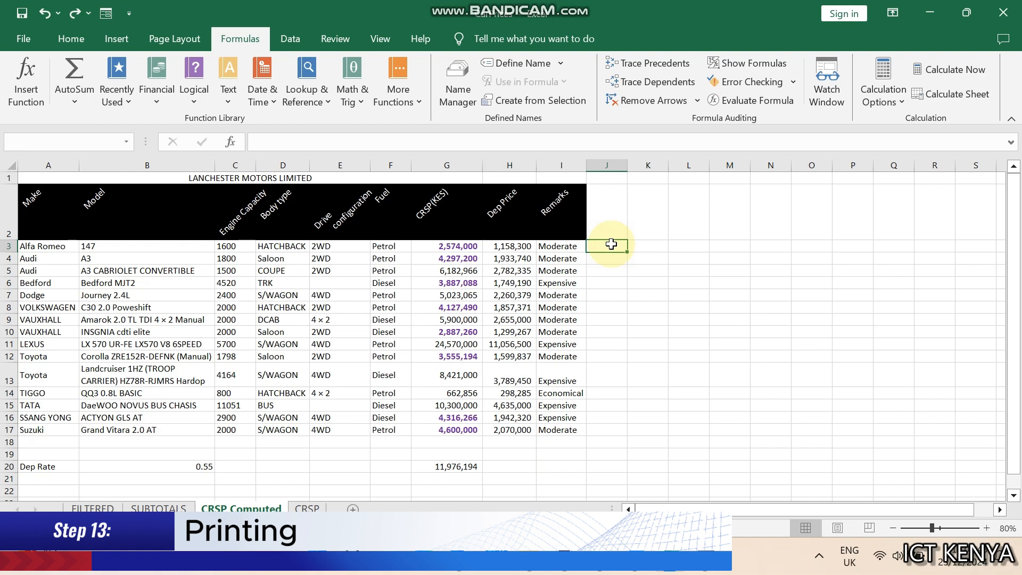
pyautogui.press('Right')
pyautogui.write('=formua')
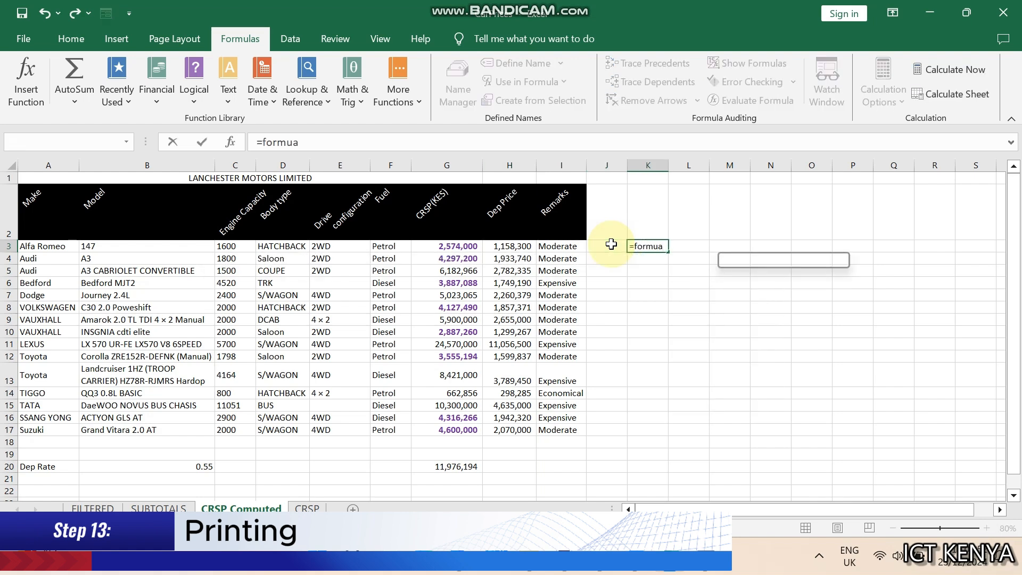
pyautogui.press('BackSpace')
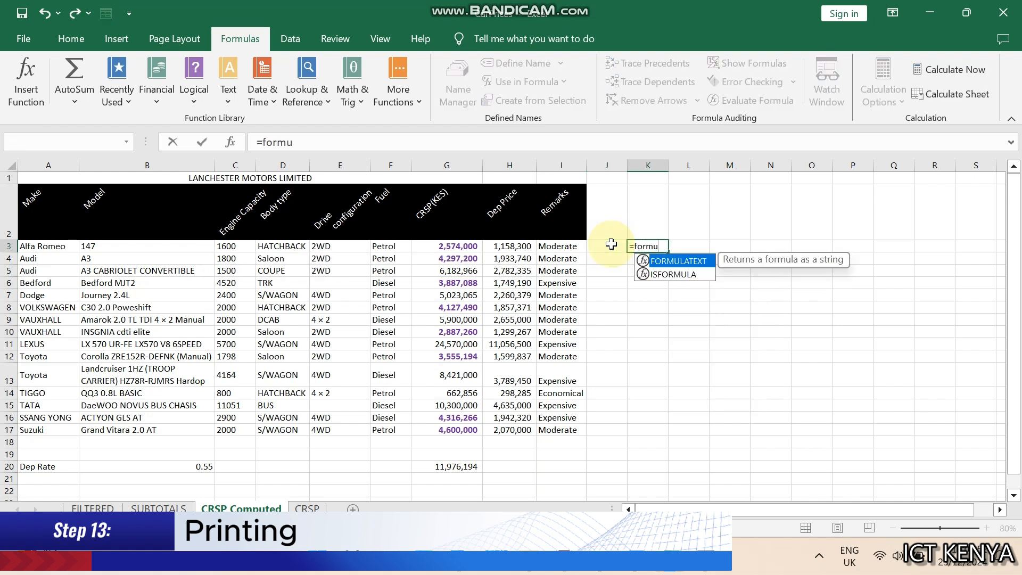
pyautogui.press('Tab')
pyautogui.click(514, 245)
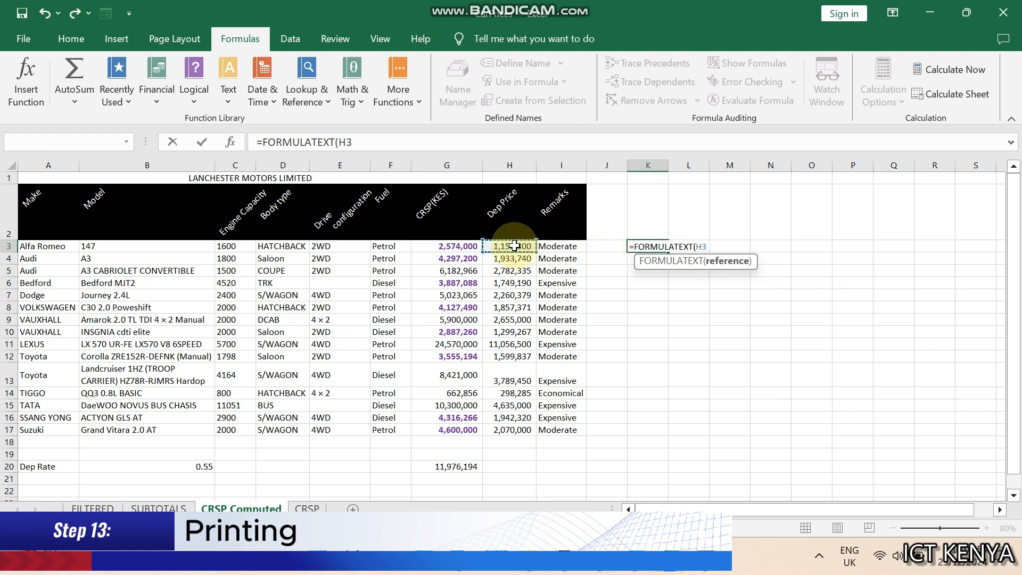
pyautogui.write(')')
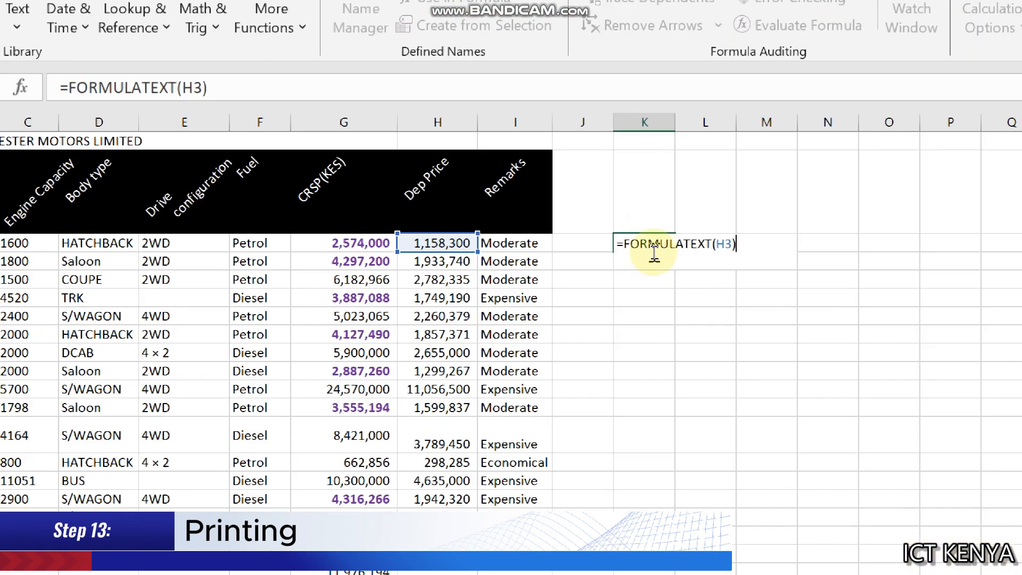
pyautogui.press('Return')
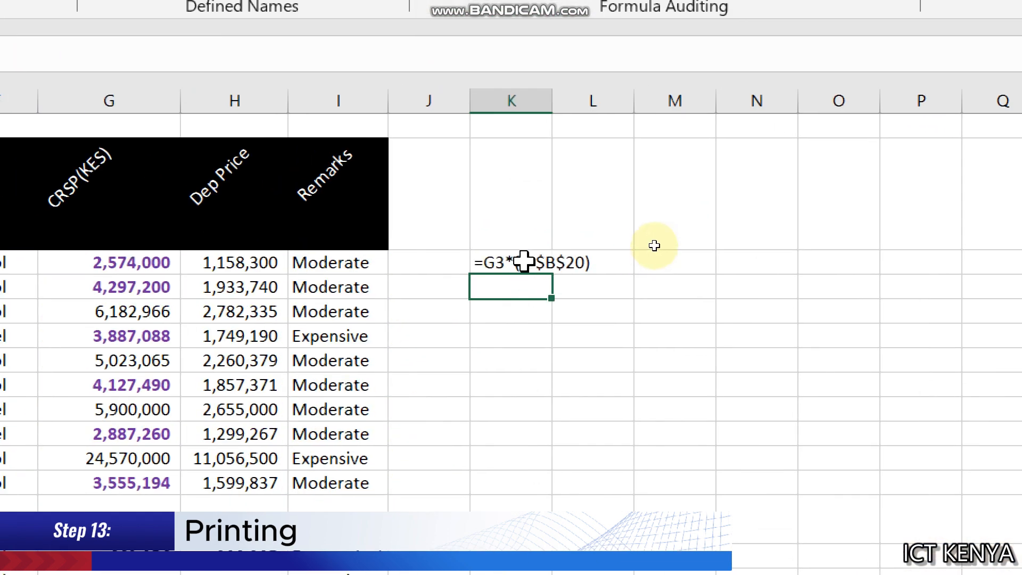
# Fill the FORMULATEXT formula from K3 down to K17
pyautogui.click(523, 261)
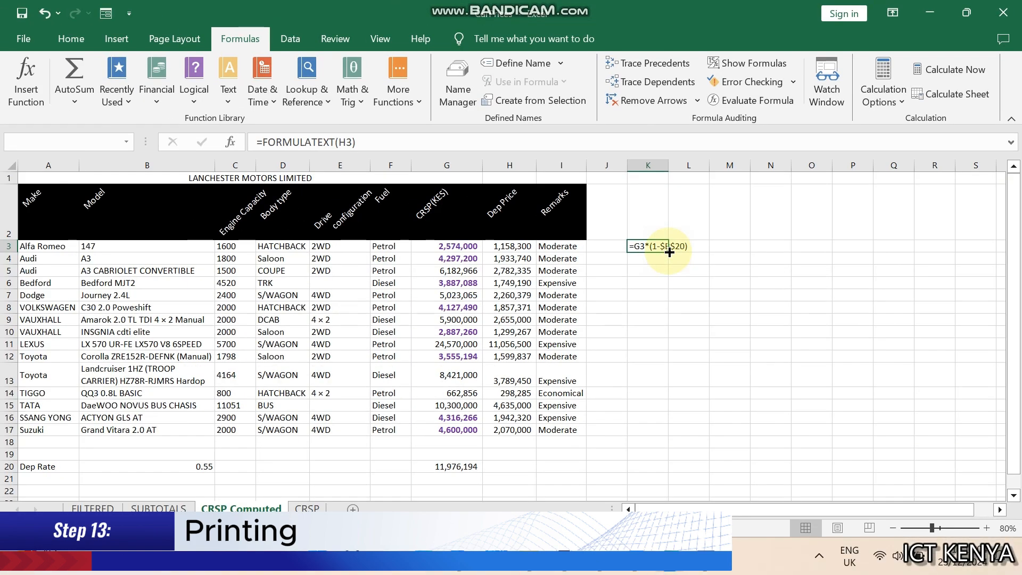
pyautogui.moveTo(669, 252); pyautogui.dragTo(687, 434)
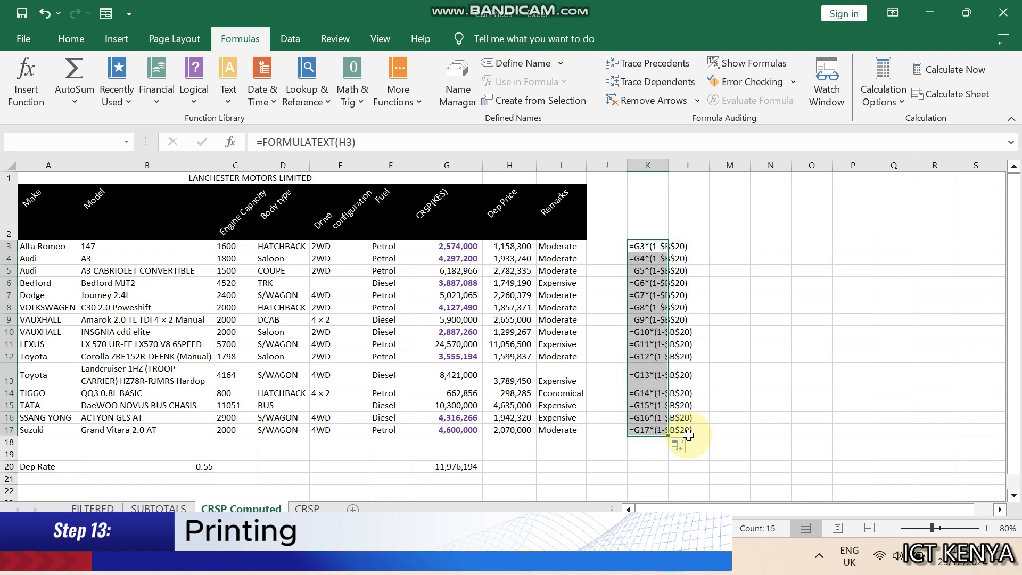
pyautogui.click(638, 368)
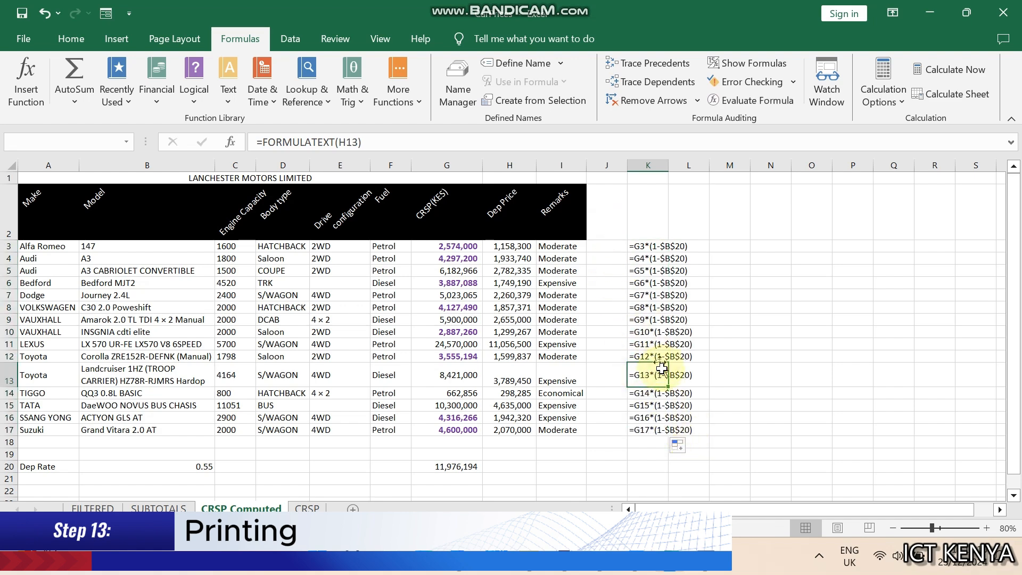
# Autofit column K to fit the formula text and review the printing requirements in the assignment document
pyautogui.doubleClick(669, 166)
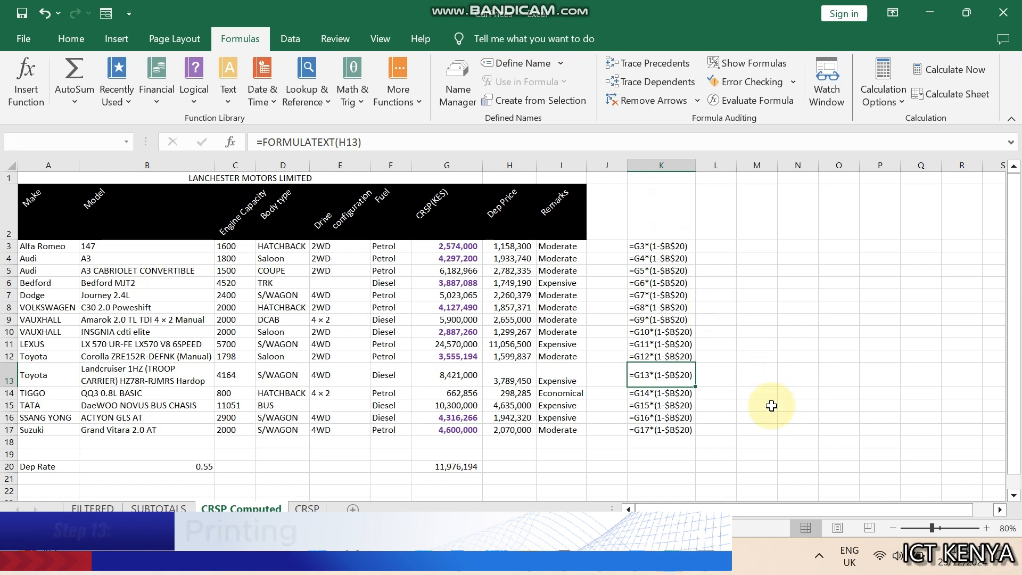
pyautogui.click(646, 571)
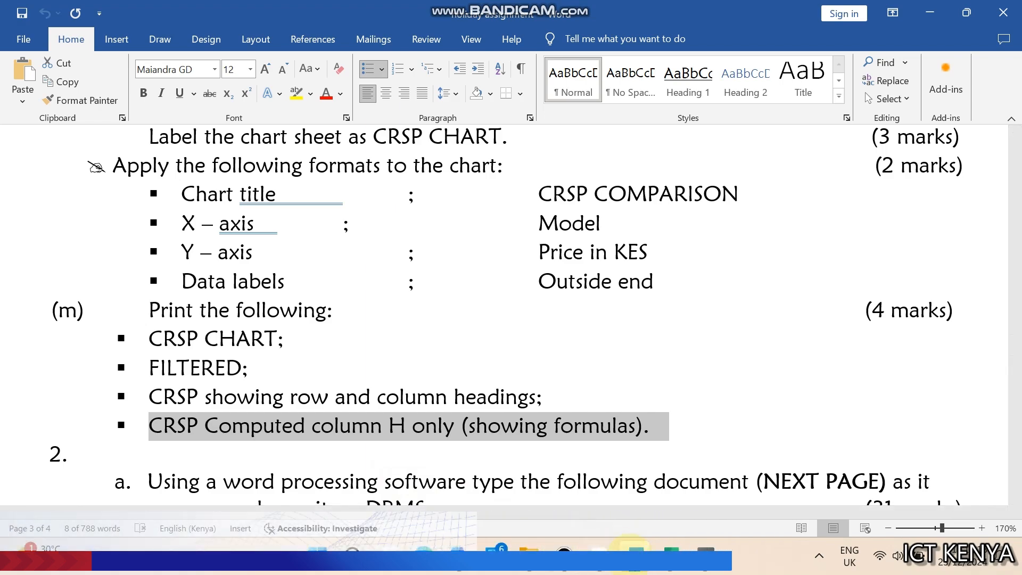
pyautogui.click(636, 568)
pyautogui.click(500, 347)
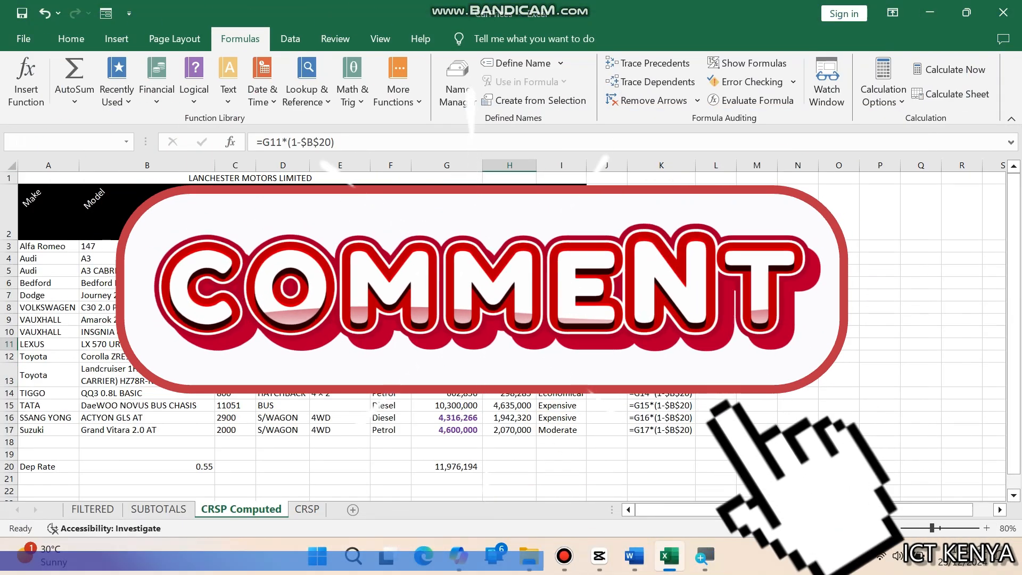
# Review the CRSP, CRSP Computed, SUBTOTALS and FILTERED sheets in turn
pyautogui.click(319, 511)
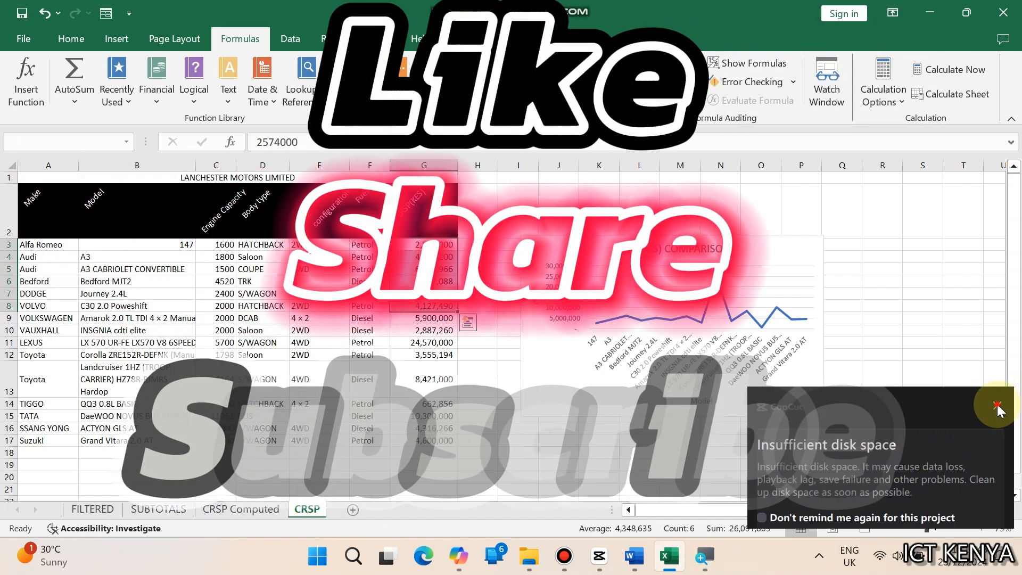
pyautogui.click(997, 405)
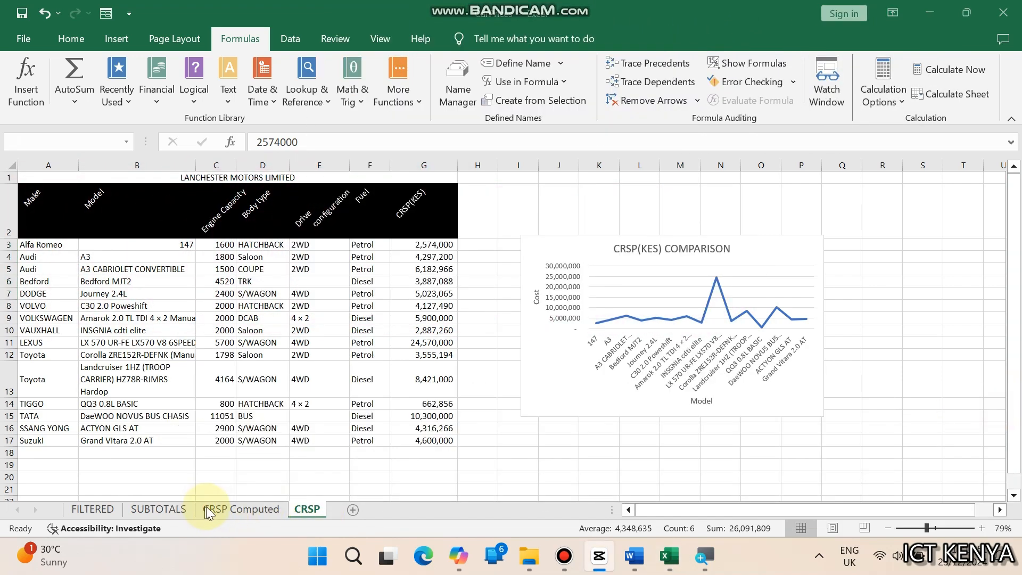
pyautogui.click(207, 509)
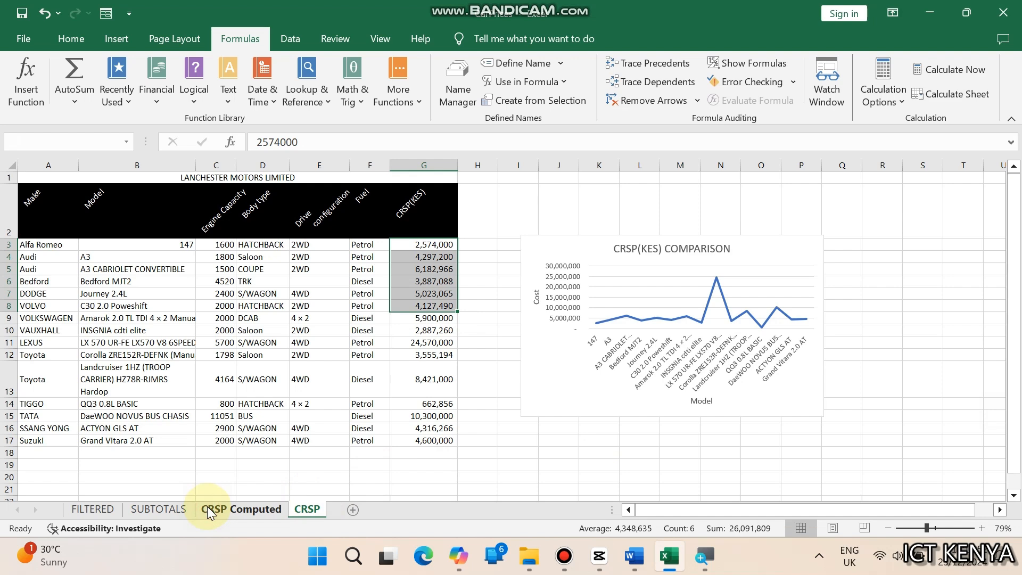
pyautogui.click(208, 509)
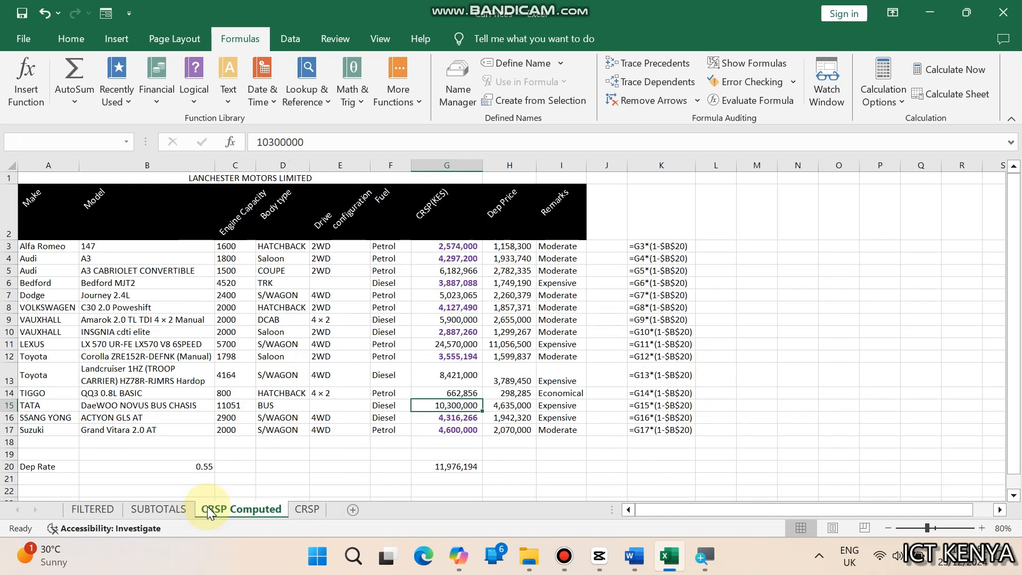
pyautogui.click(168, 506)
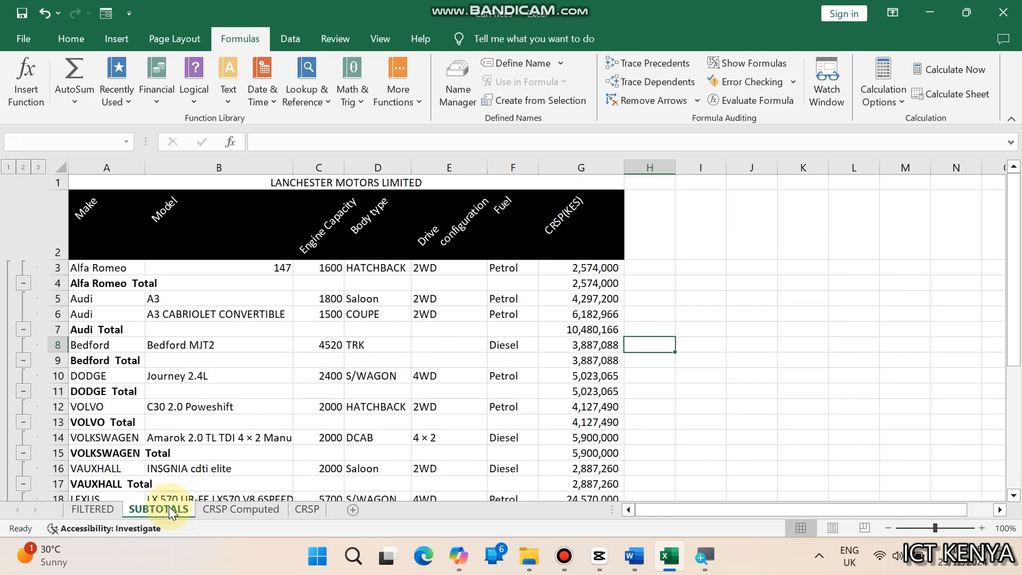
pyautogui.click(89, 509)
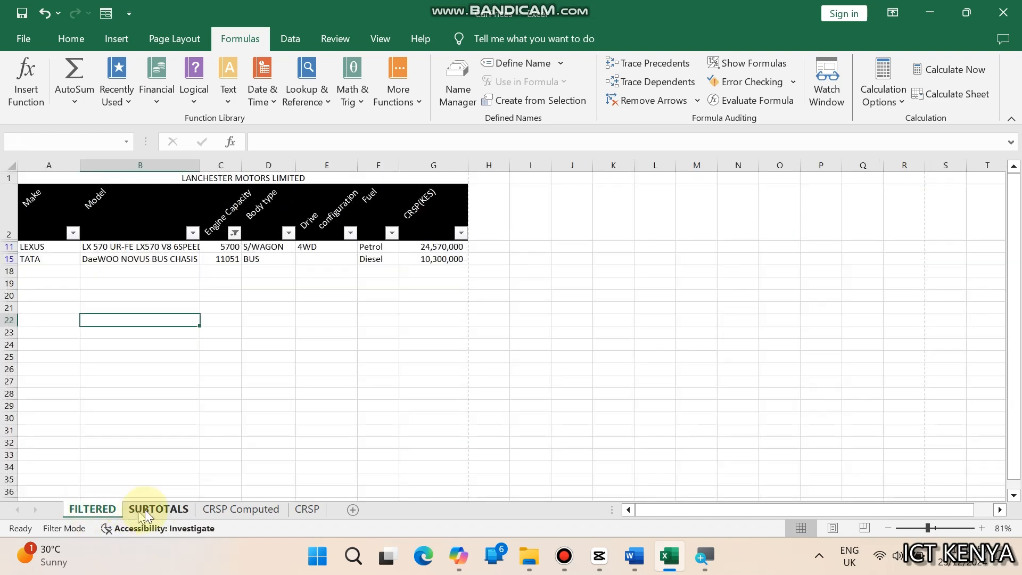
pyautogui.click(145, 510)
pyautogui.click(212, 510)
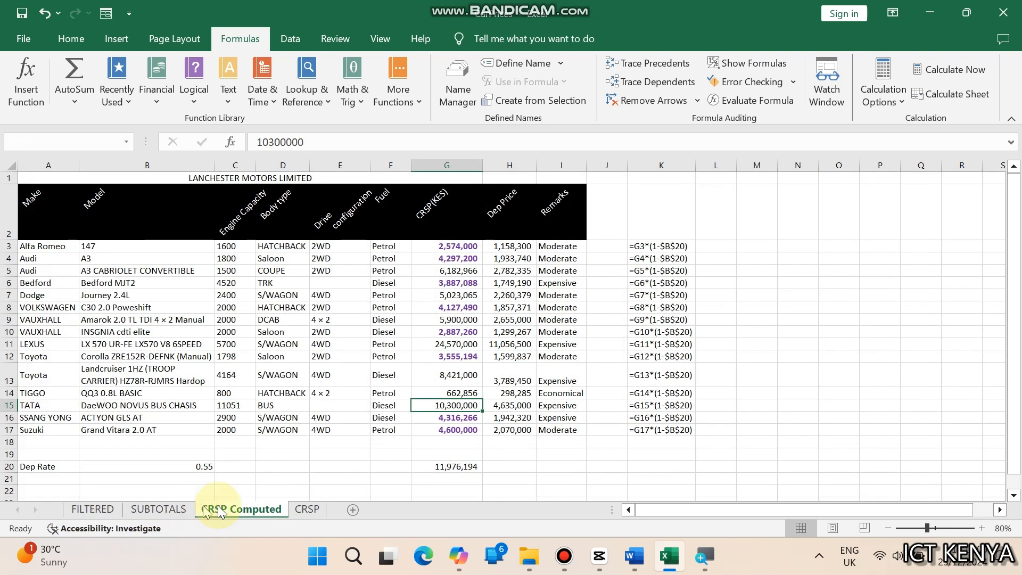